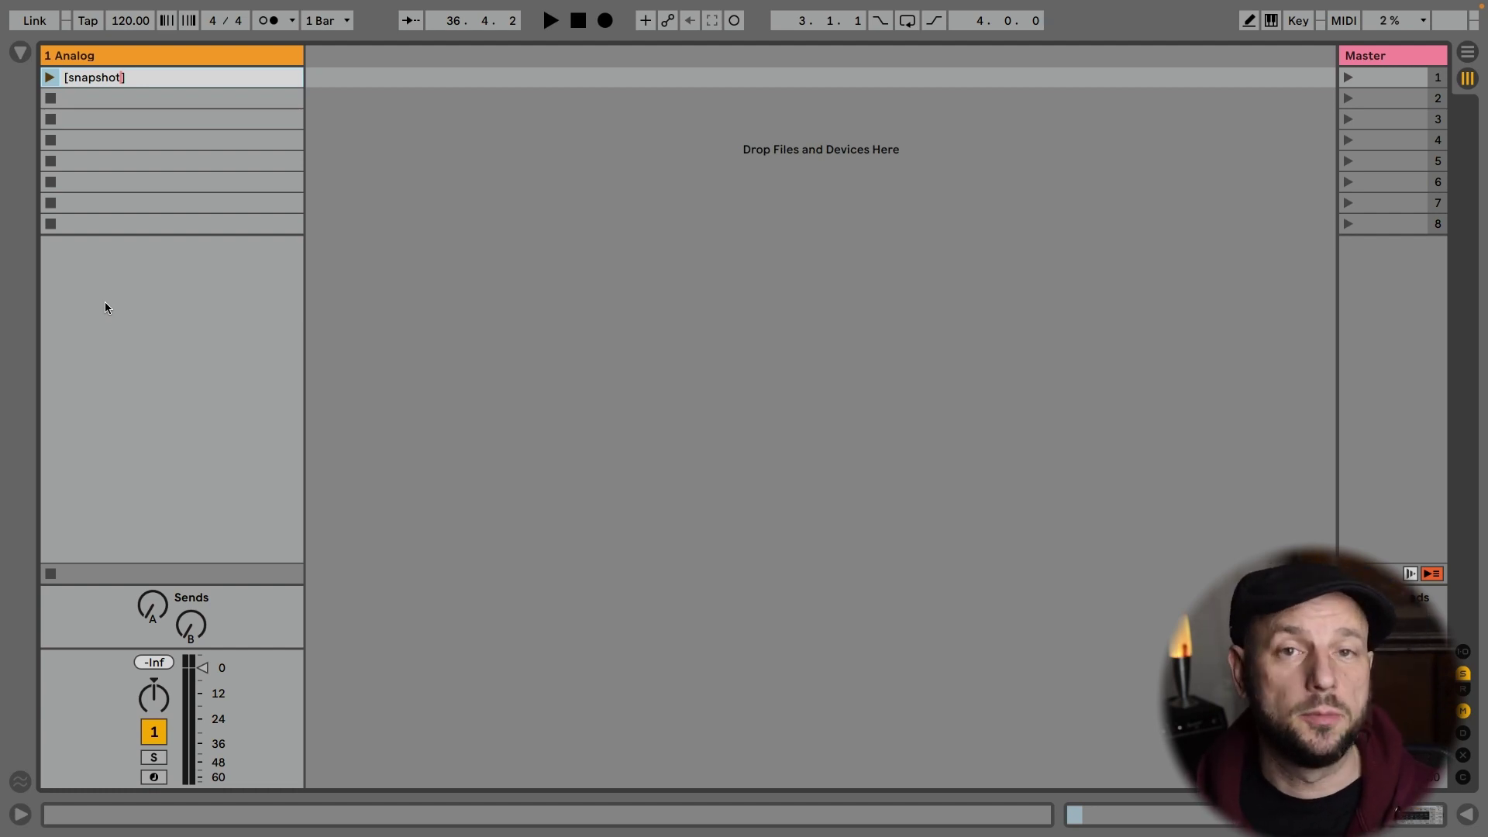
Name the first clip on the Analog track "[snapshot] SNAP" and launch it to store the track's snapshot.
key("Right")
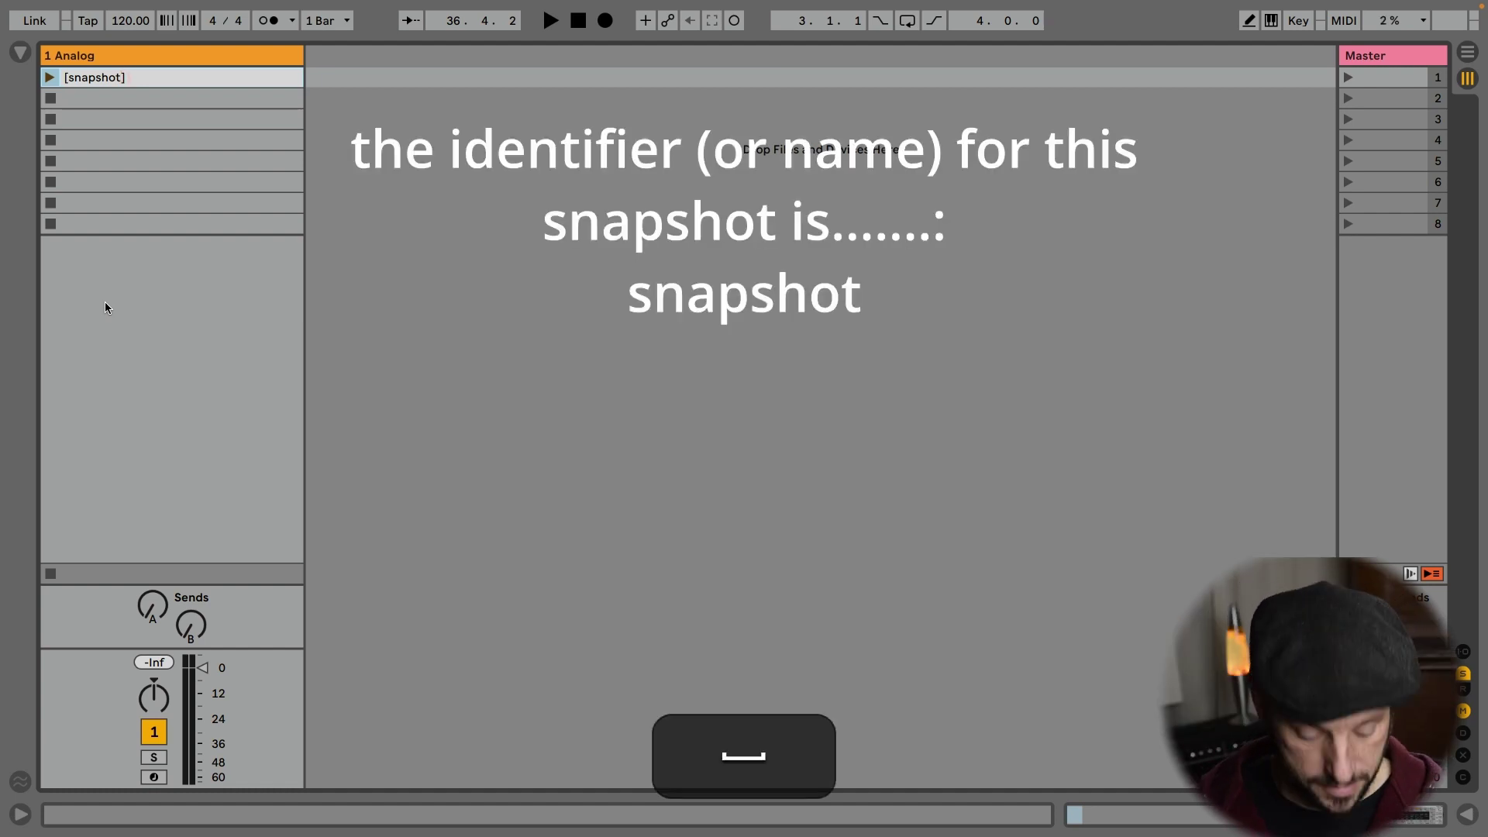
type("SNAP")
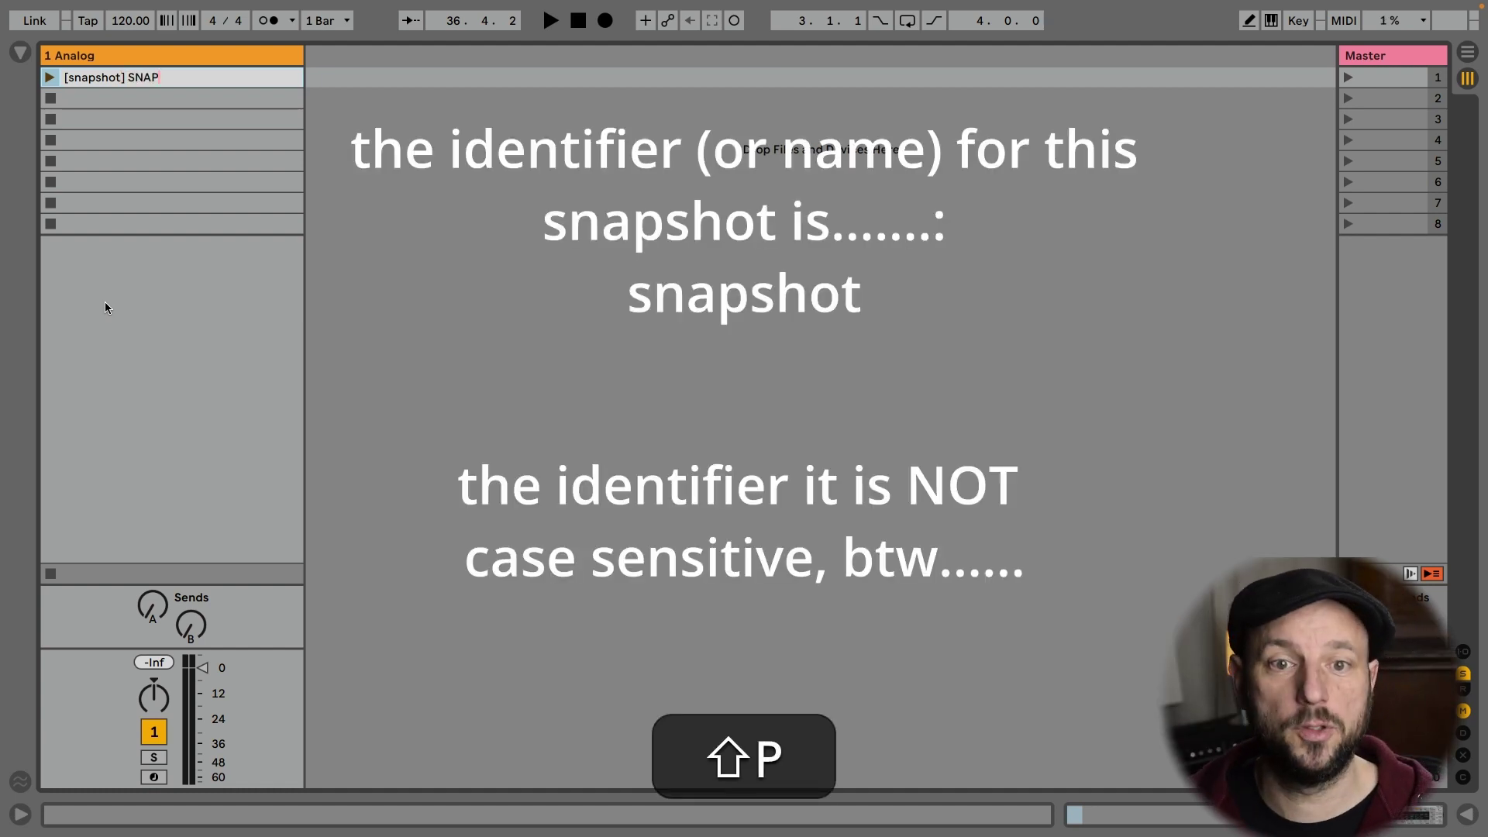
key("Return")
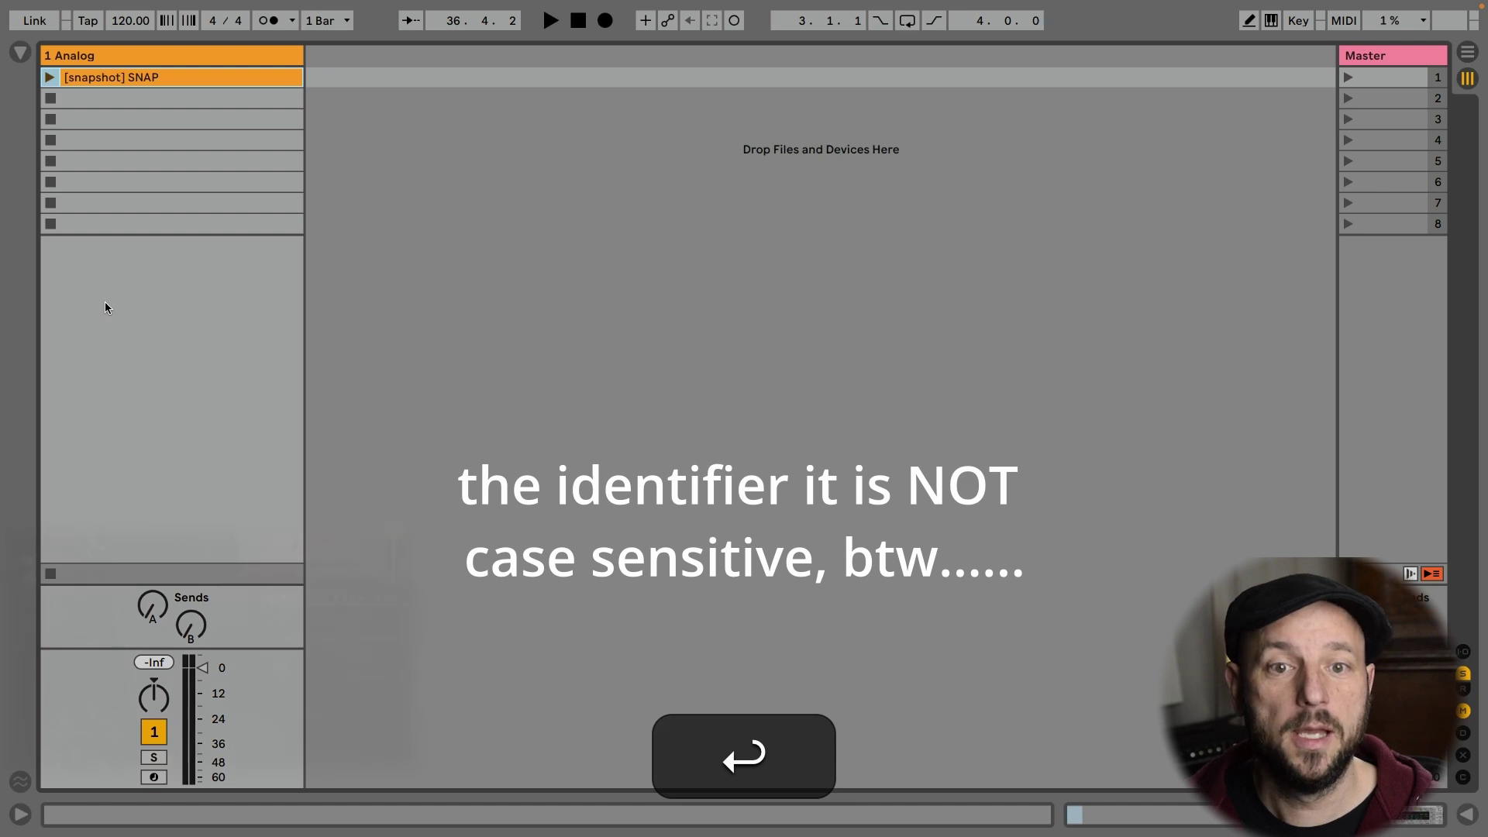
key("Return")
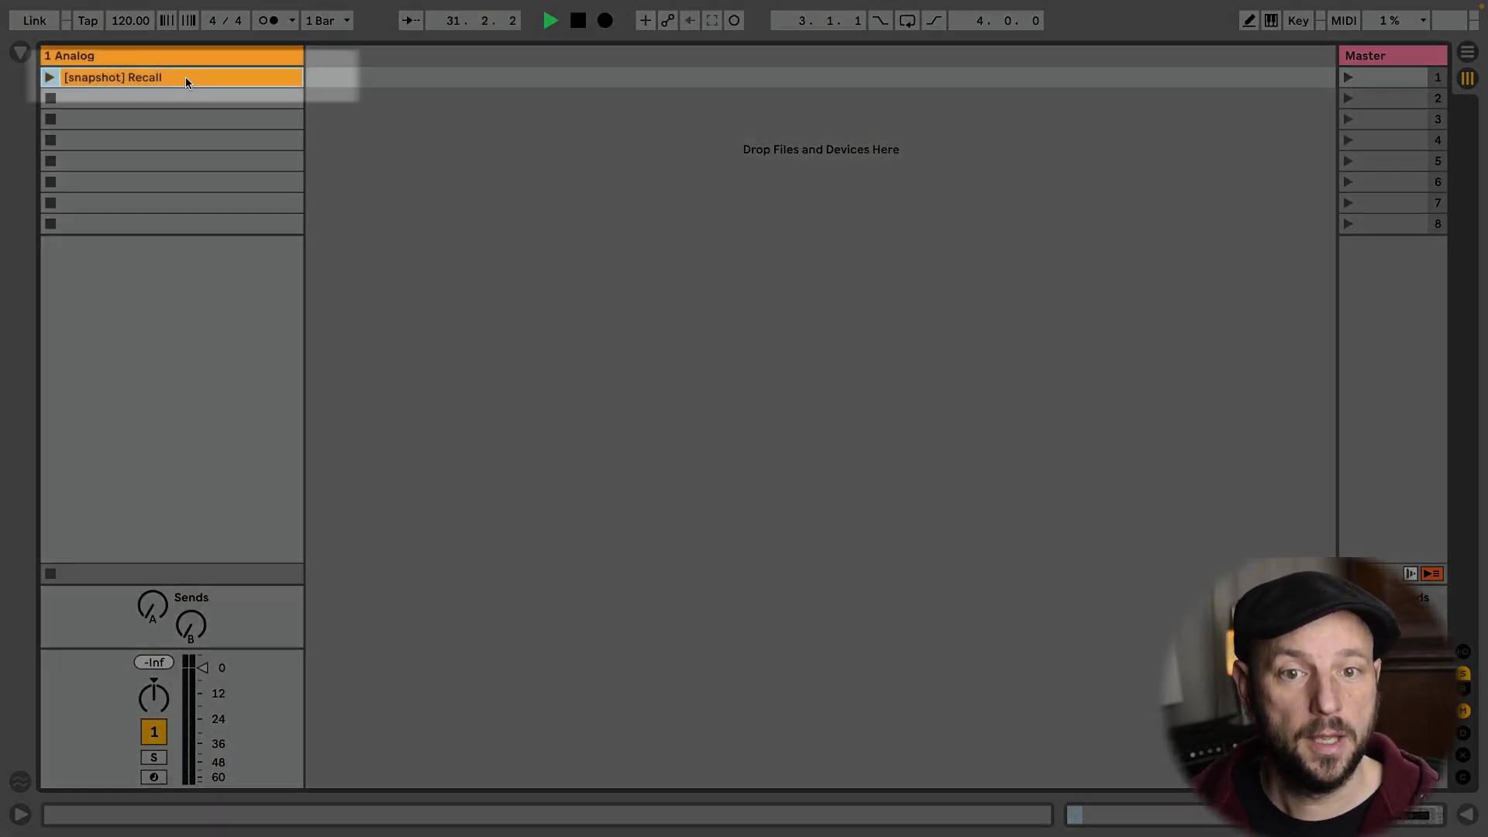
Lower the Analog track's volume, pan it left and raise both sends, then launch the [snapshot] clip to recall the stored settings.
key("space")
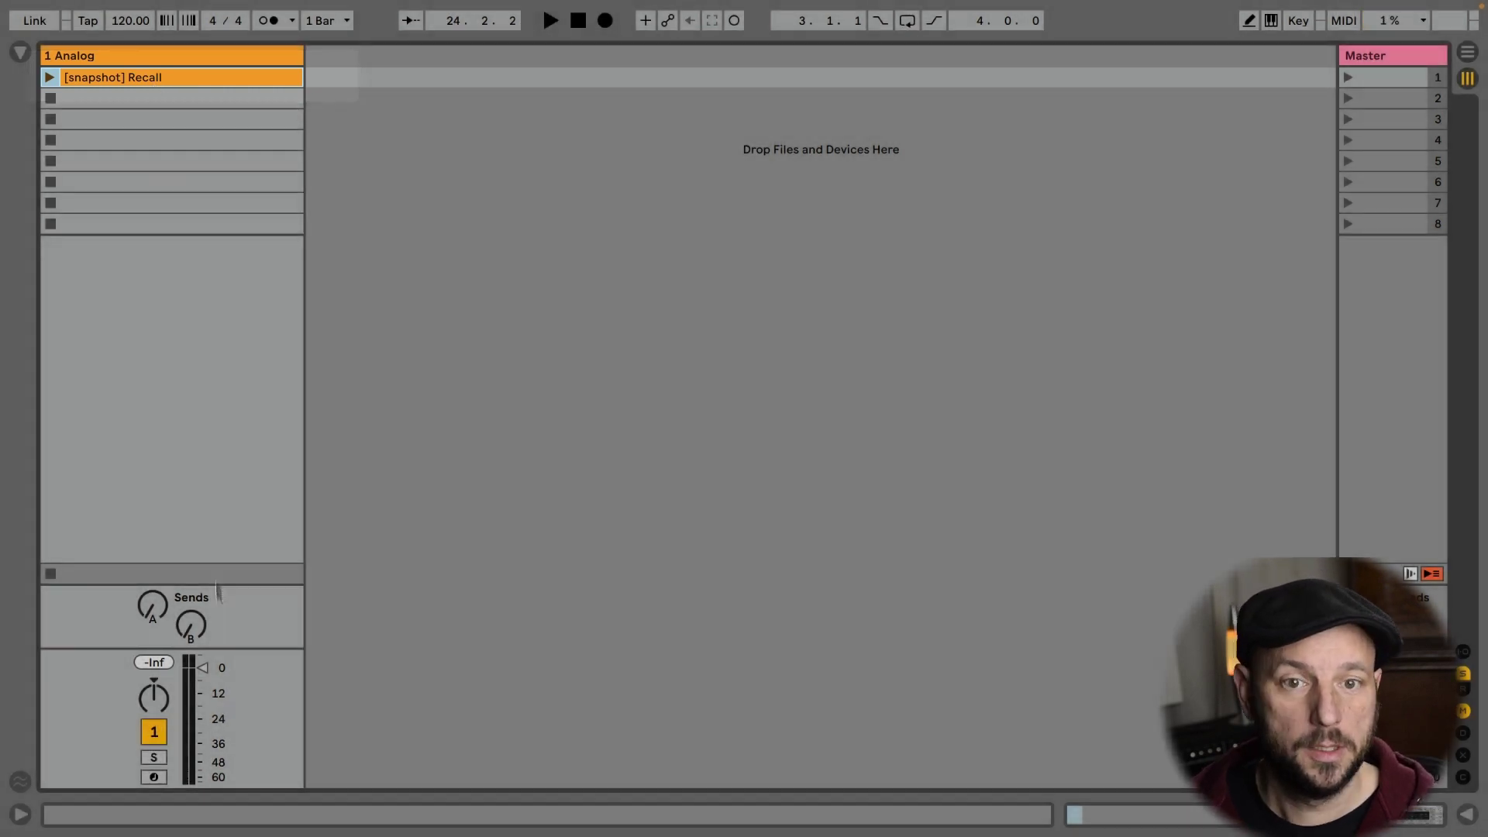
left_click(210, 707)
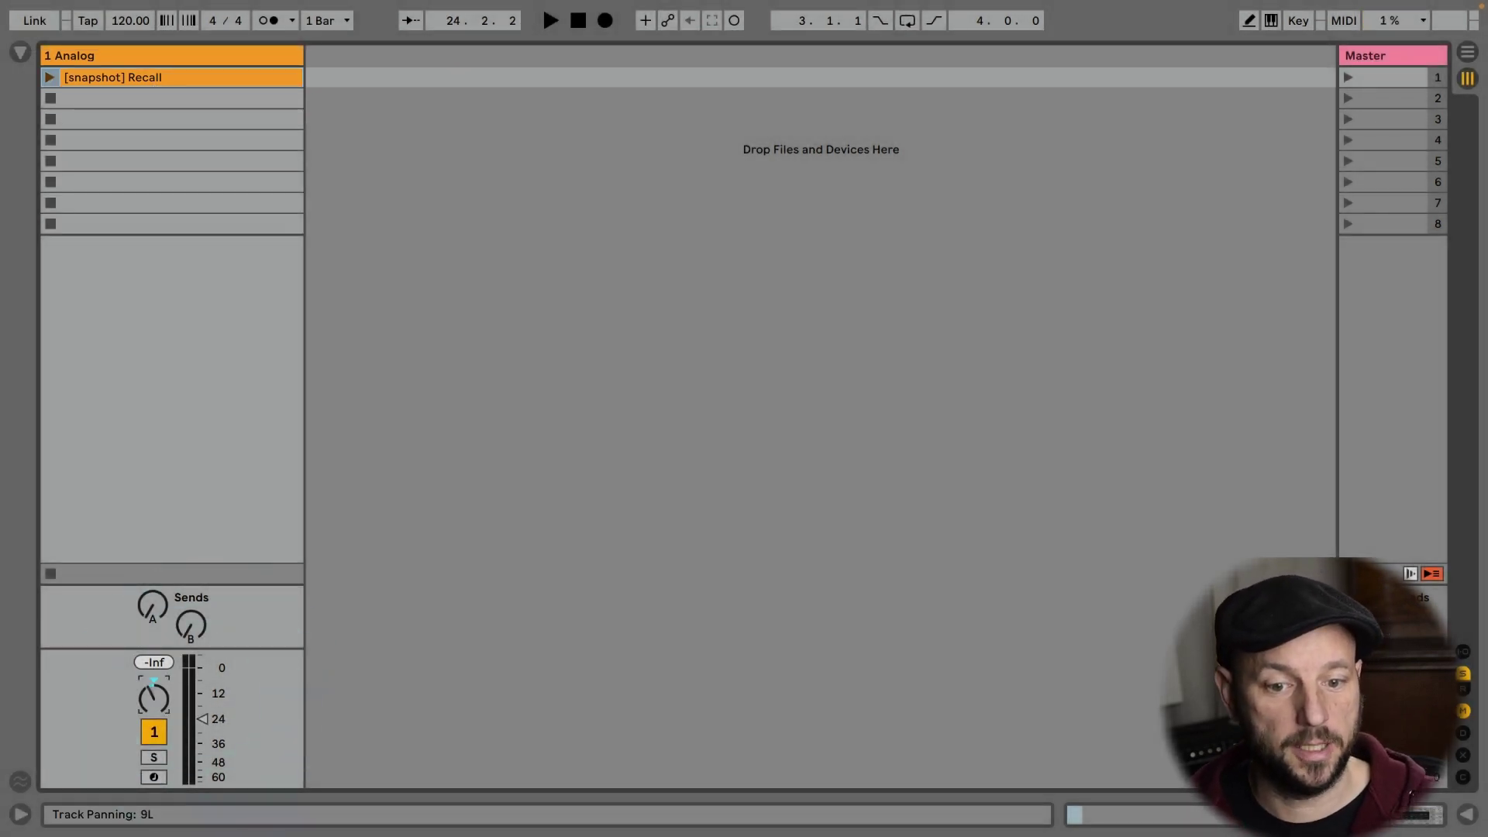
left_click(153, 697)
left_click_drag(147, 619, 194, 643)
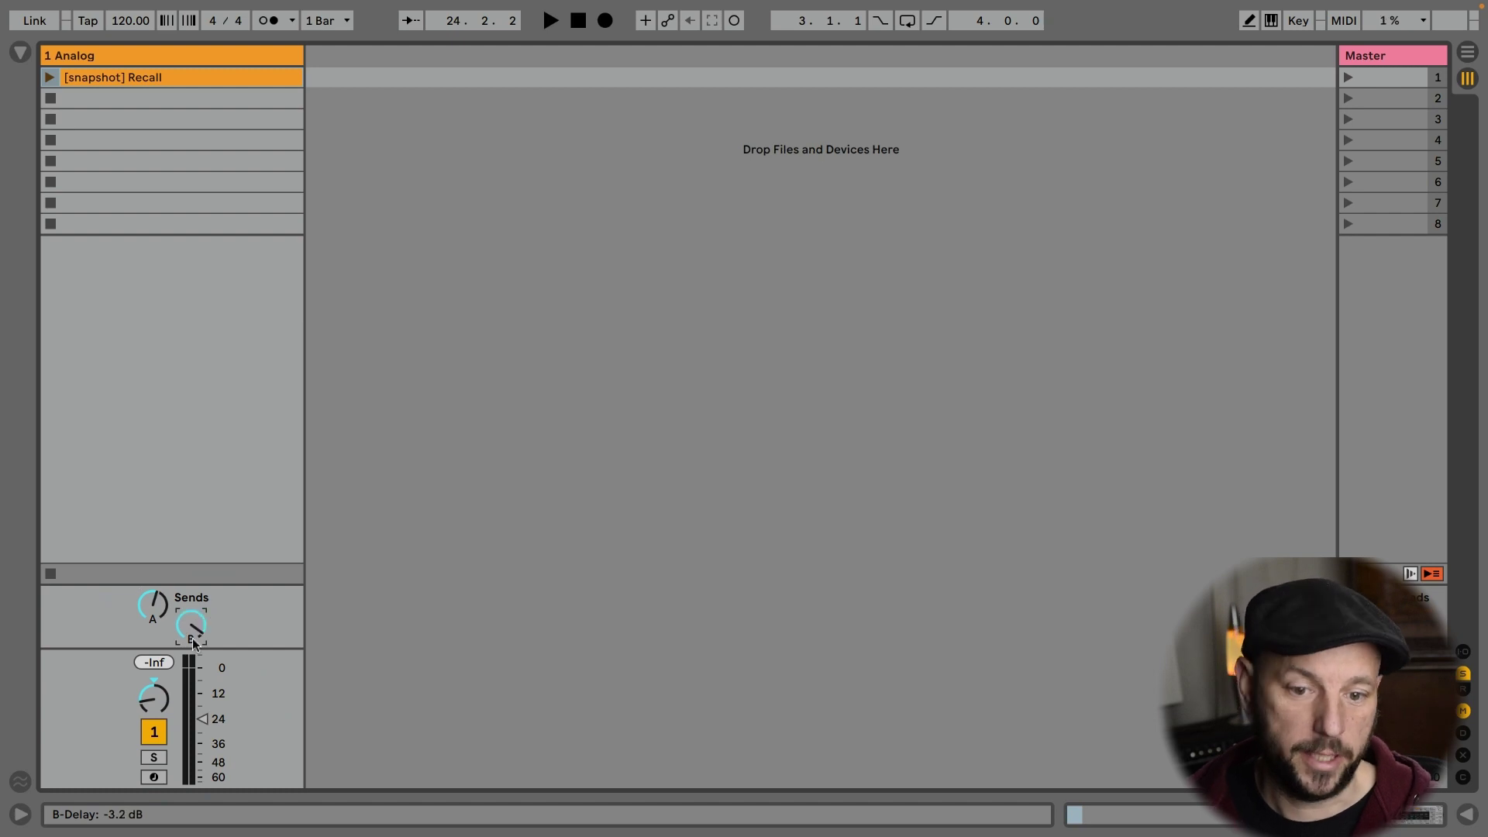
left_click(49, 77)
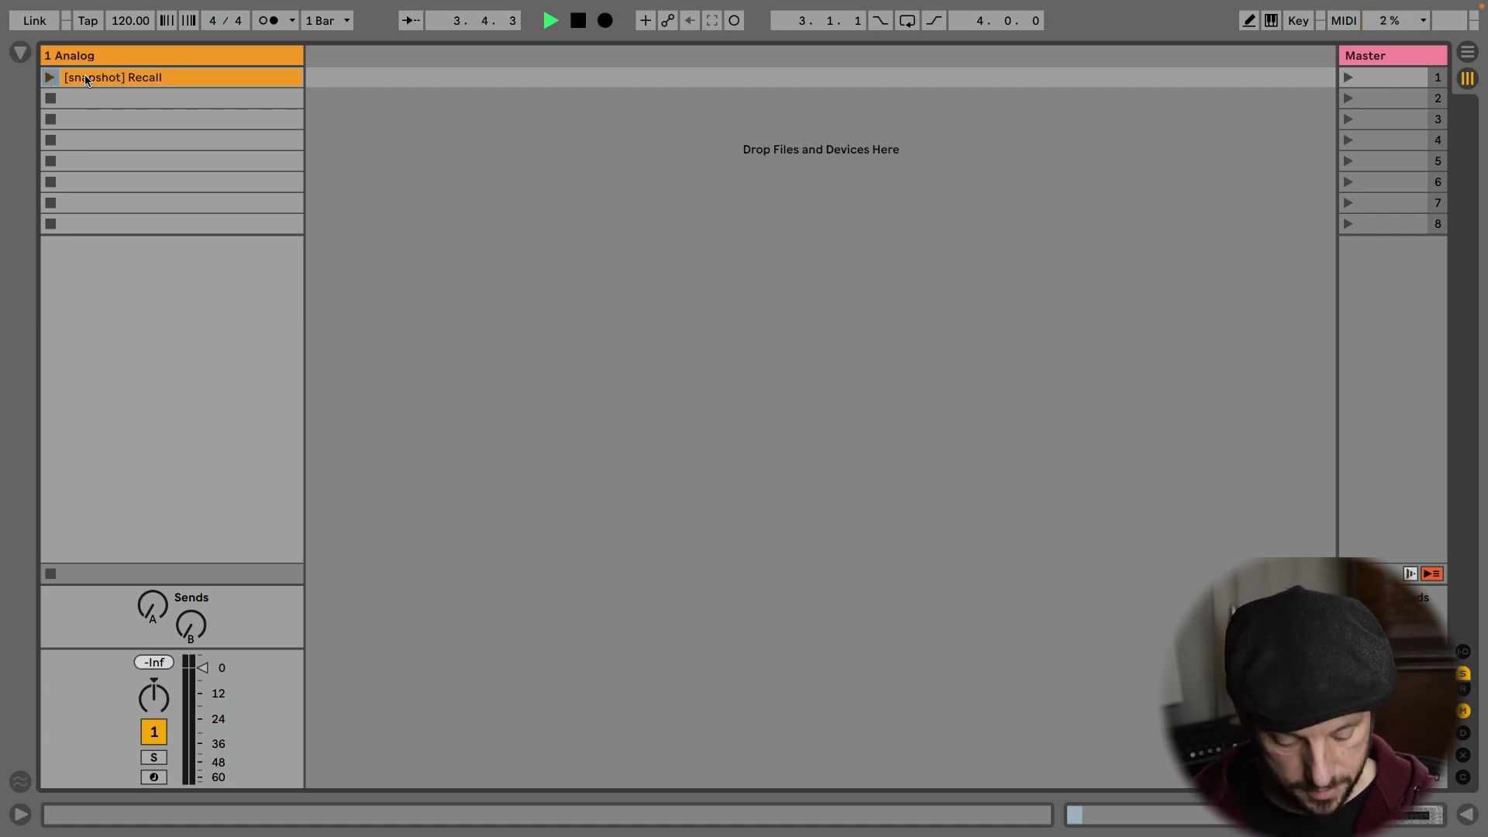
Duplicate the [snapshot] Recall clip into the slot directly below it.
key("super+d")
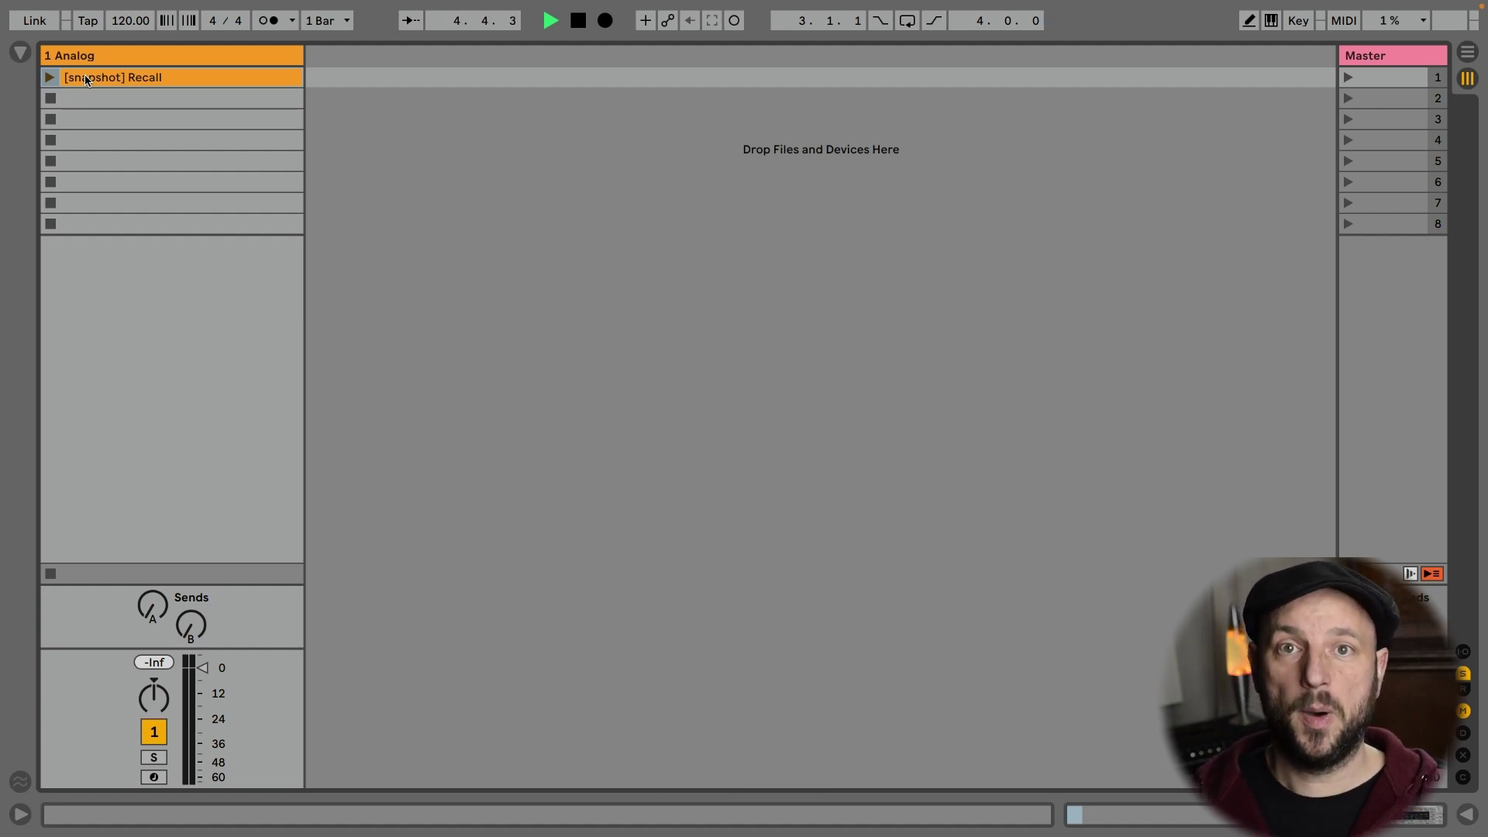
key("super+r")
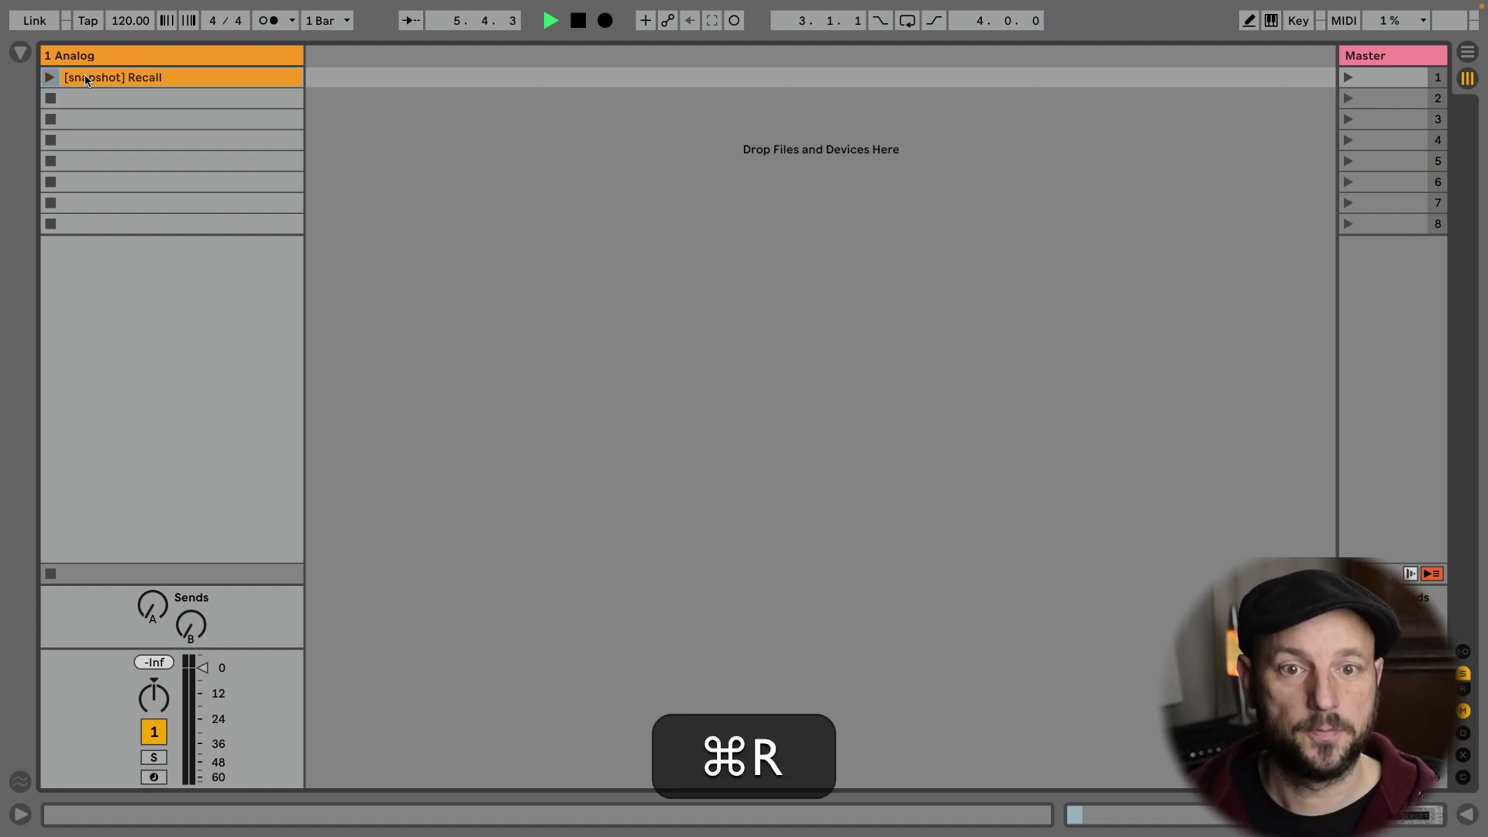
key("Return")
key("super+d")
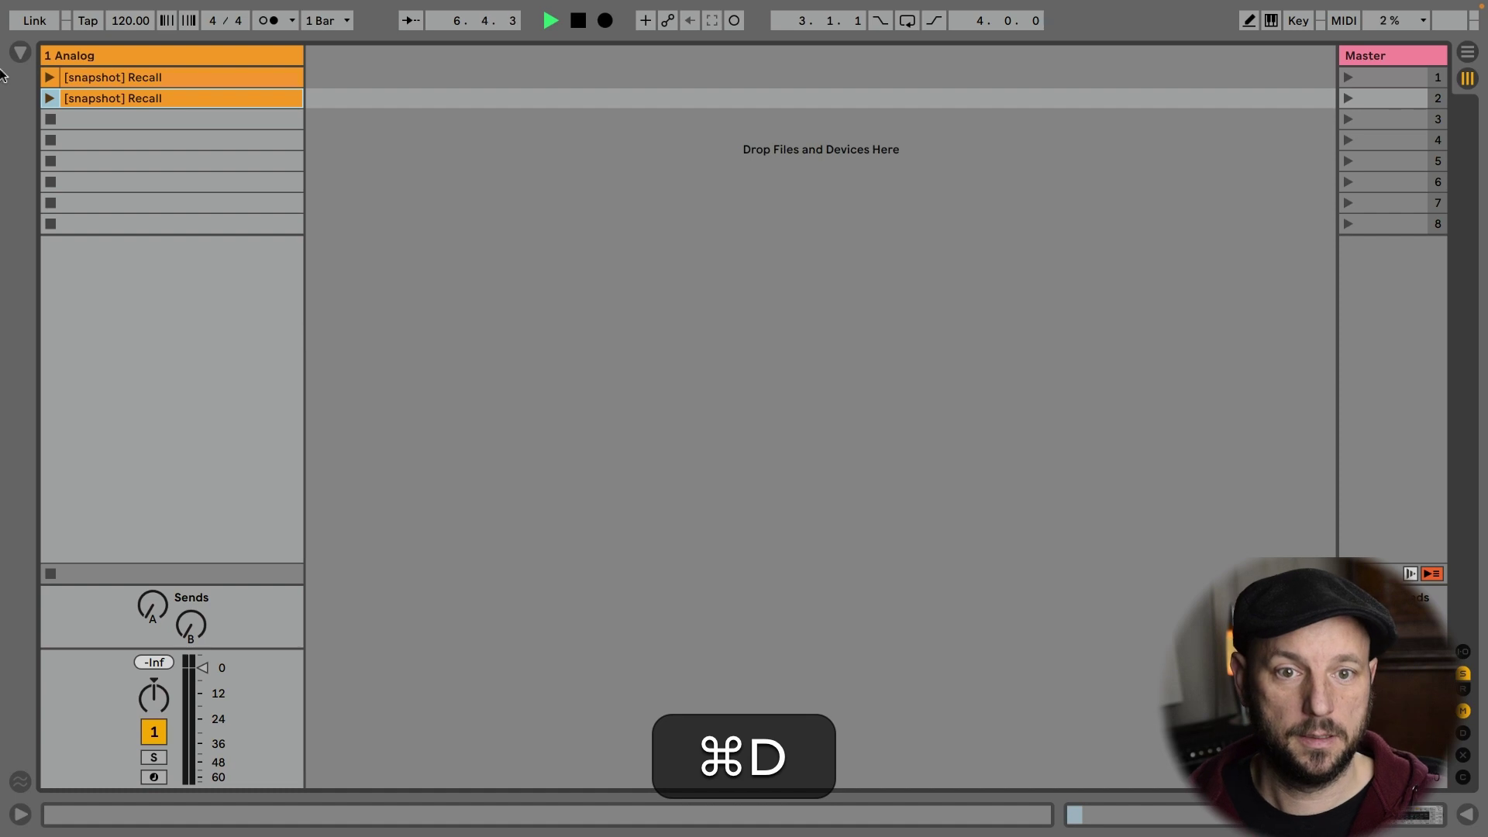
key("Return")
Rename the duplicated clip to "[snapshot2] SNAP".
key("super+r")
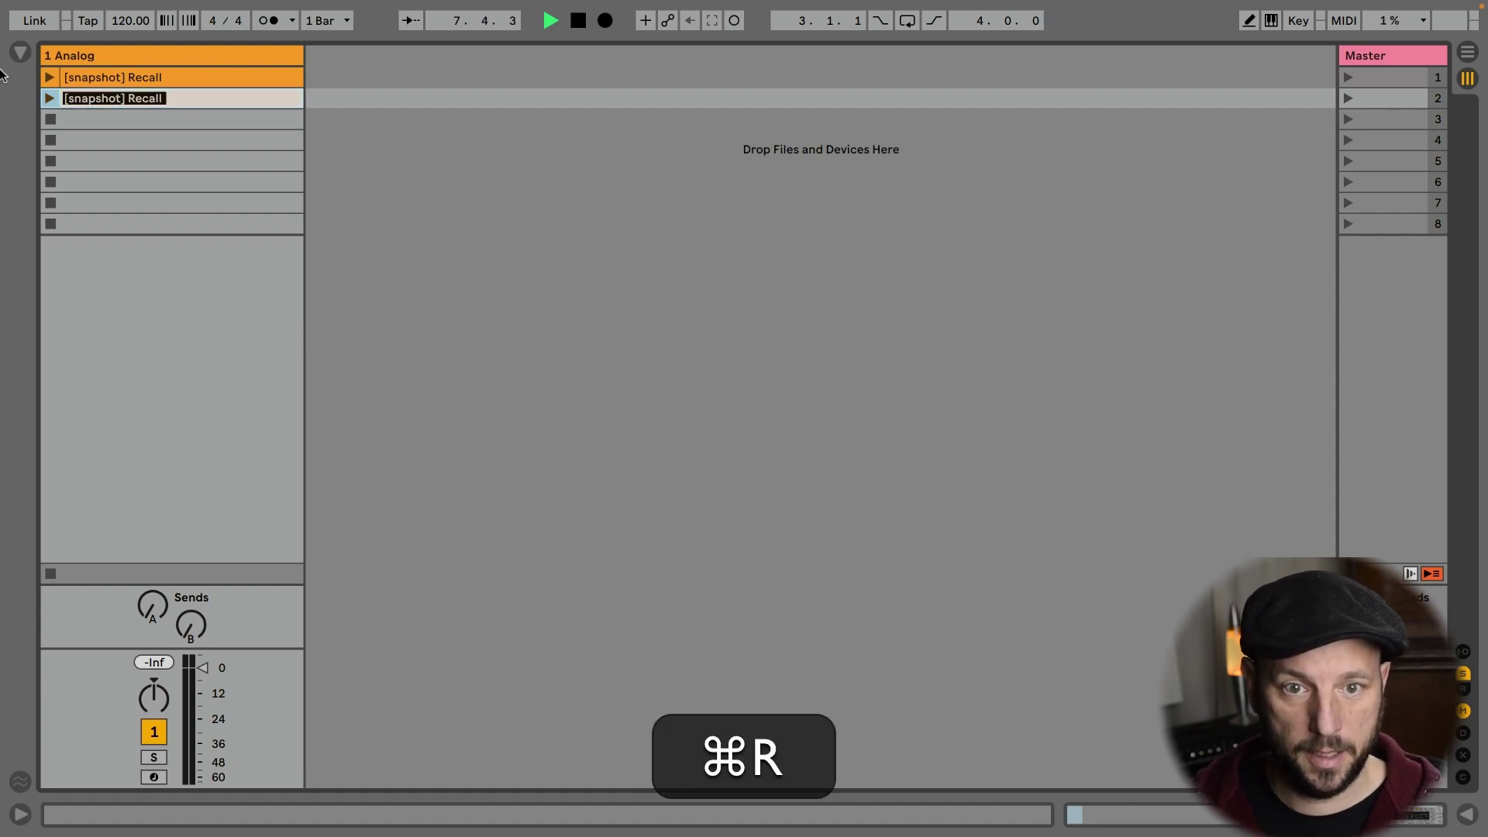
key("Left")
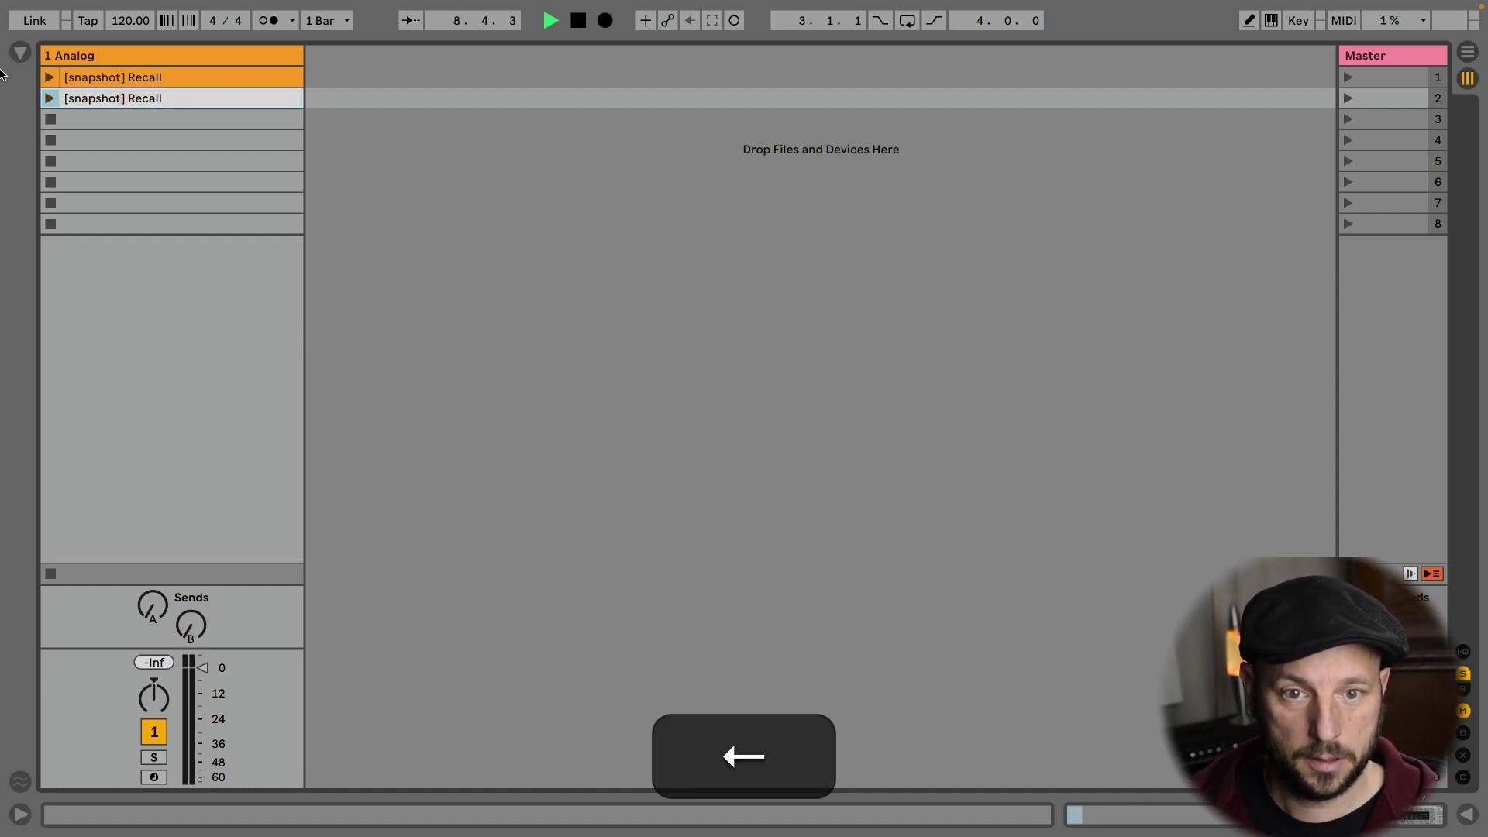
type("2")
key("Delete")
key("Delete")
key("Delete")
key("Delete")
key("Delete")
key("Delete")
key("Delete")
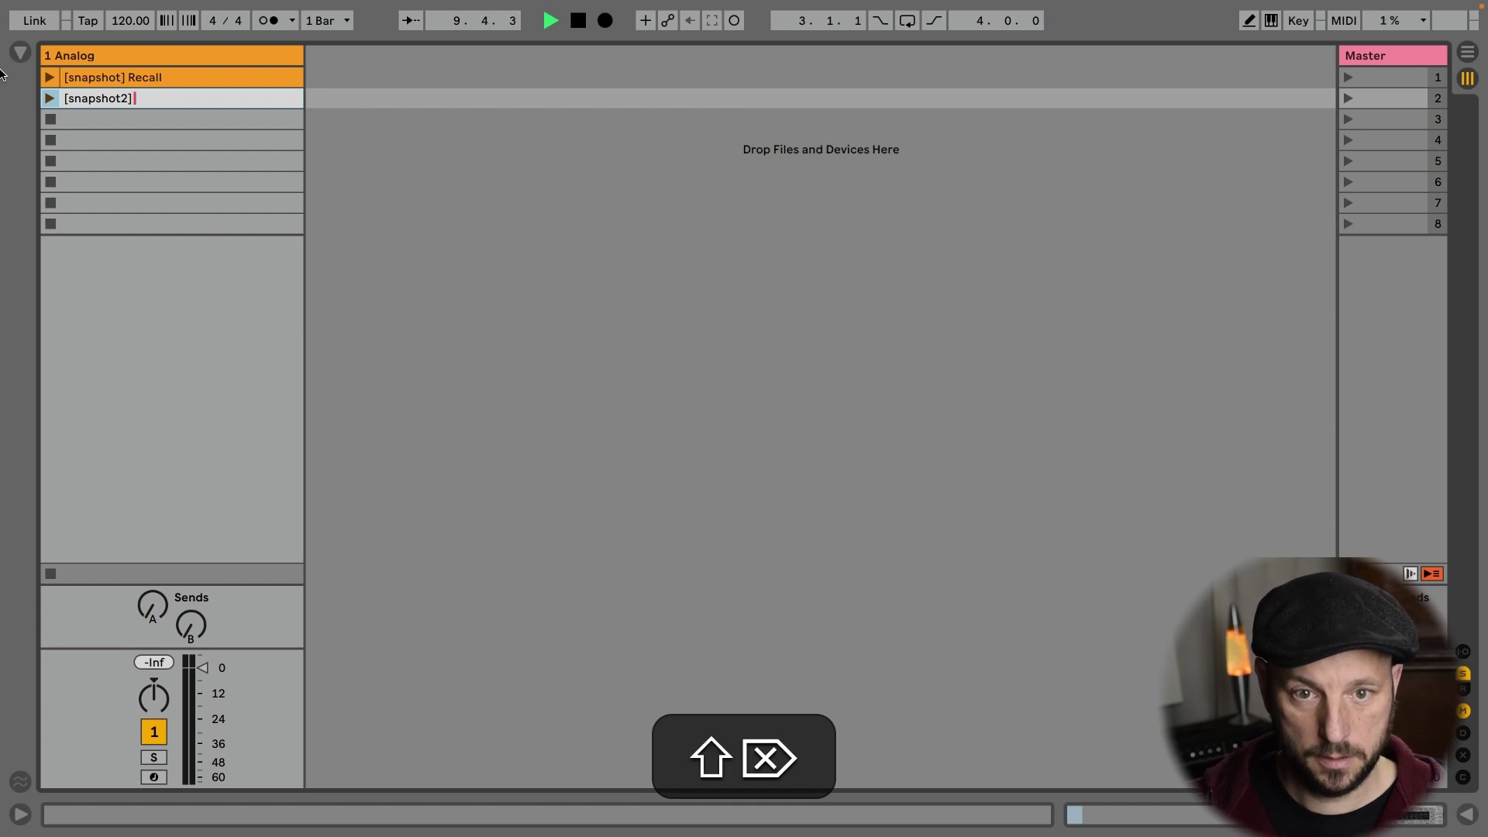
type("SANP")
key("BackSpace")
key("BackSpace")
key("BackSpace")
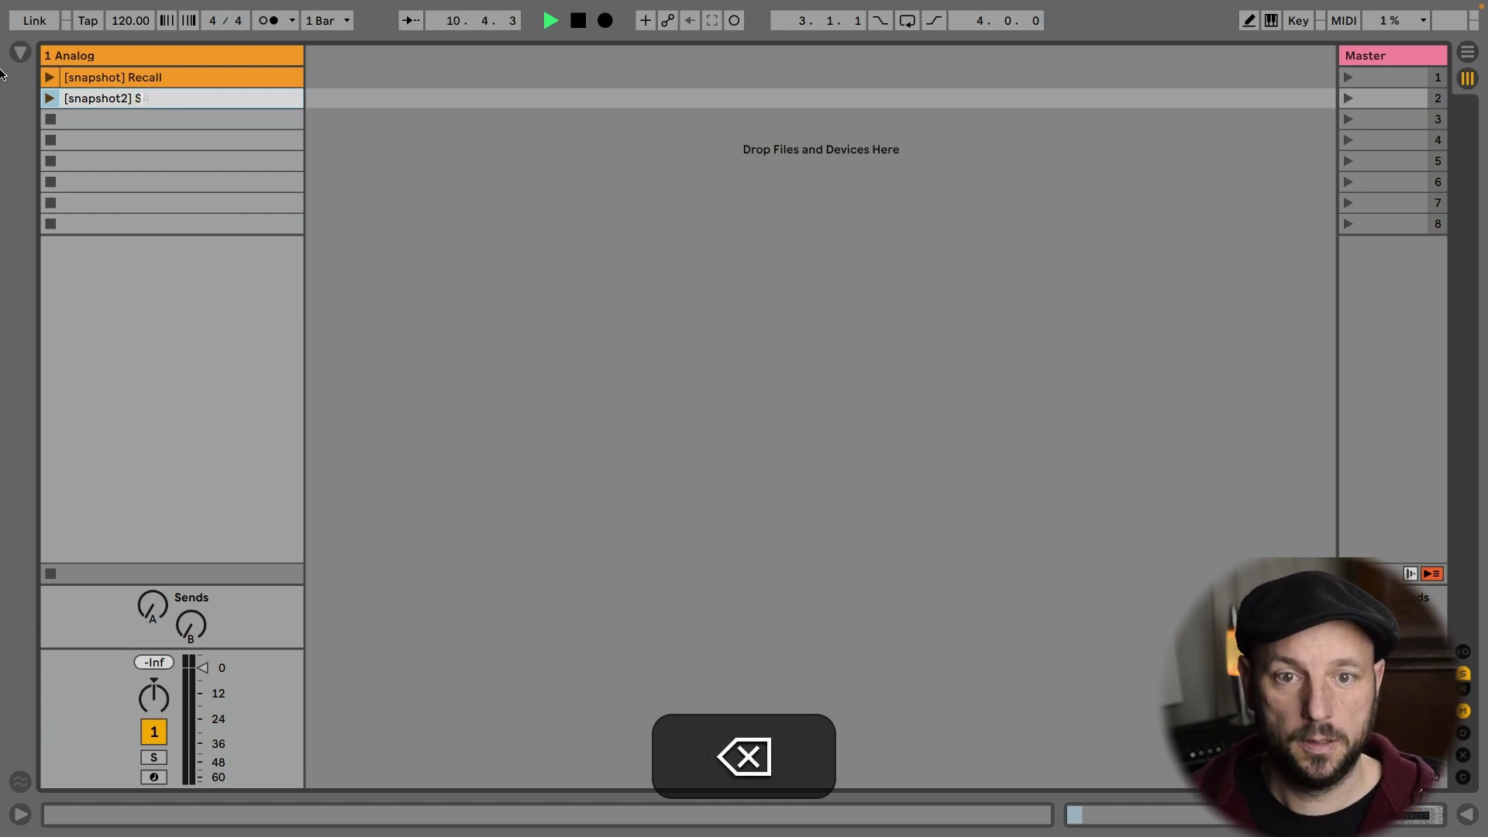
type("N")
key("shift+BackSpace")
type("NAPO")
key("shift+BackSpace")
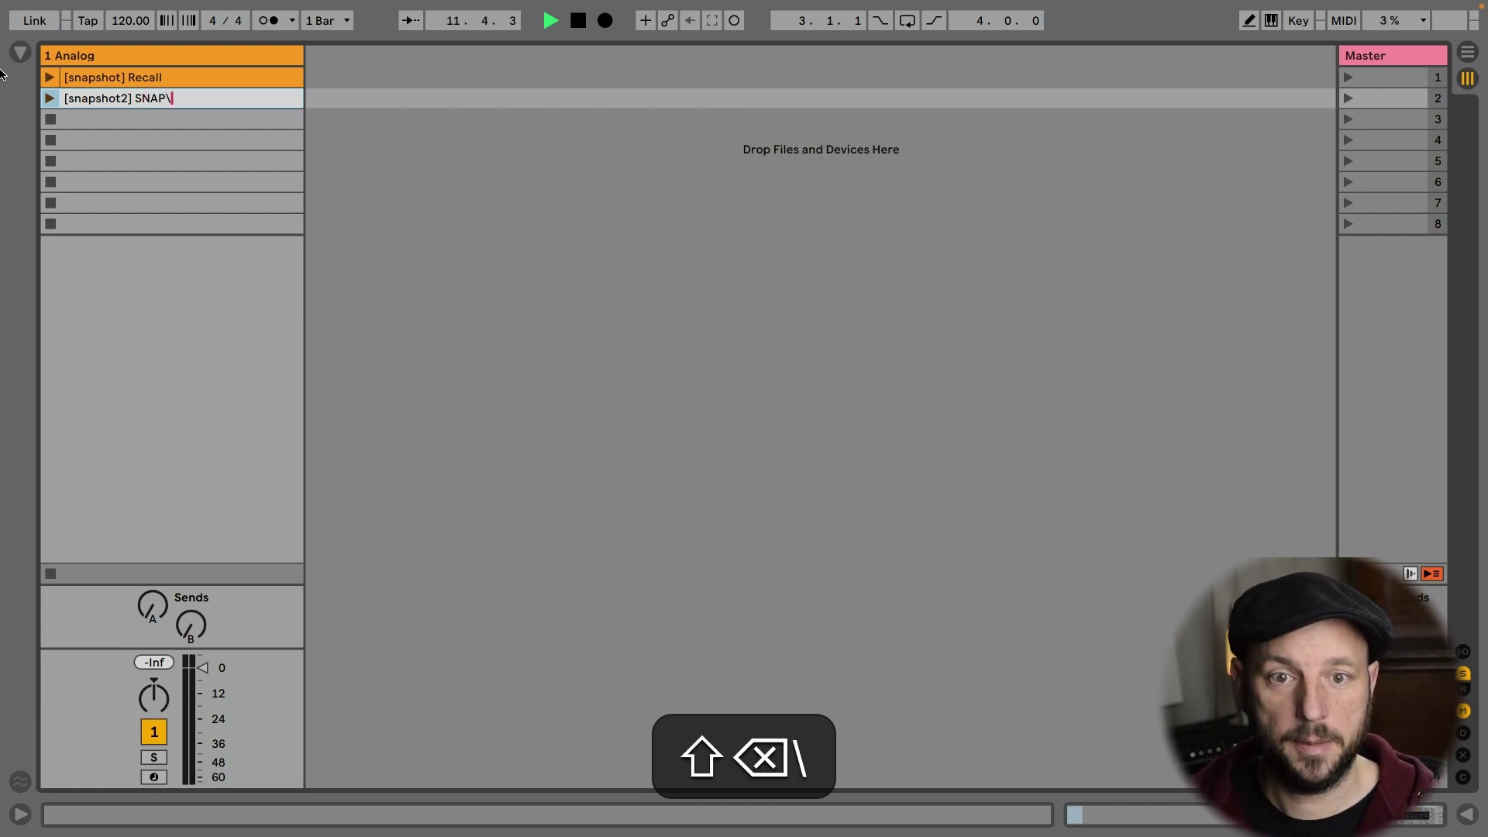
key("Return")
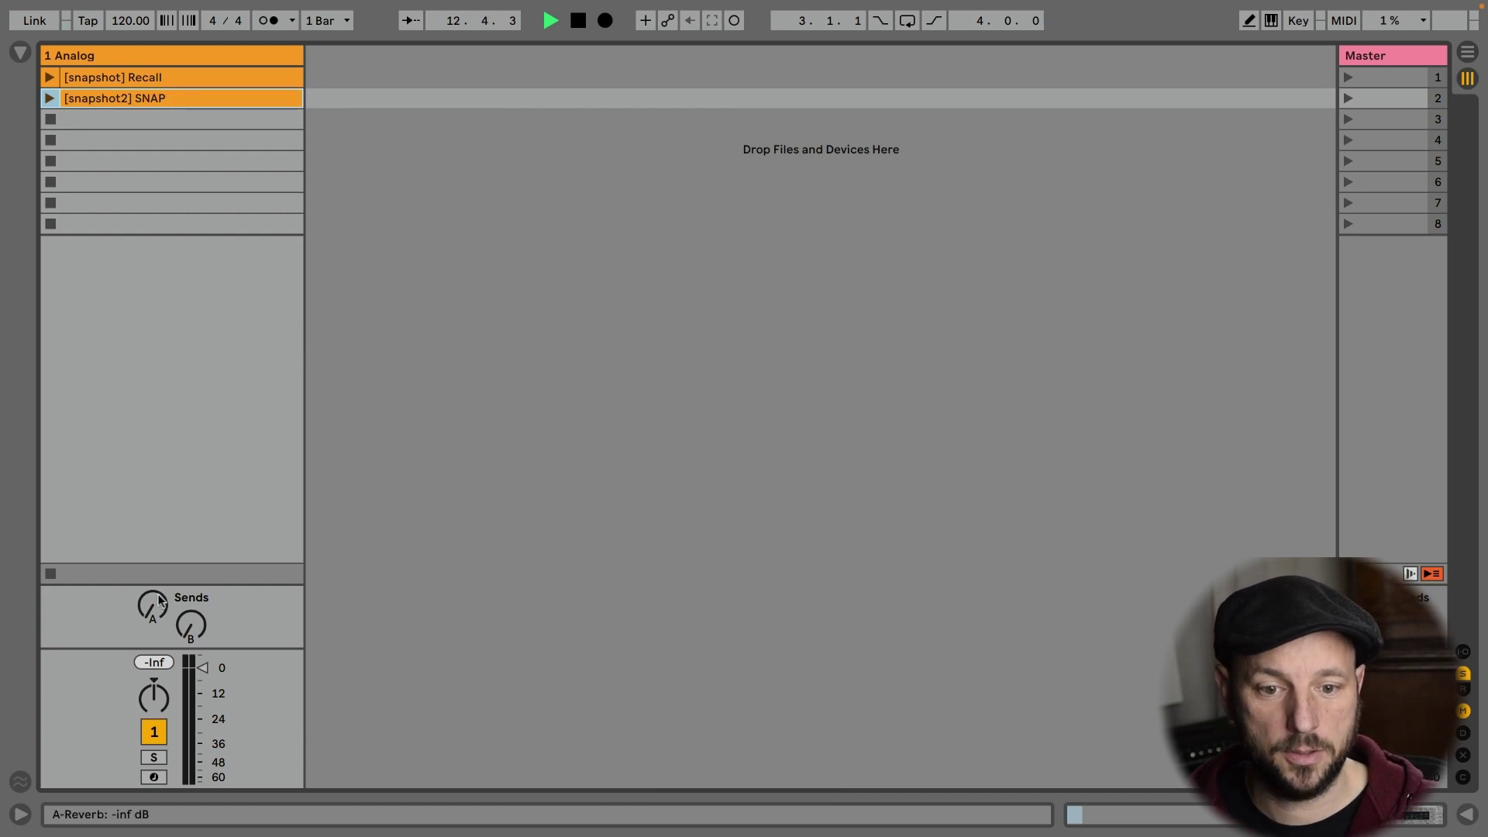
Store the Analog track with raised sends, lowered volume and 50L panning as snapshot2, and recall the first snapshot.
left_click_drag(152, 606, 202, 747)
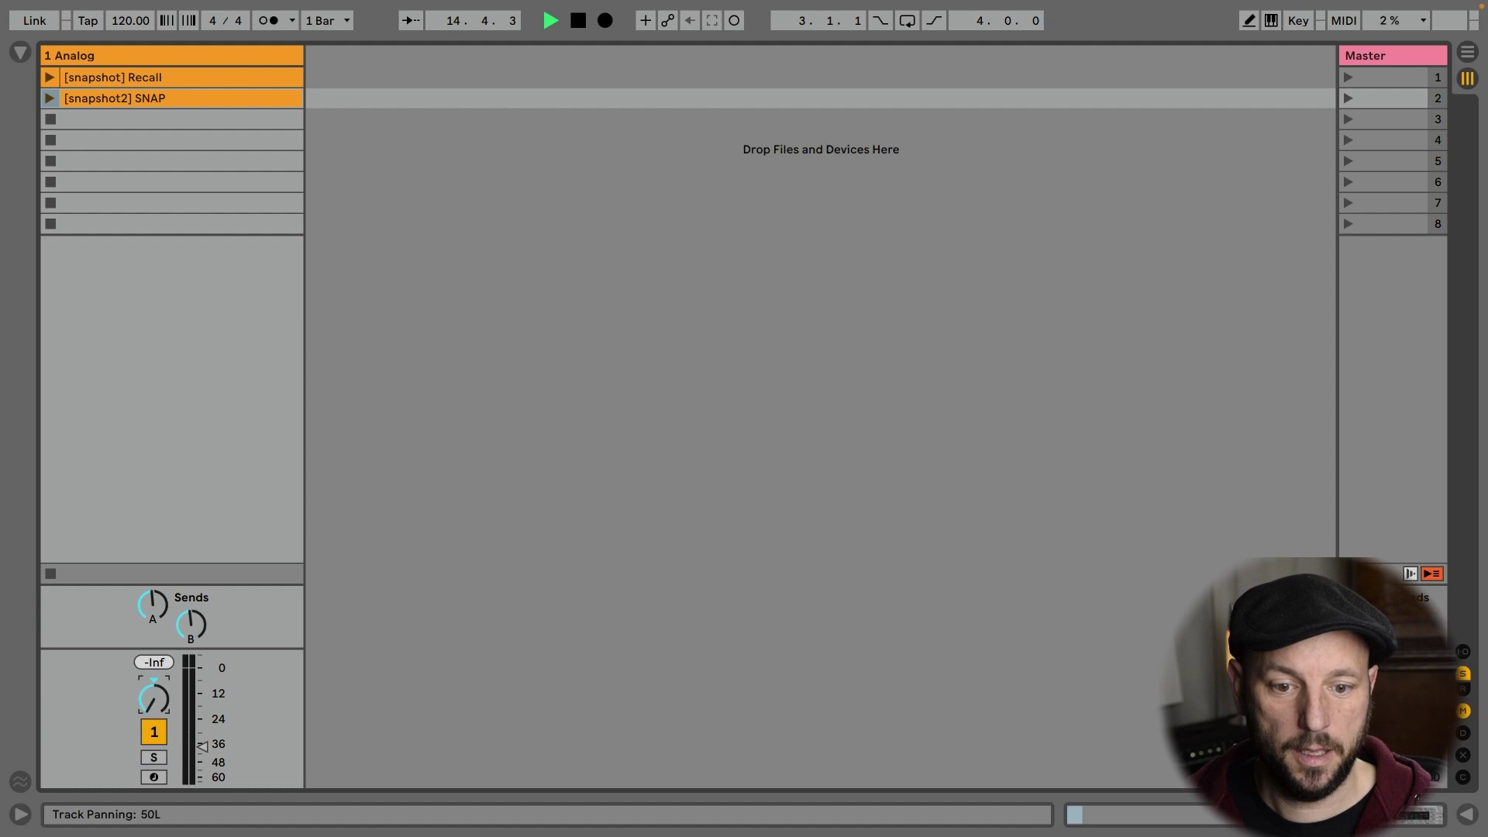
left_click(50, 98)
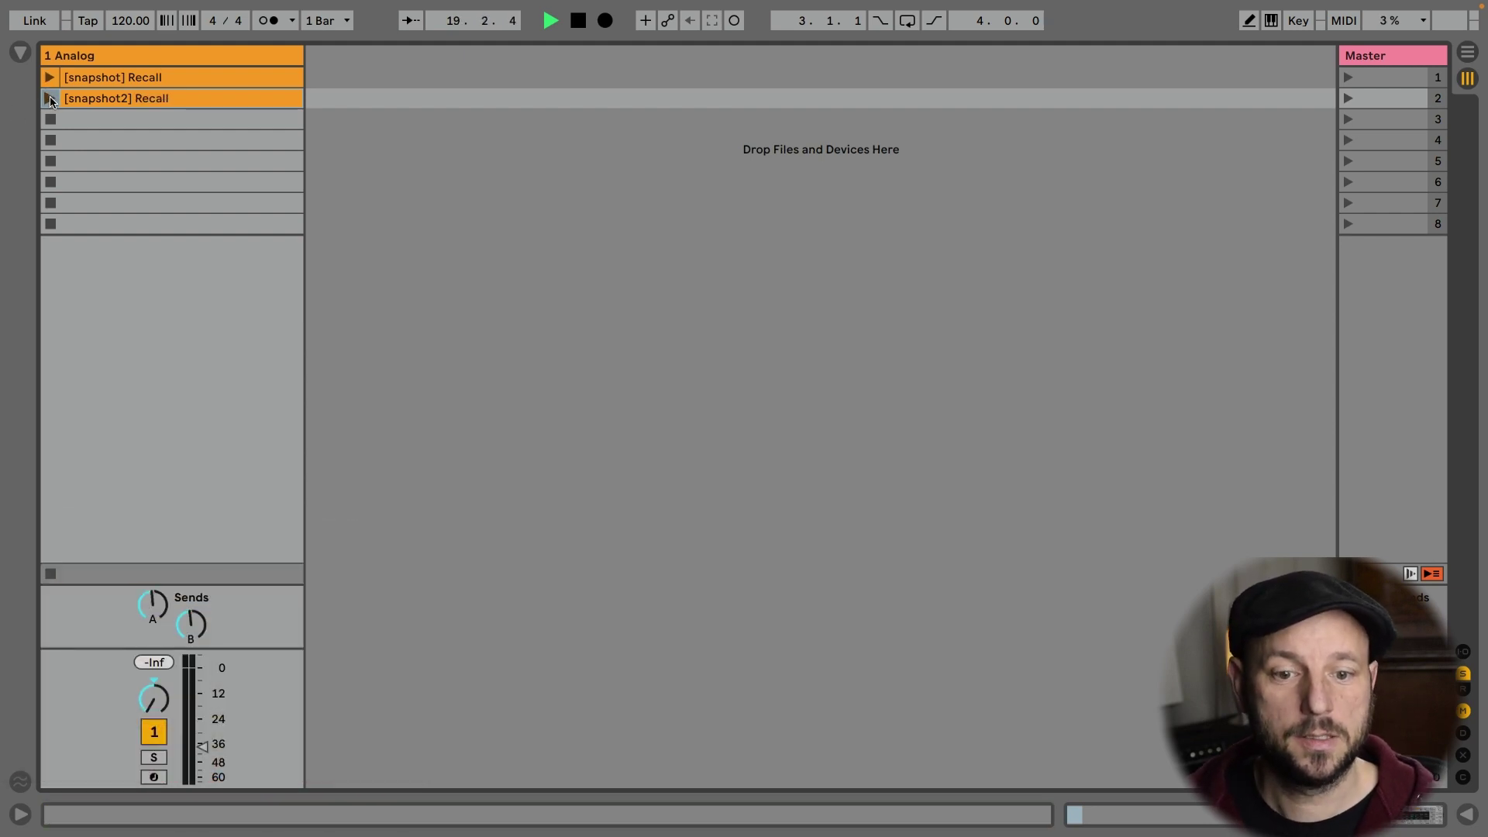
left_click(47, 77)
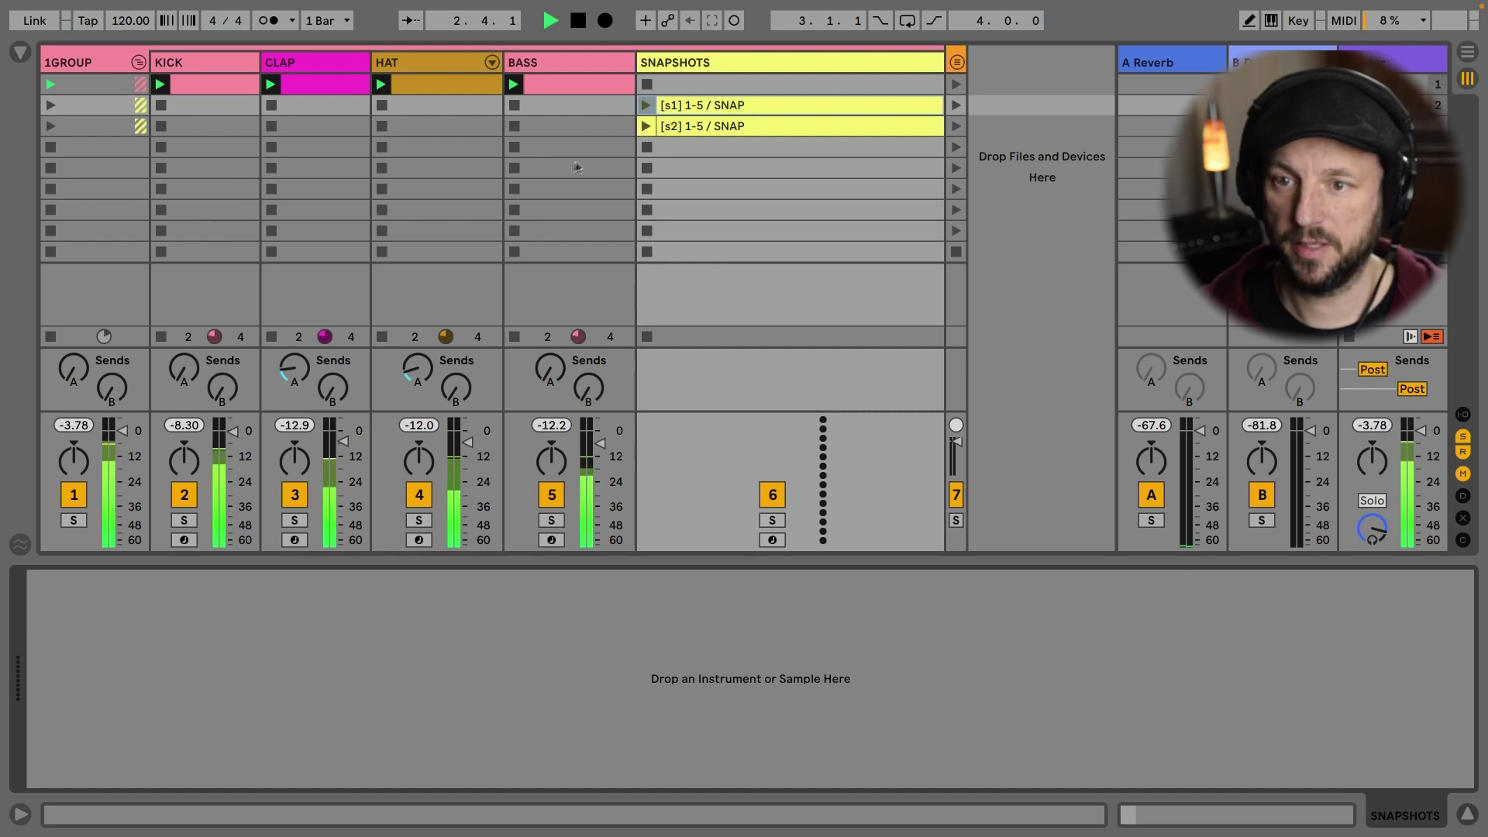
Raise the BASS volume, lower the HAT volume slightly, and store tracks 1-5 as snapshot s1.
left_click_drag(601, 443, 601, 431)
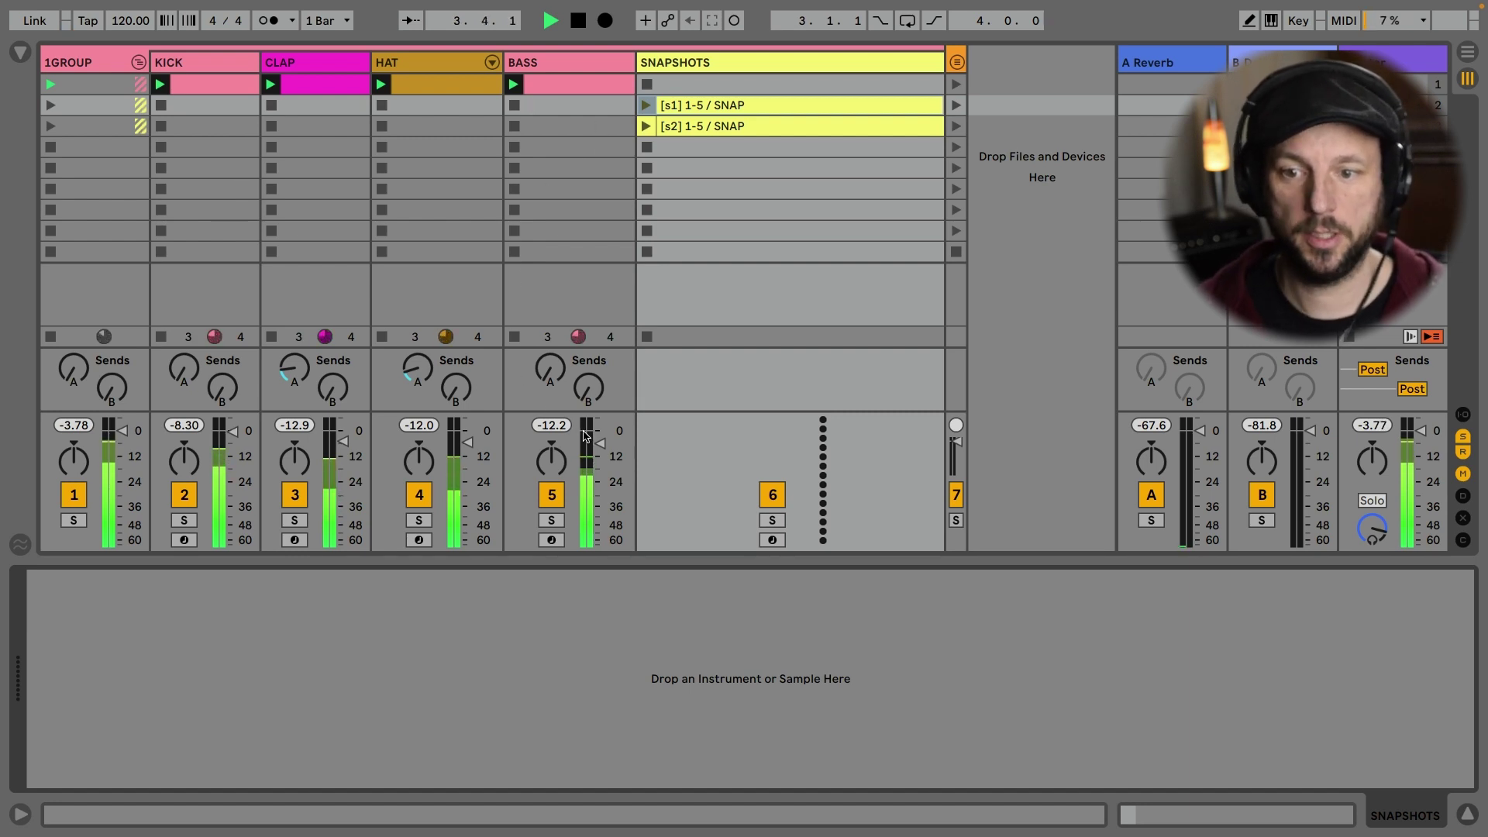
left_click_drag(467, 442, 468, 451)
left_click(343, 441)
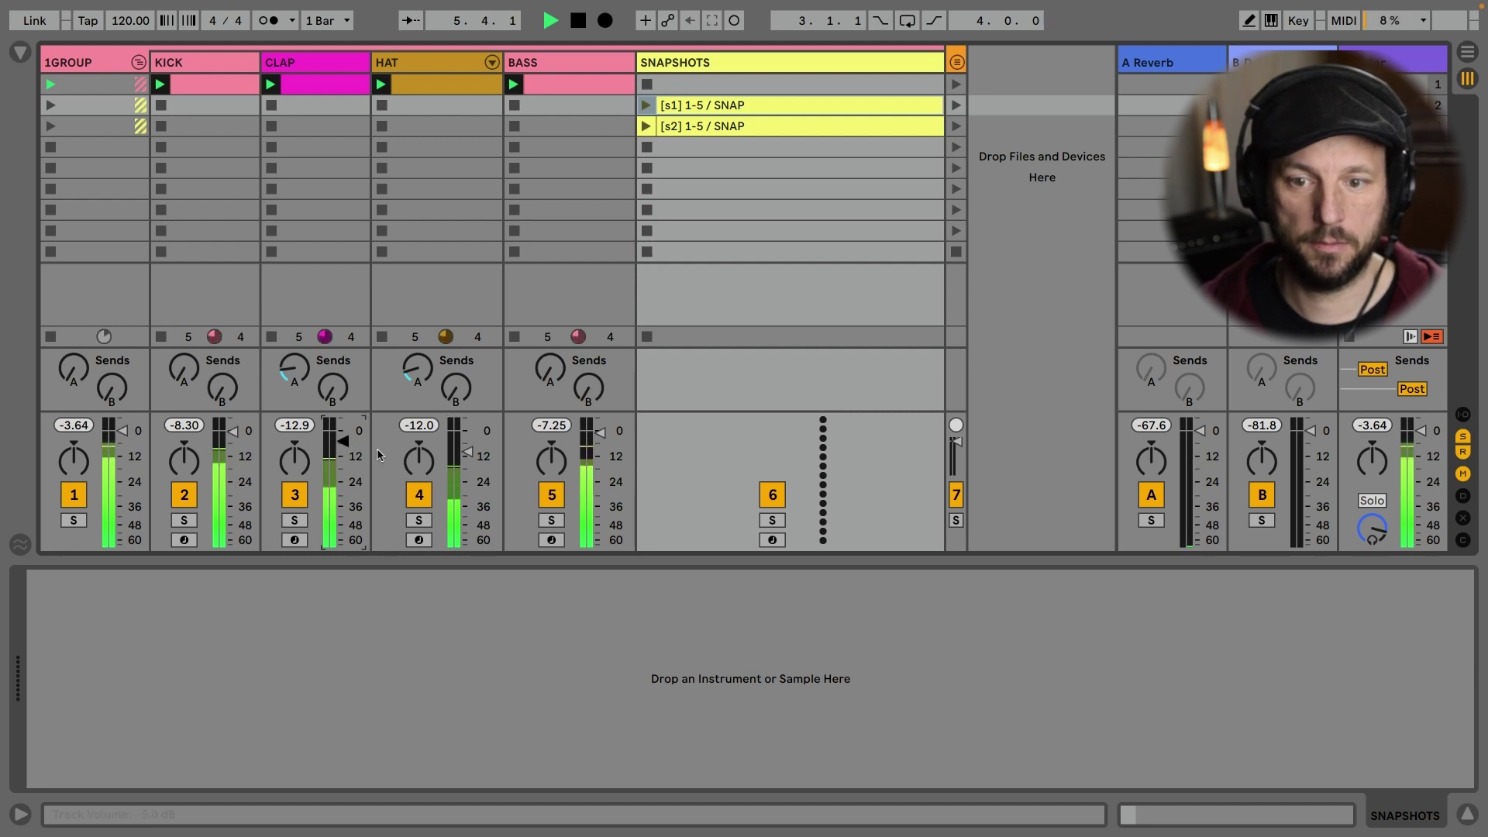
left_click(468, 451)
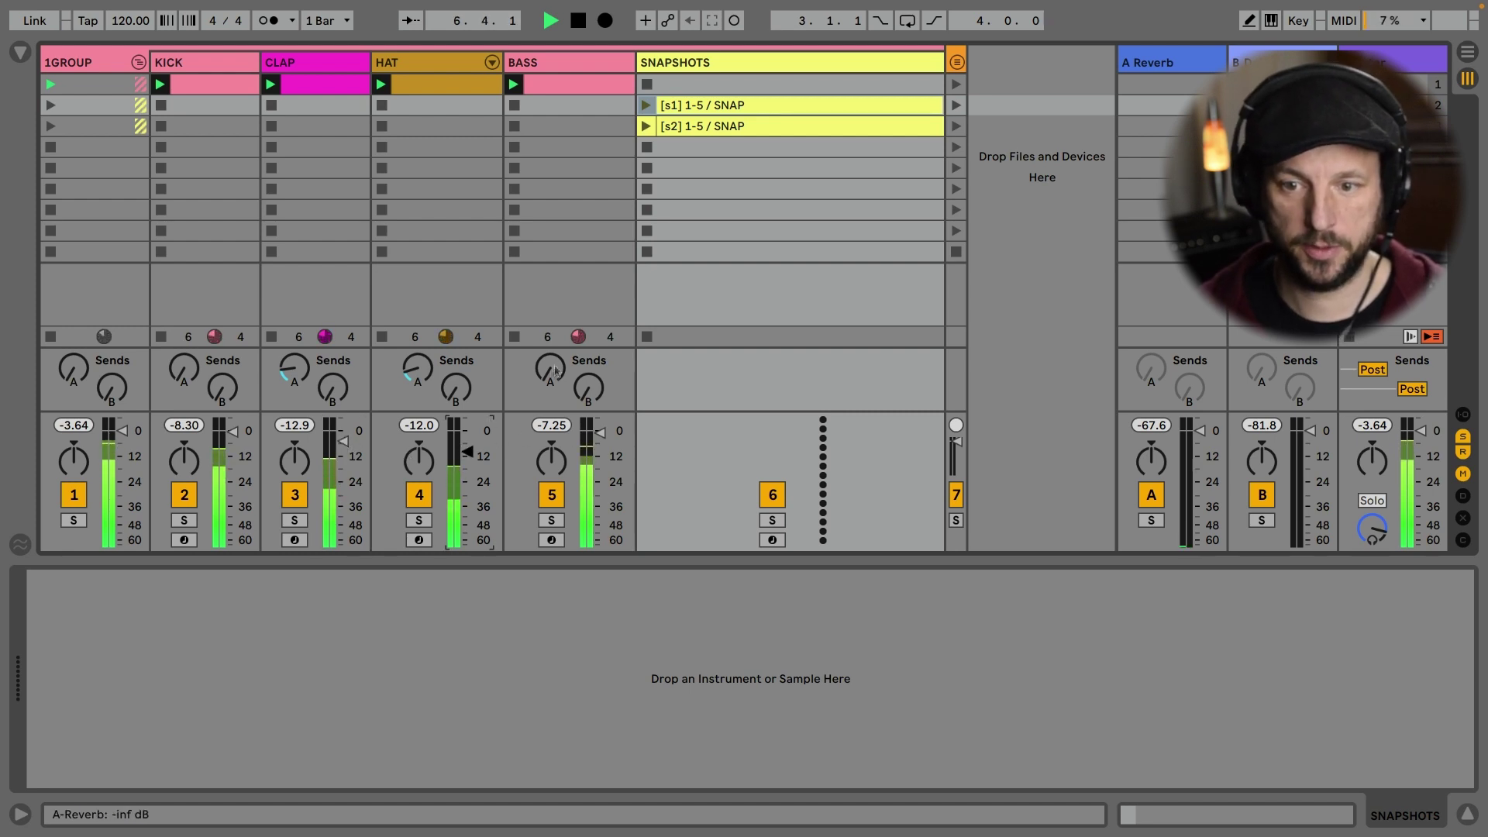
left_click(604, 432)
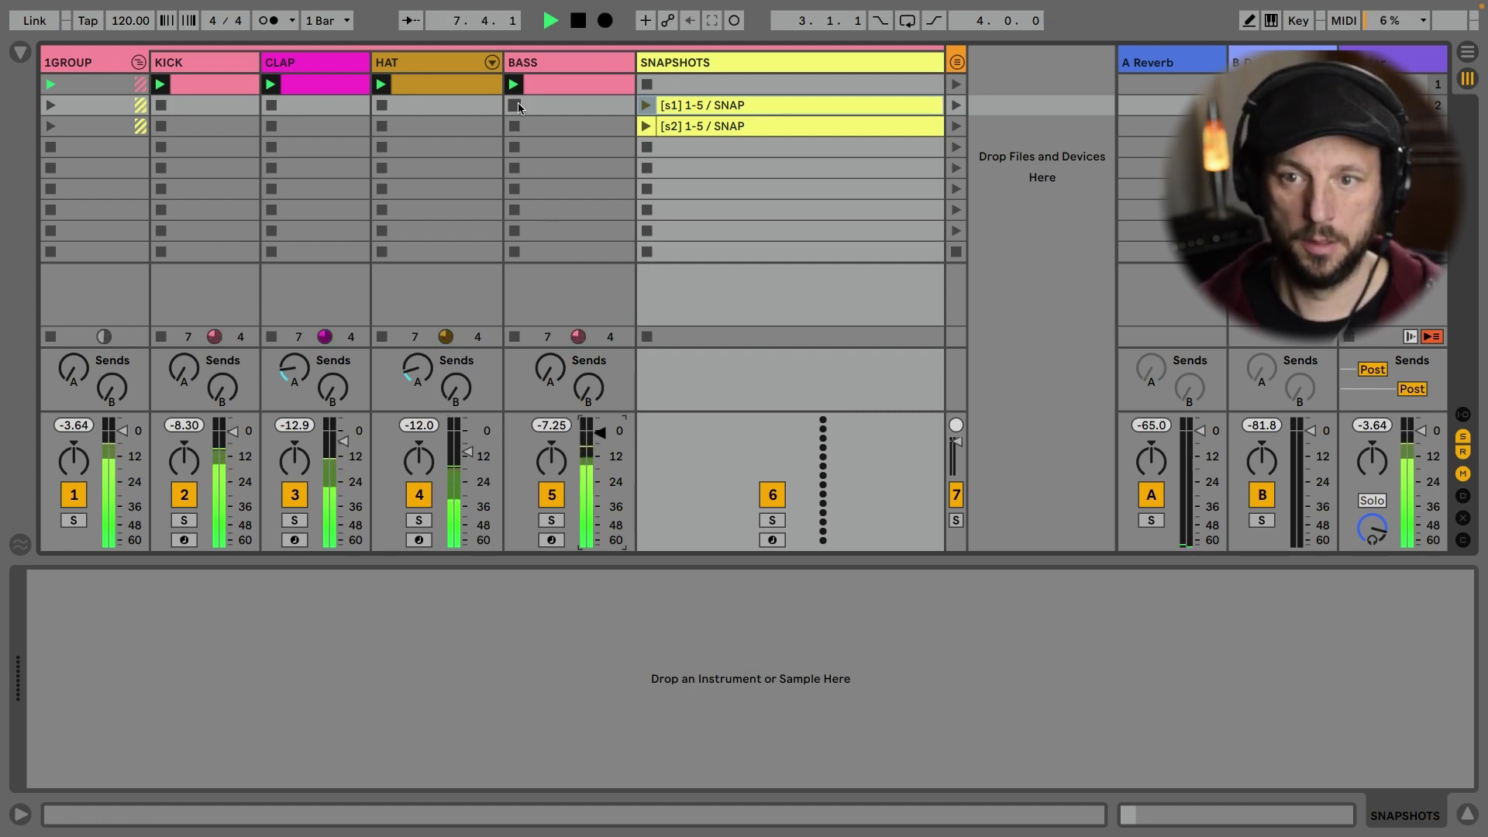
left_click(525, 63)
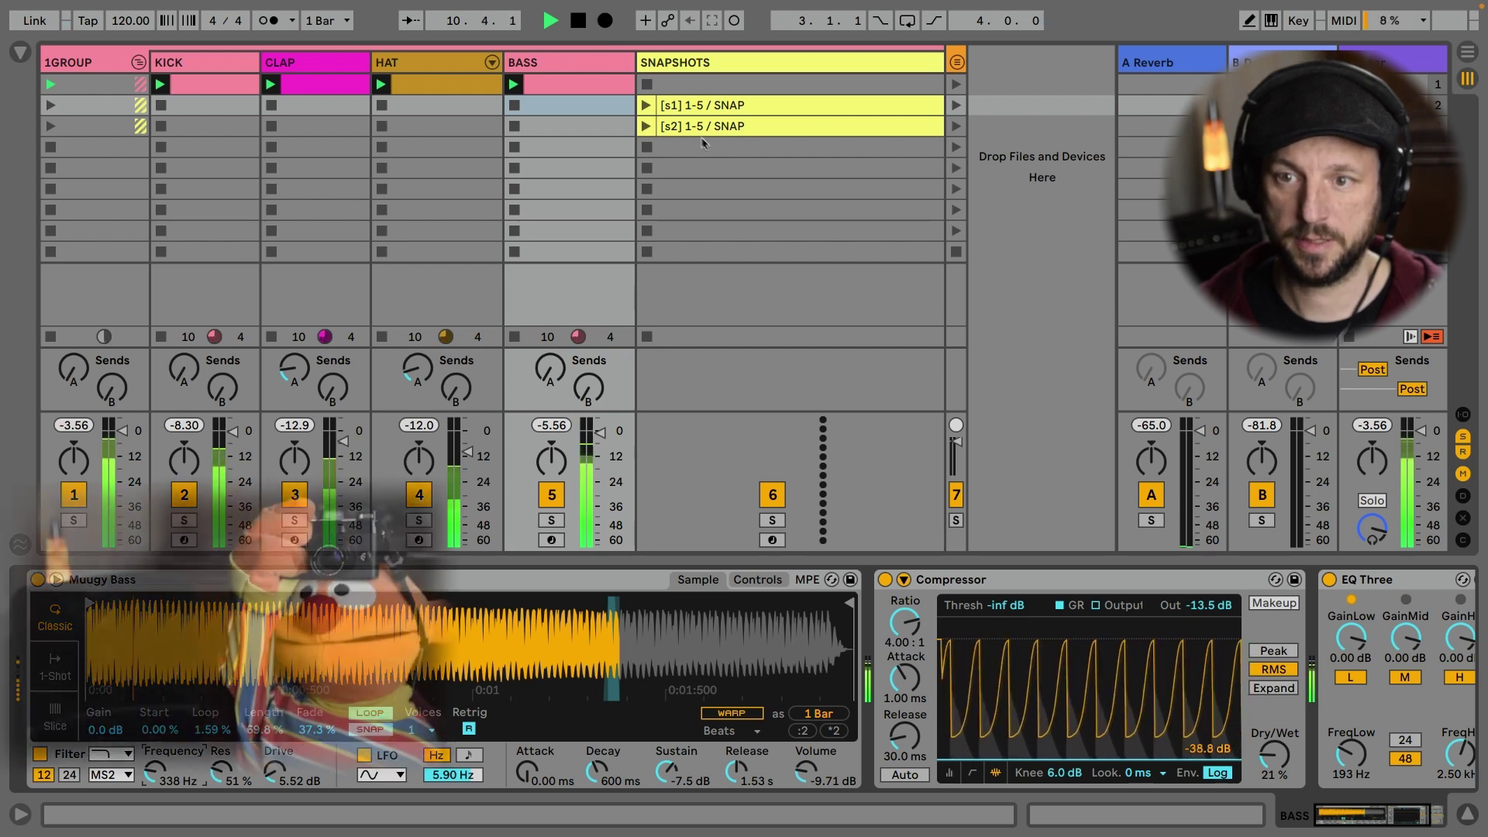
left_click(645, 106)
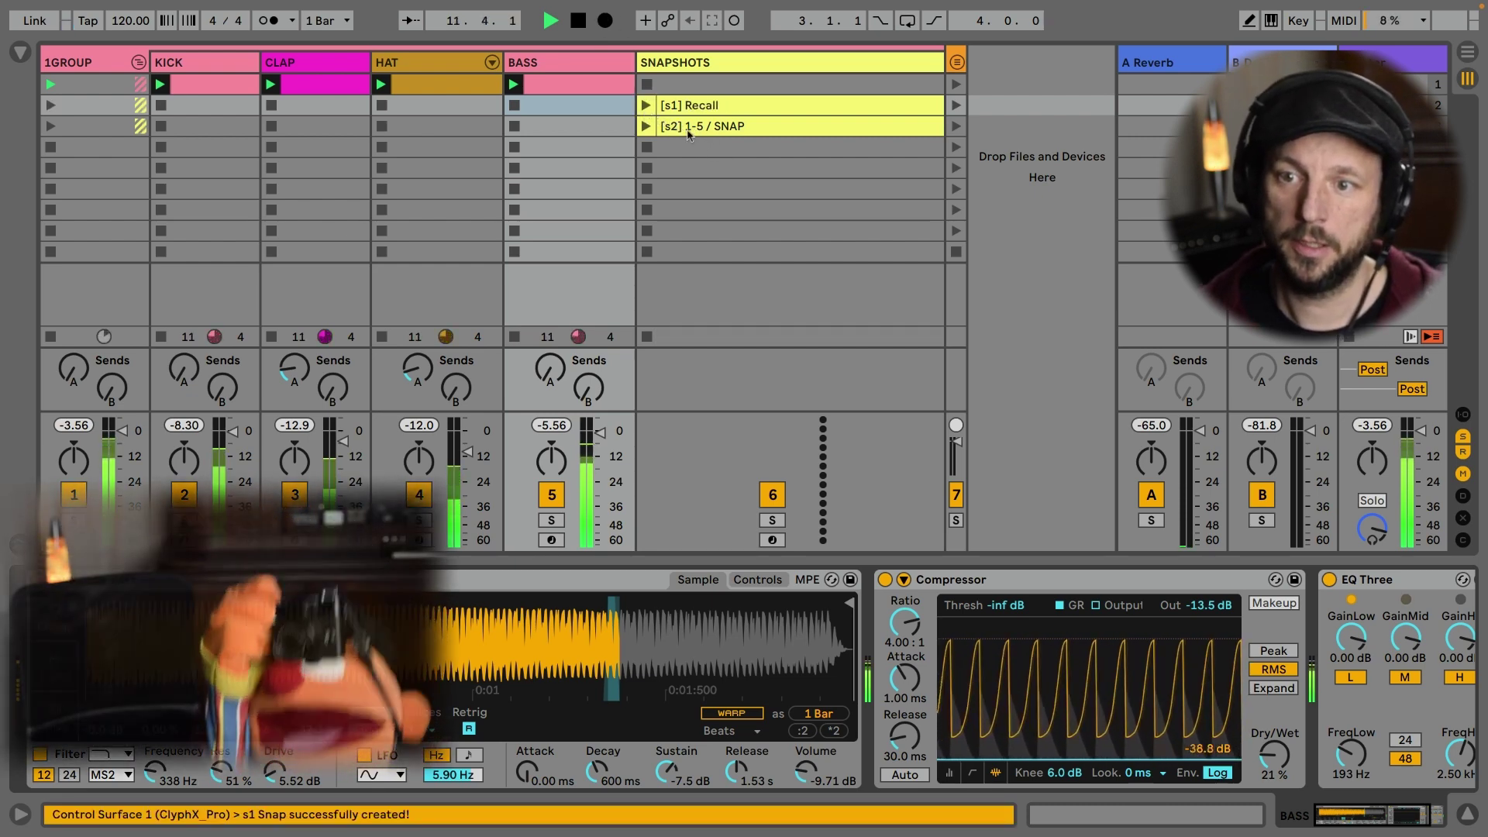
Restart playback and set the Auto Filter on 1GROUP to about 183 Hz with 17% resonance, lowering the KICK and BASS volumes.
key("space")
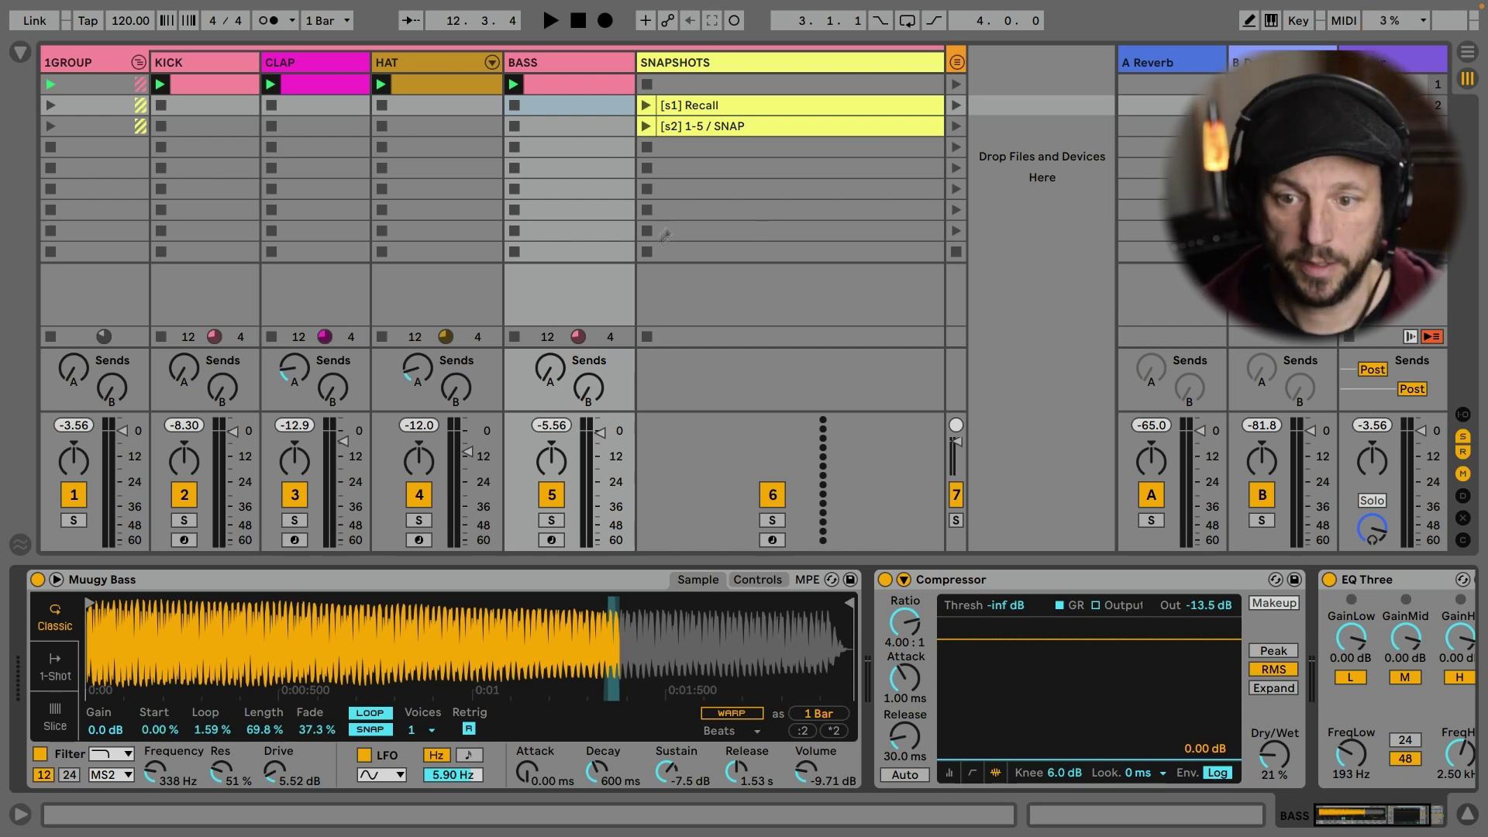
key("space")
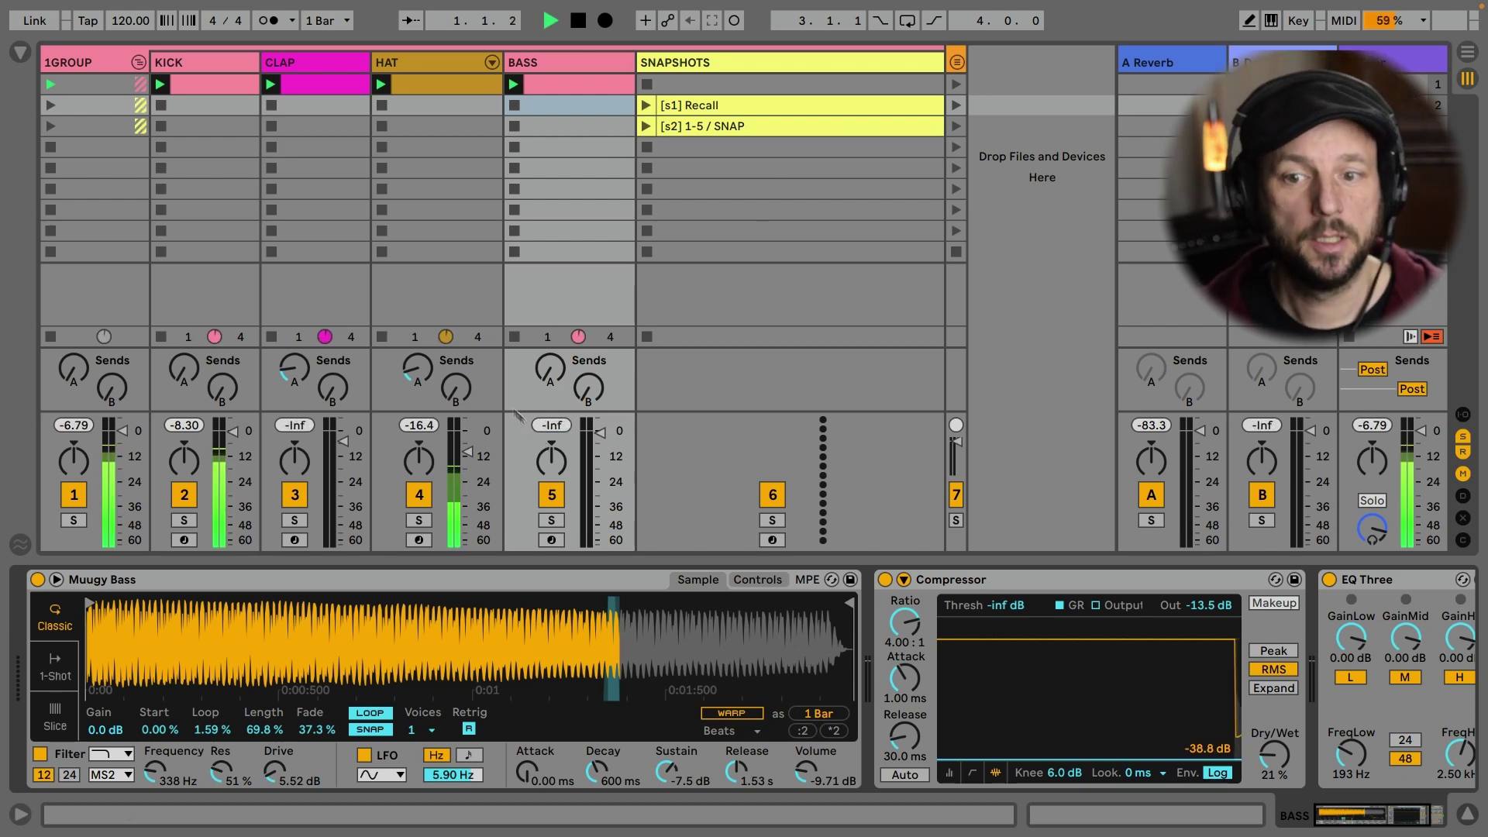
left_click(92, 65)
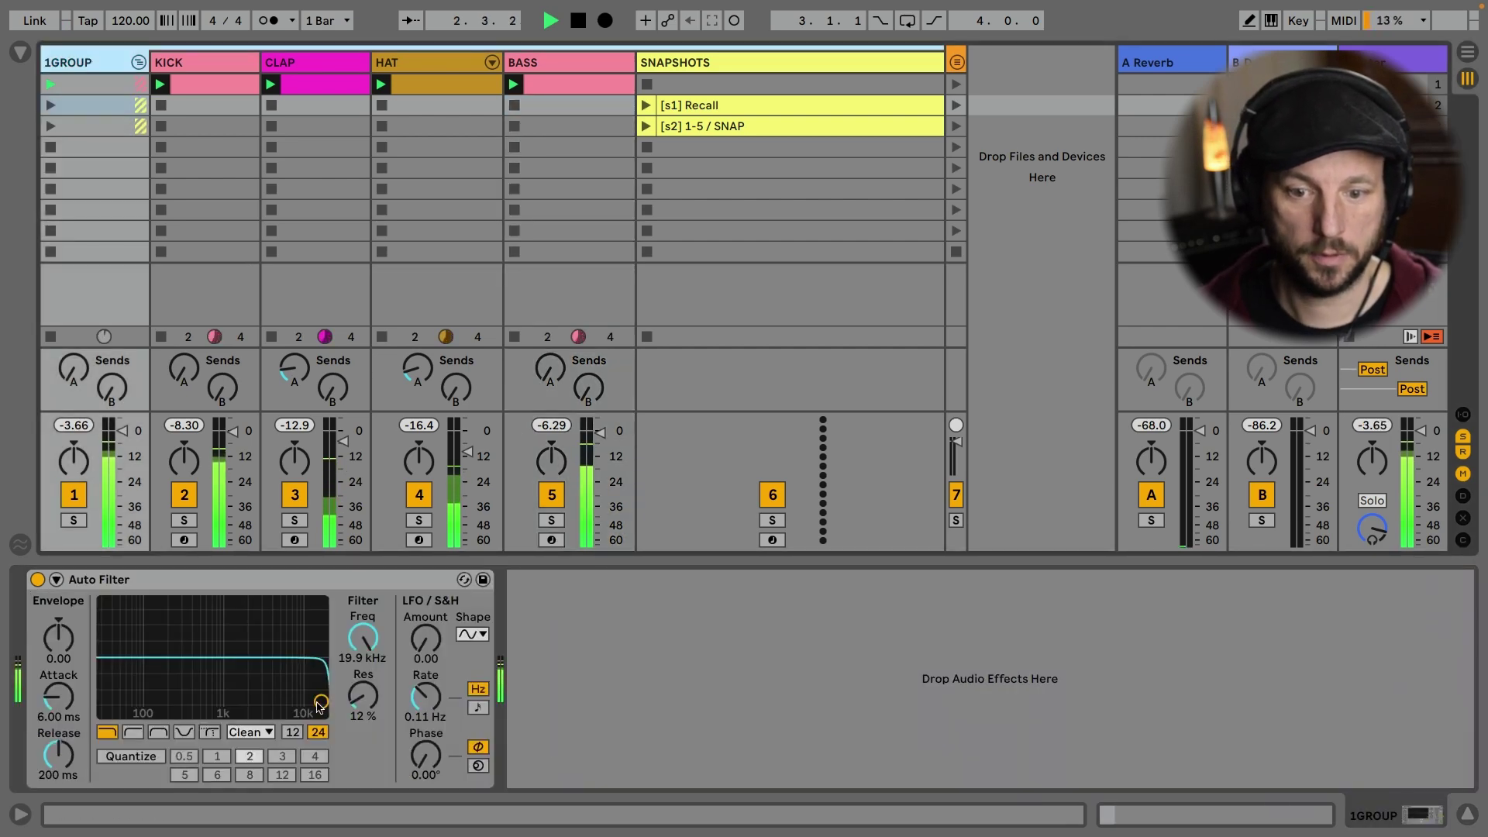
left_click_drag(318, 706, 167, 697)
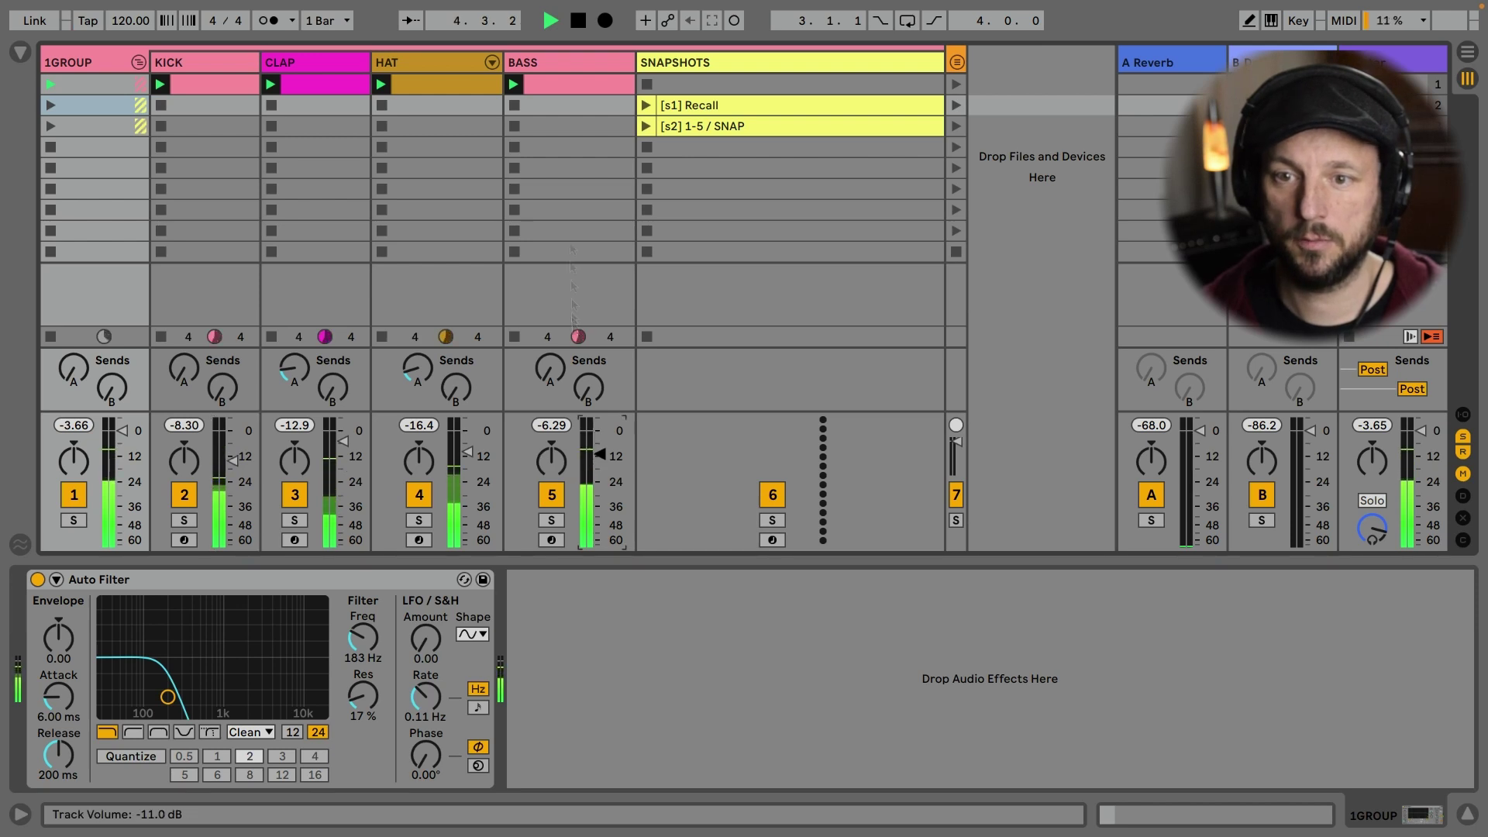
Set BASS to about -17.5 dB EQ lows, 6 dB mids, 812 Hz filter, 23.0 s release and -19 dB volume, with a raised Reverb send.
left_click(570, 62)
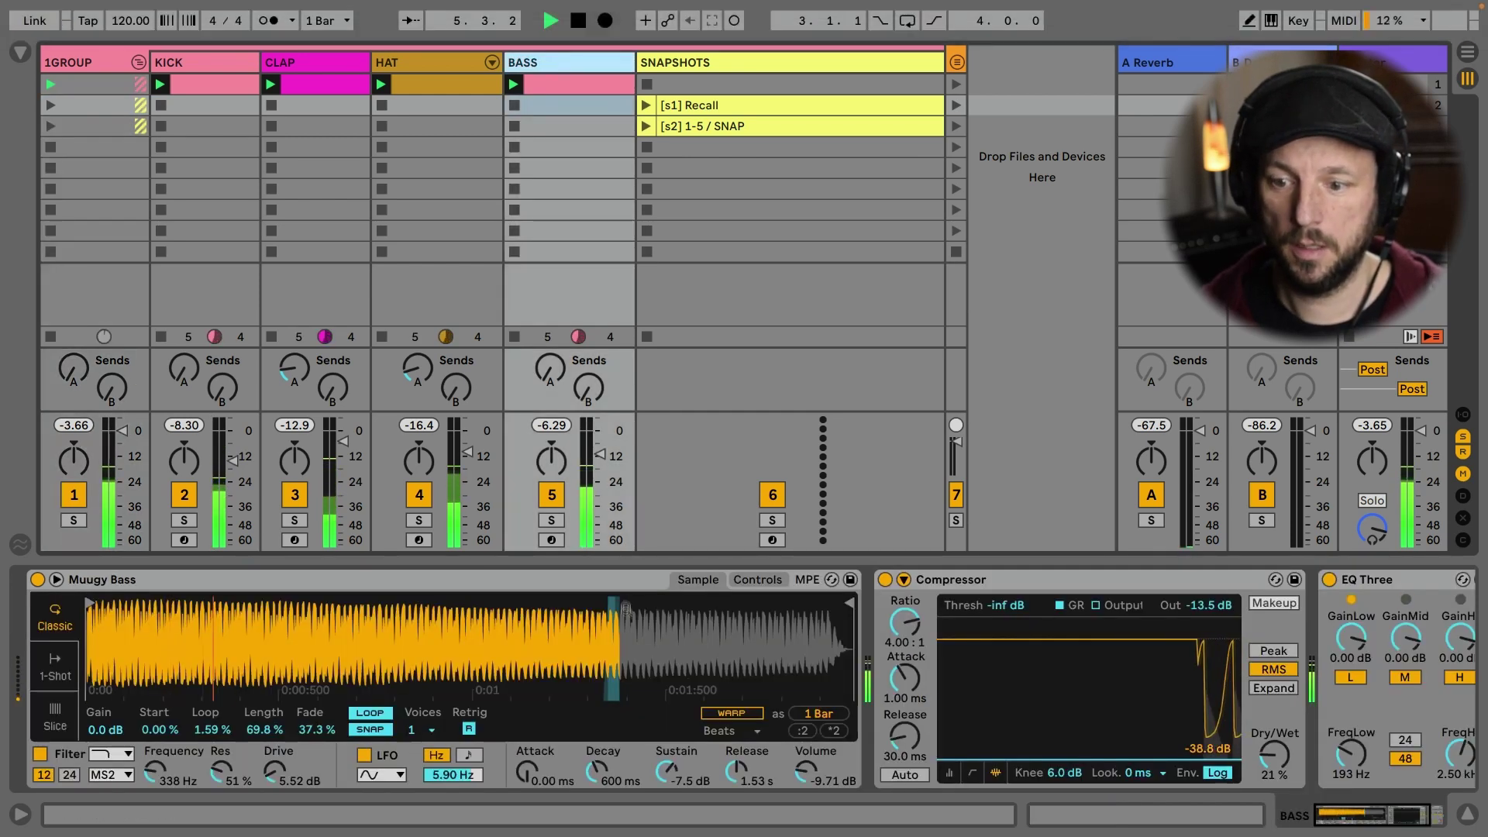
left_click_drag(1351, 637, 1351, 674)
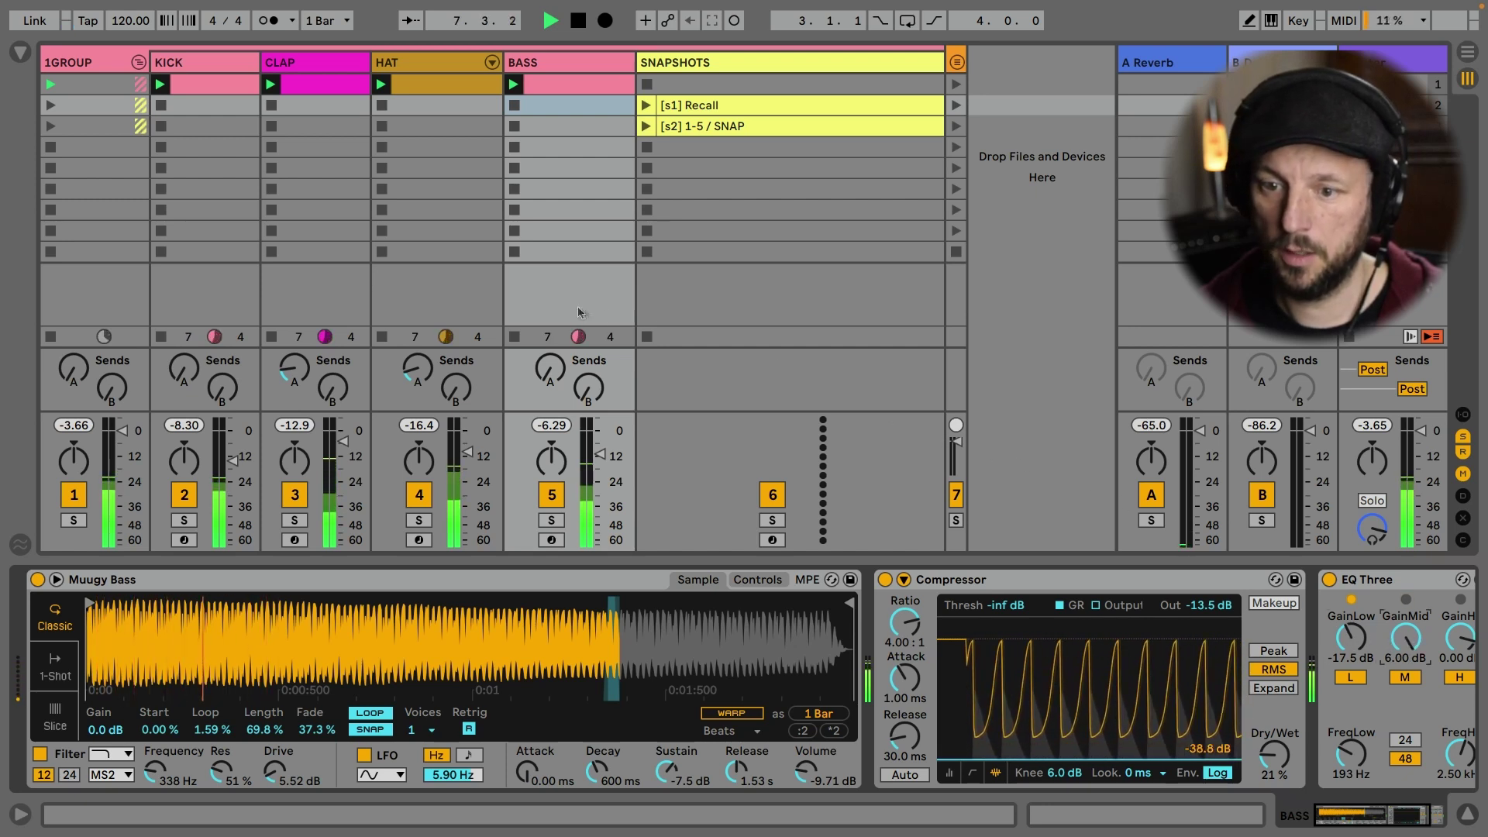
left_click_drag(550, 370, 576, 344)
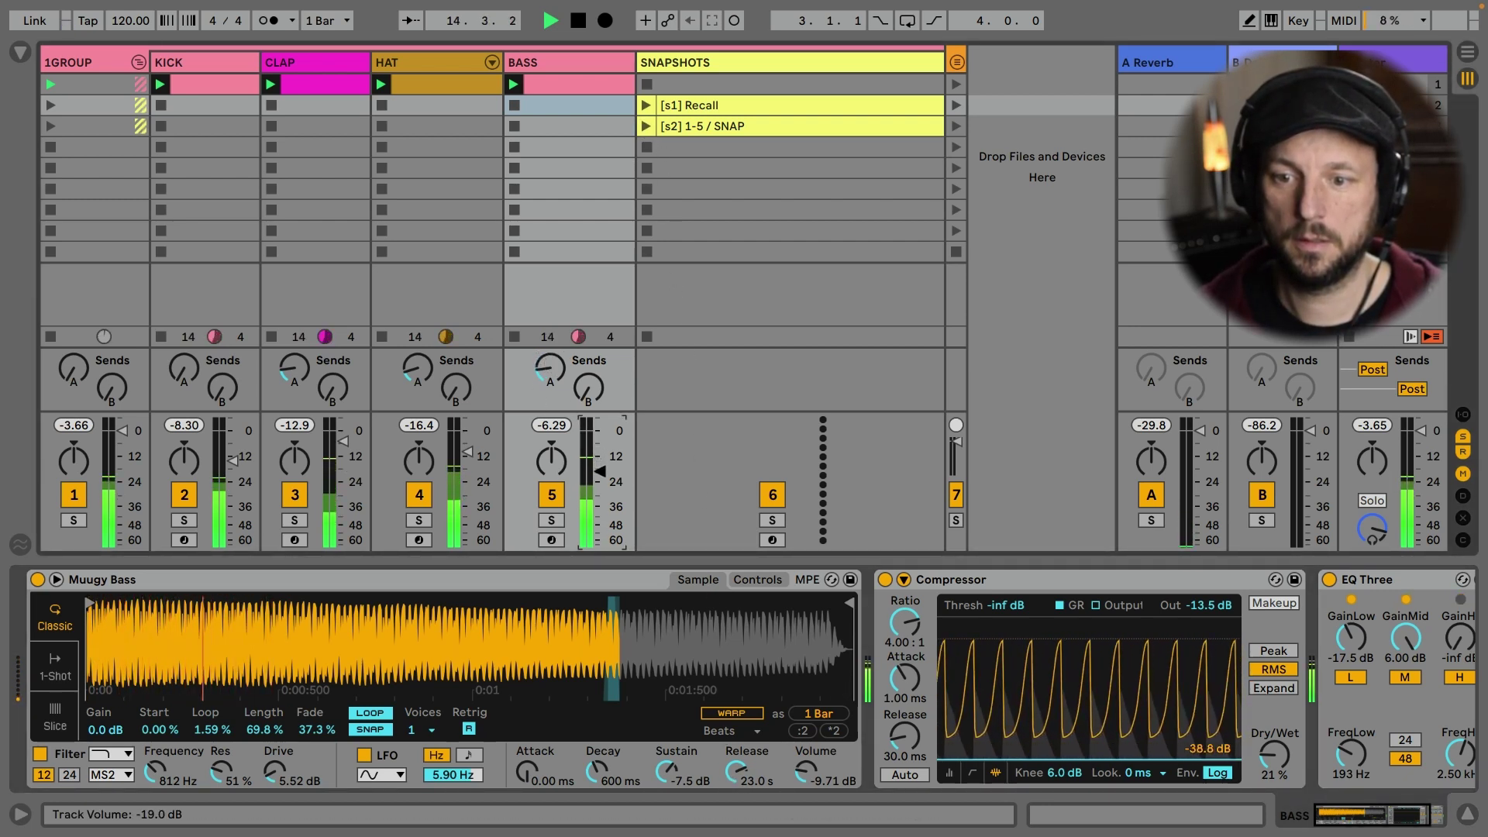
Pan the BASS track to the right and store tracks 1-5 as snapshot s2.
left_click_drag(549, 459, 549, 454)
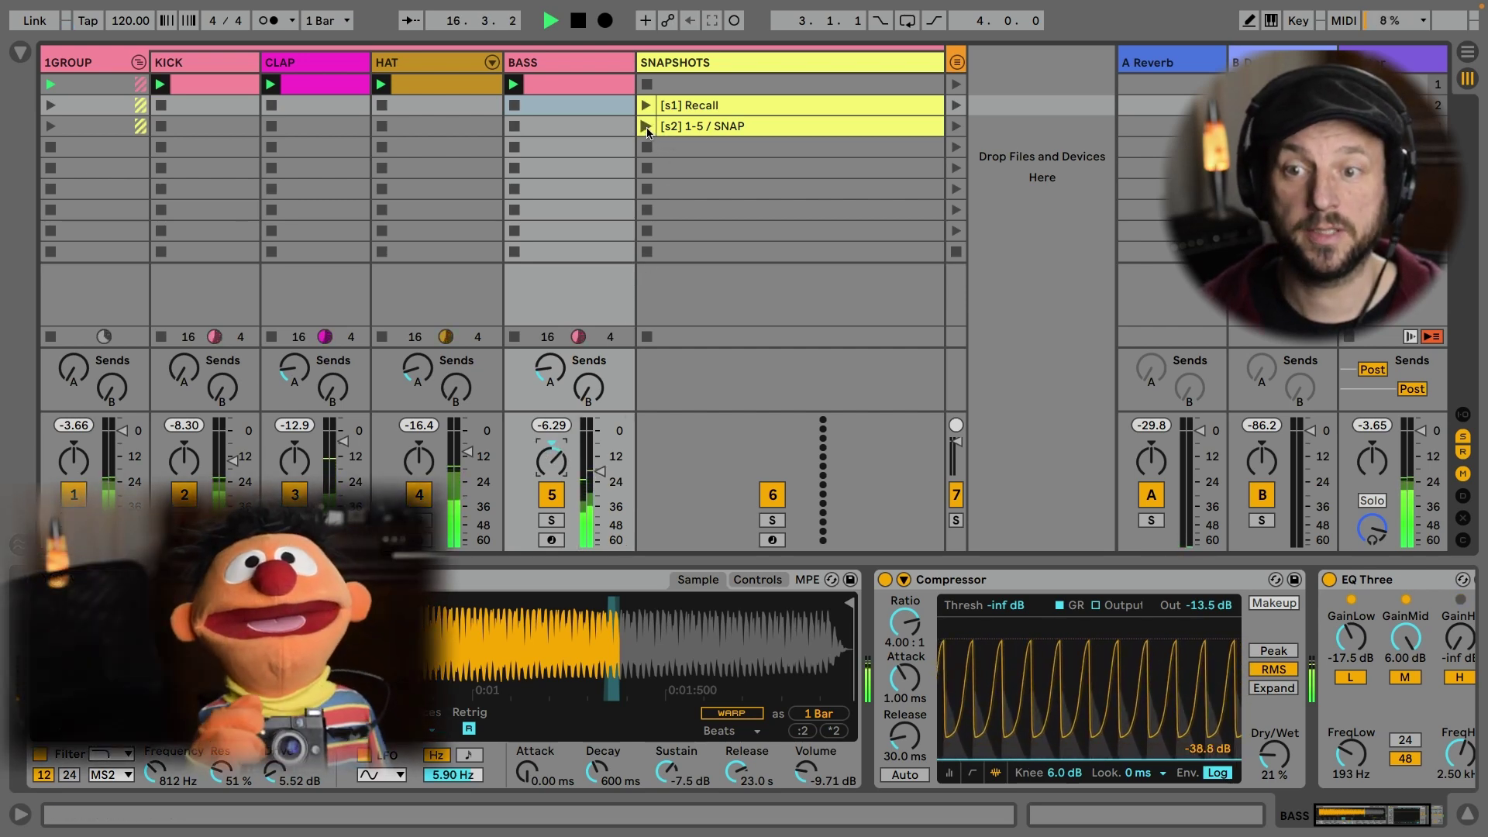
left_click(645, 126)
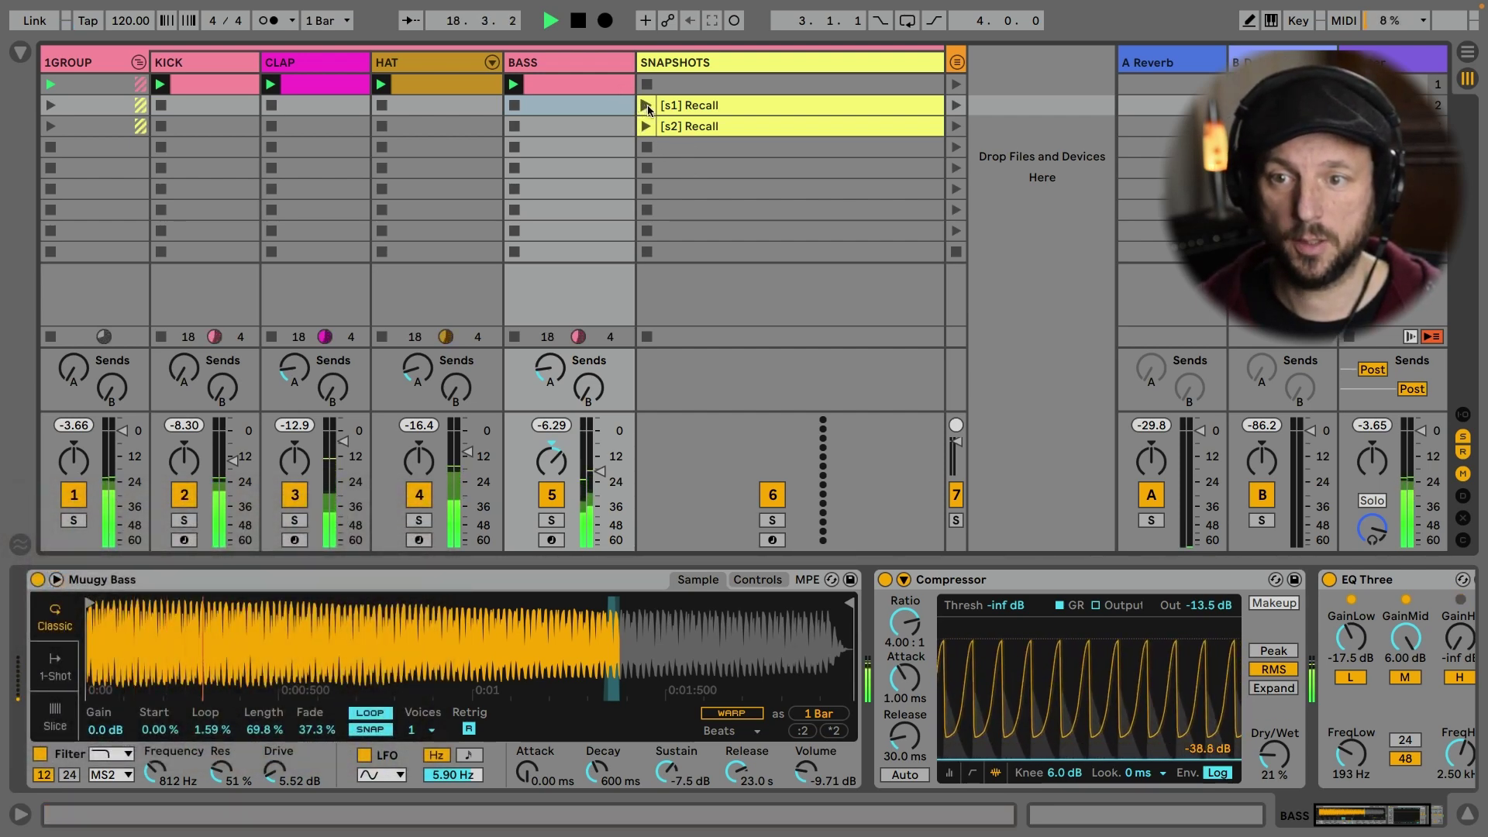
Recall snapshot s1 from its clip, and switch to the reference document with the SNAP action modifiers table.
left_click(647, 109)
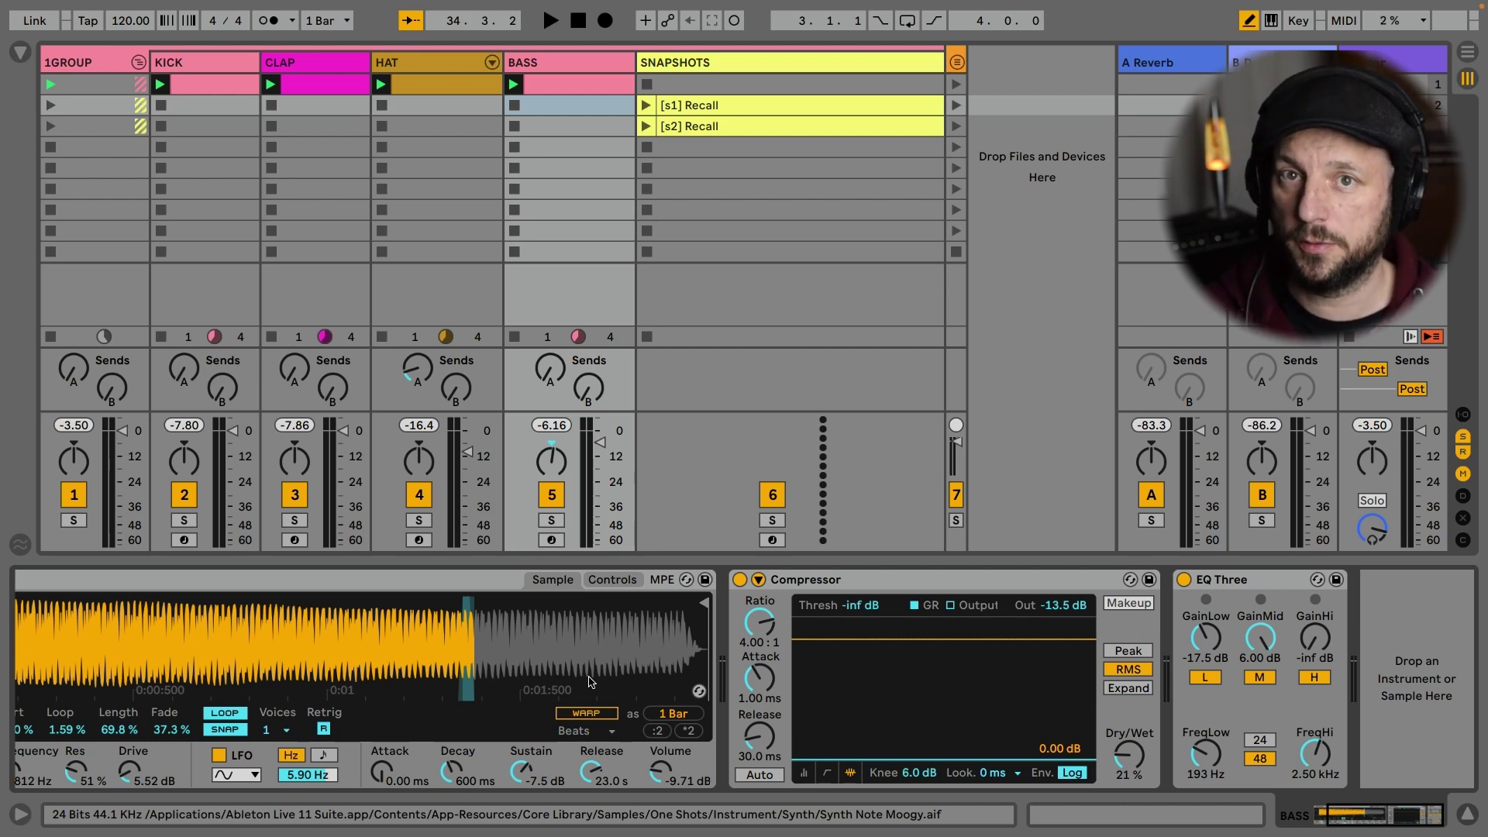
key("super+Tab")
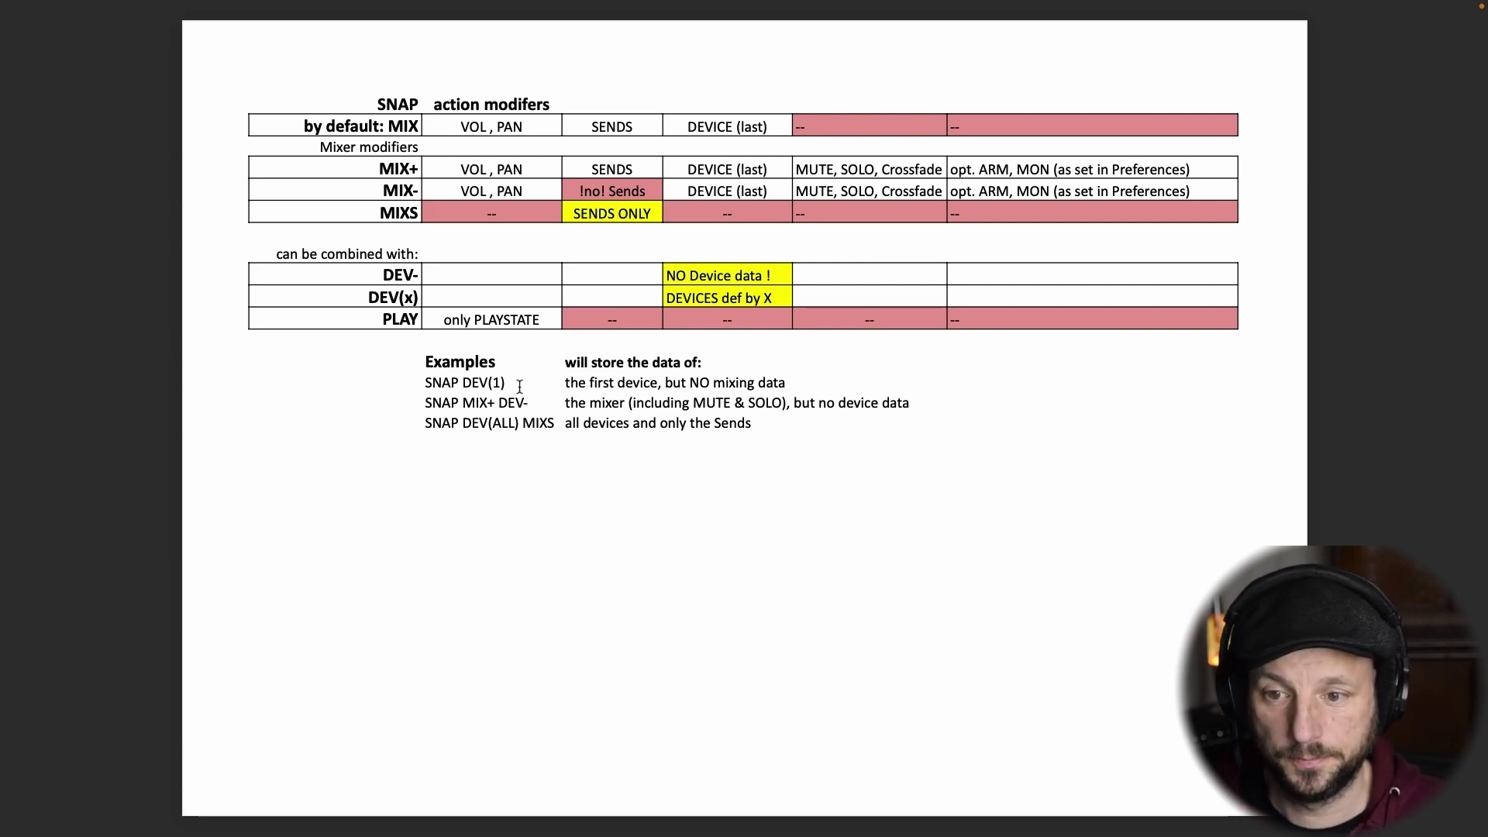
Switch back to Ableton Live and remove the word Recall from the [s1] clip's name, keeping its identifier.
key("super+Tab")
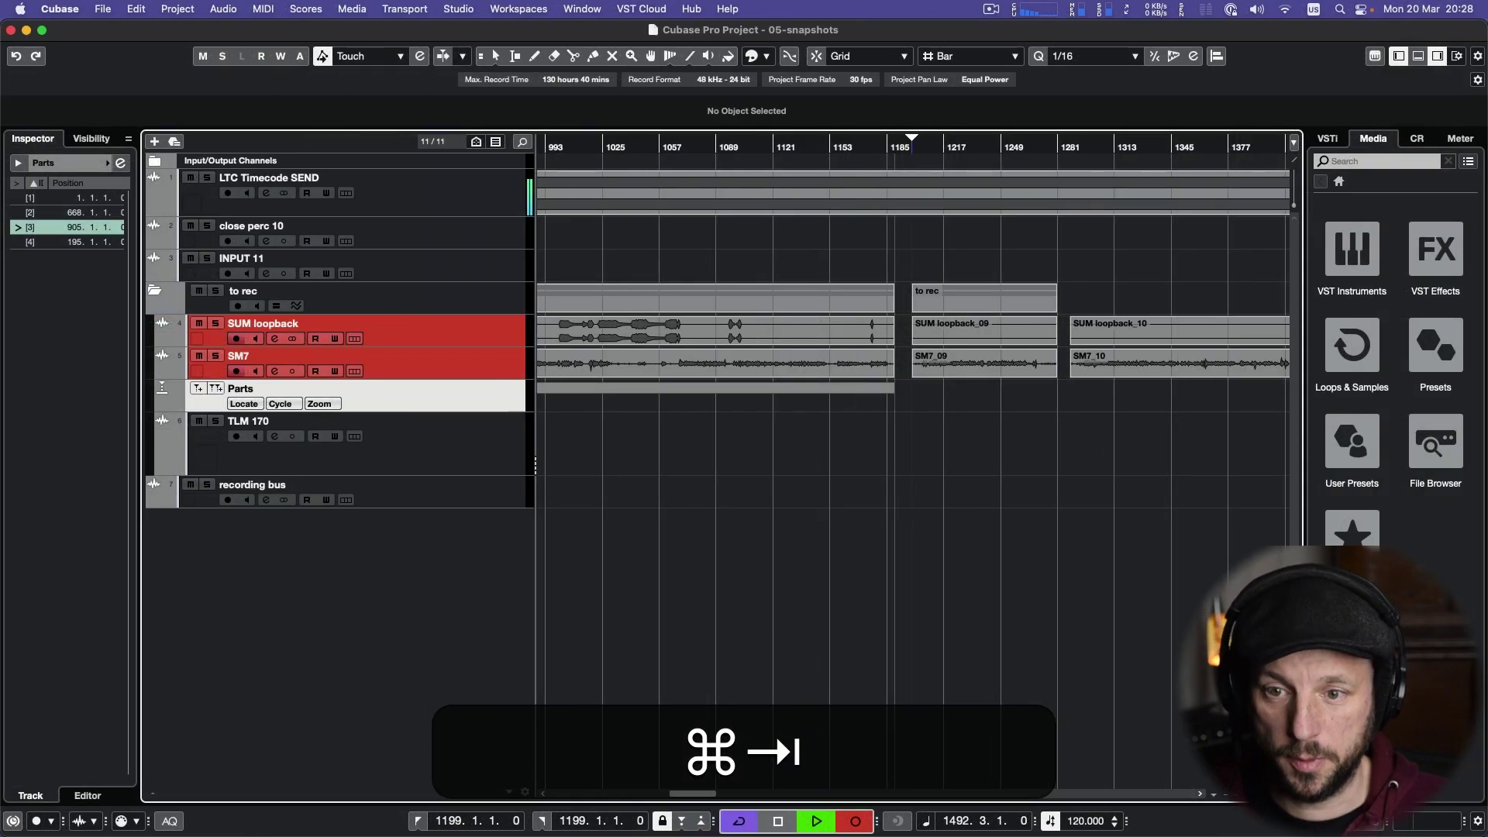
key("super+Tab")
key("super+Tab")
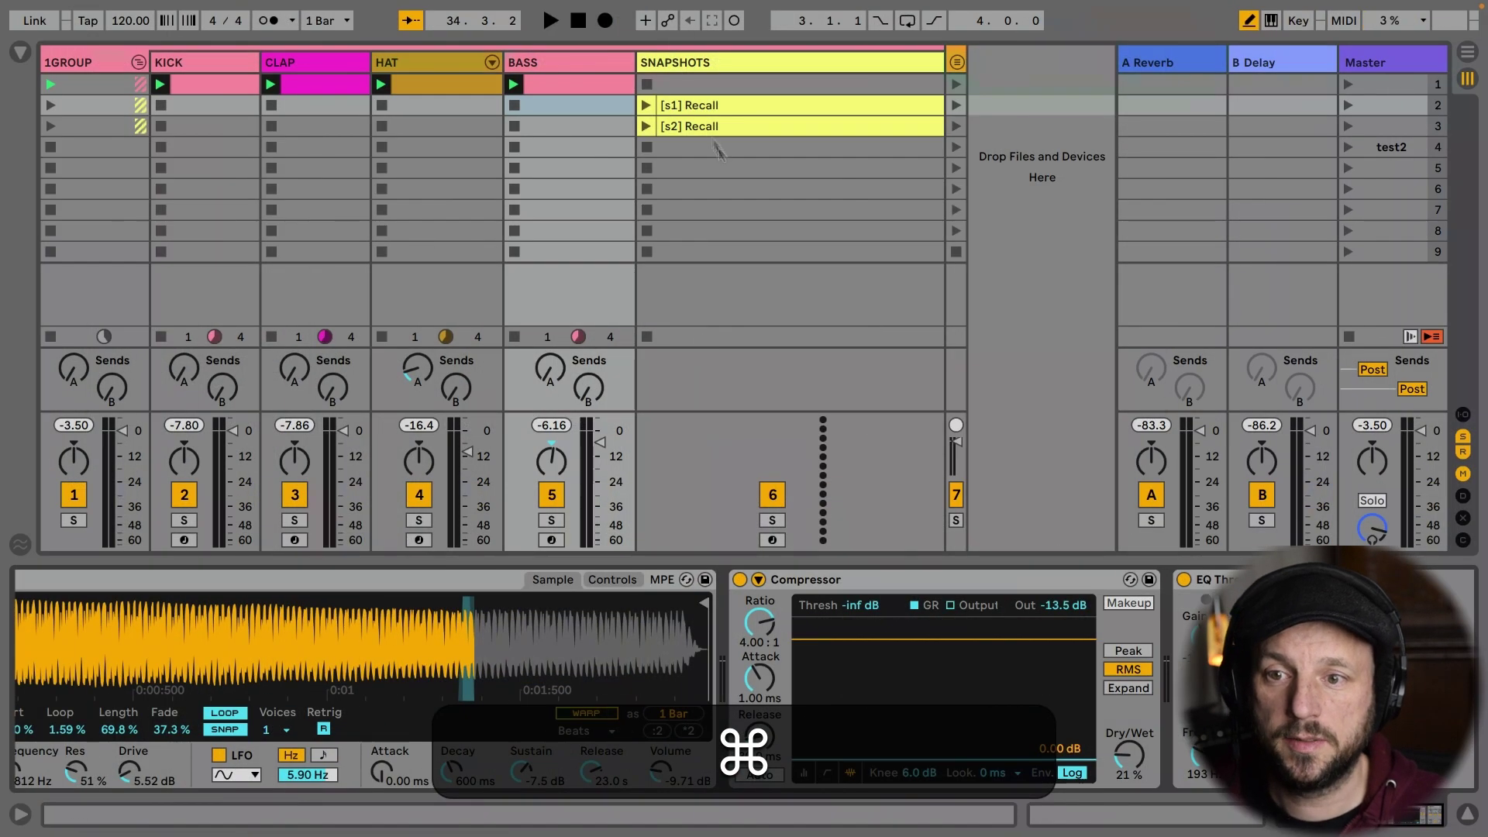
left_click(714, 106)
key("super+r")
key("super+Right")
key("BackSpace")
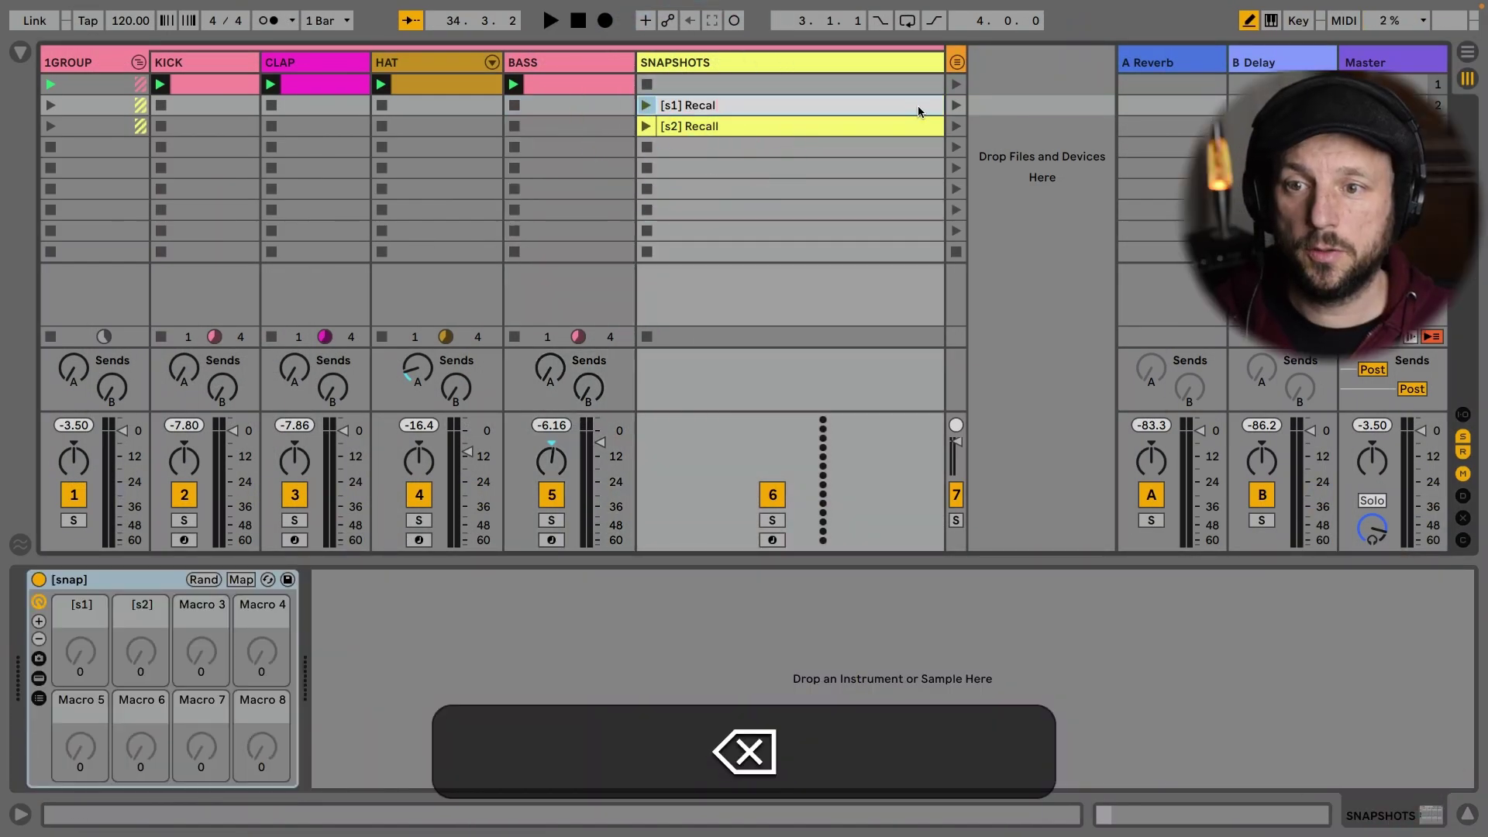
key("BackSpace")
key("BackSpace")
key("BackSpace")
key("BackSpace")
key("BackSpace")
Complete the first snapshot clip's name as "[s1] 1-5 / SNAP MIX DEV(ALL)".
type("1")
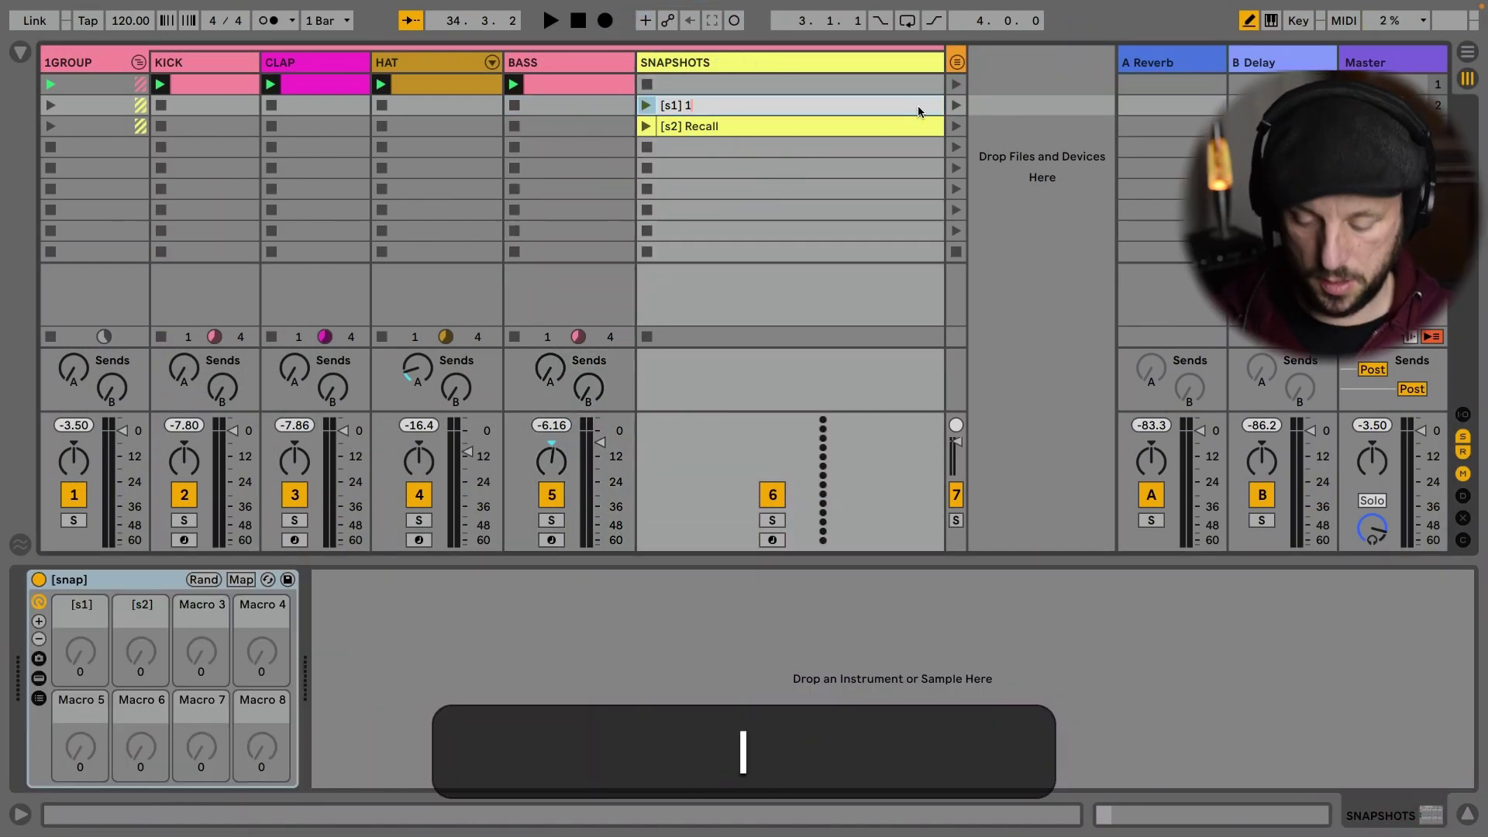
type("-5 / ")
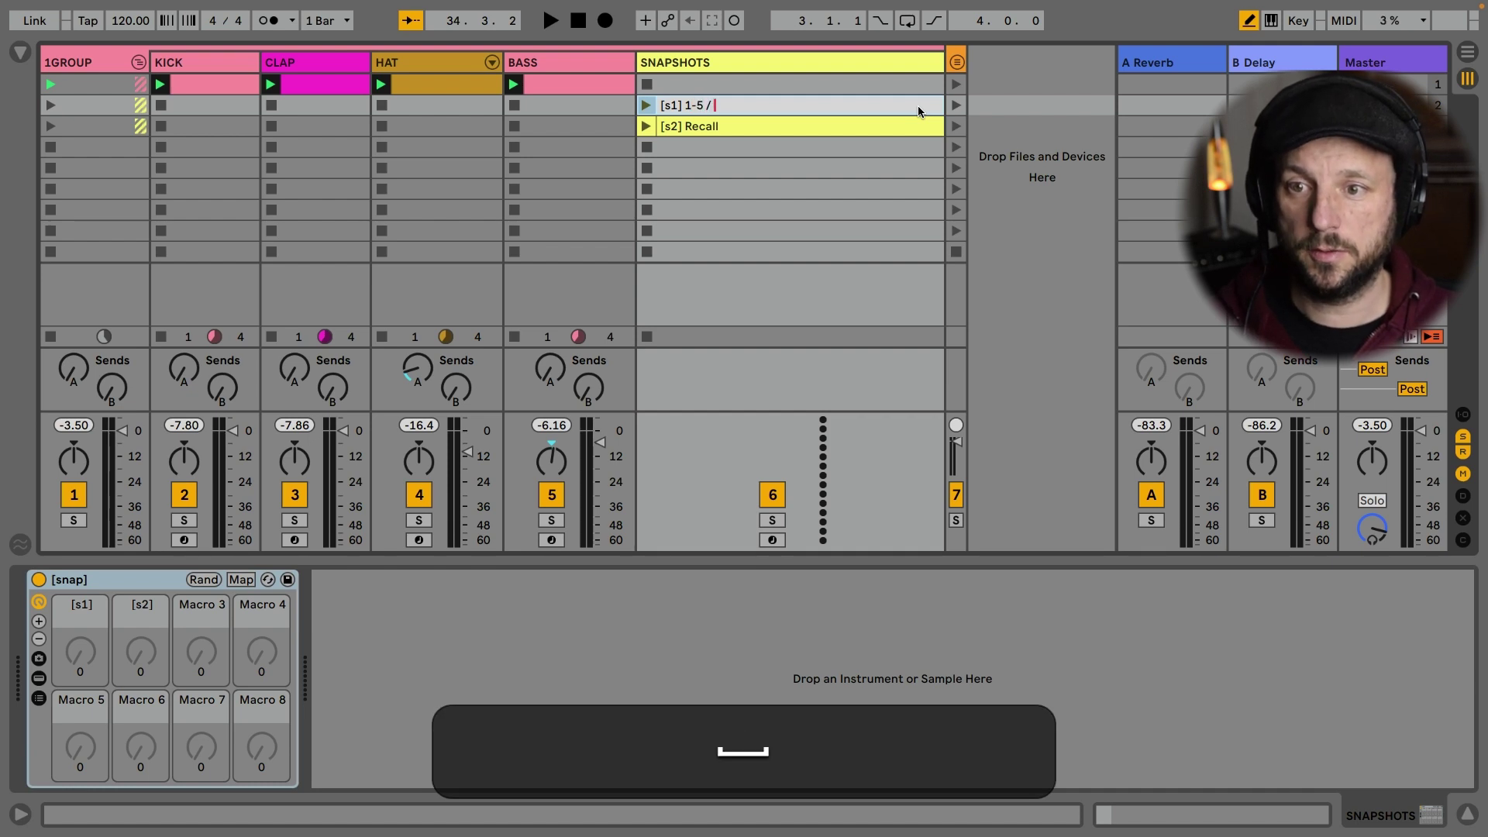
type("SNAP S")
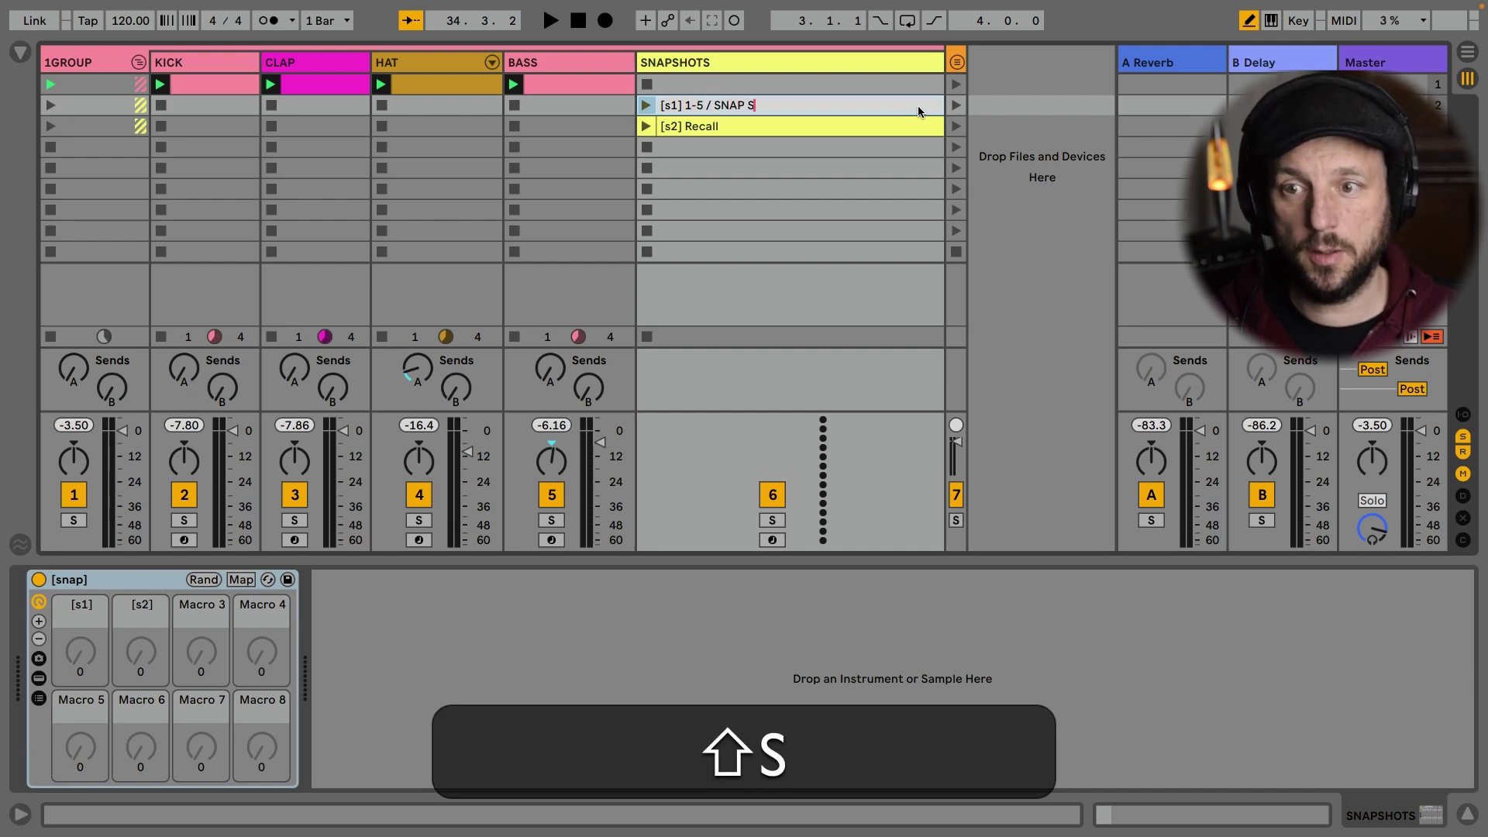
type("D")
key("BackSpace")
key("BackSpace")
type("S")
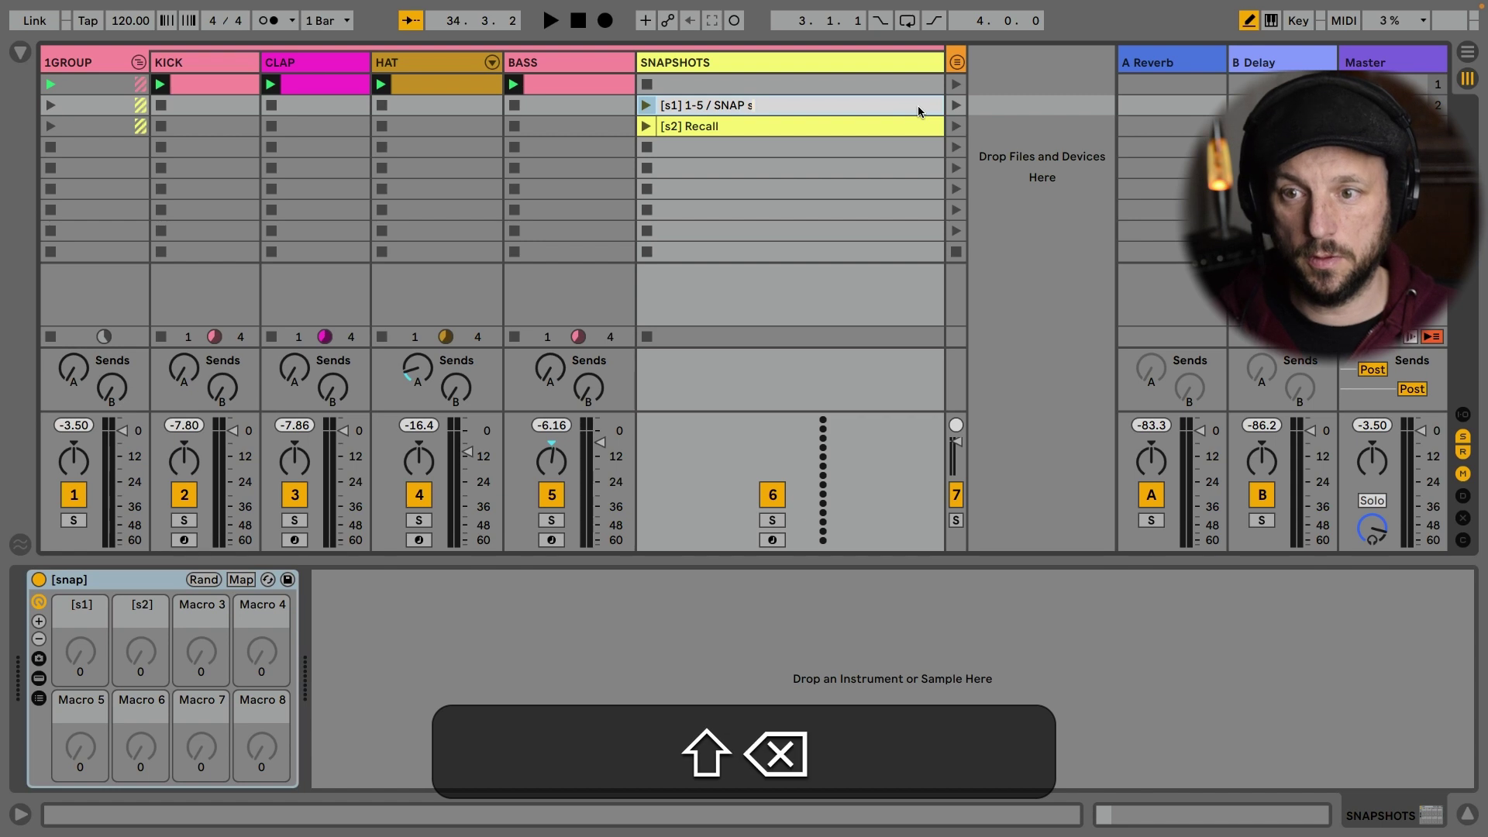
key("BackSpace")
type("MI")
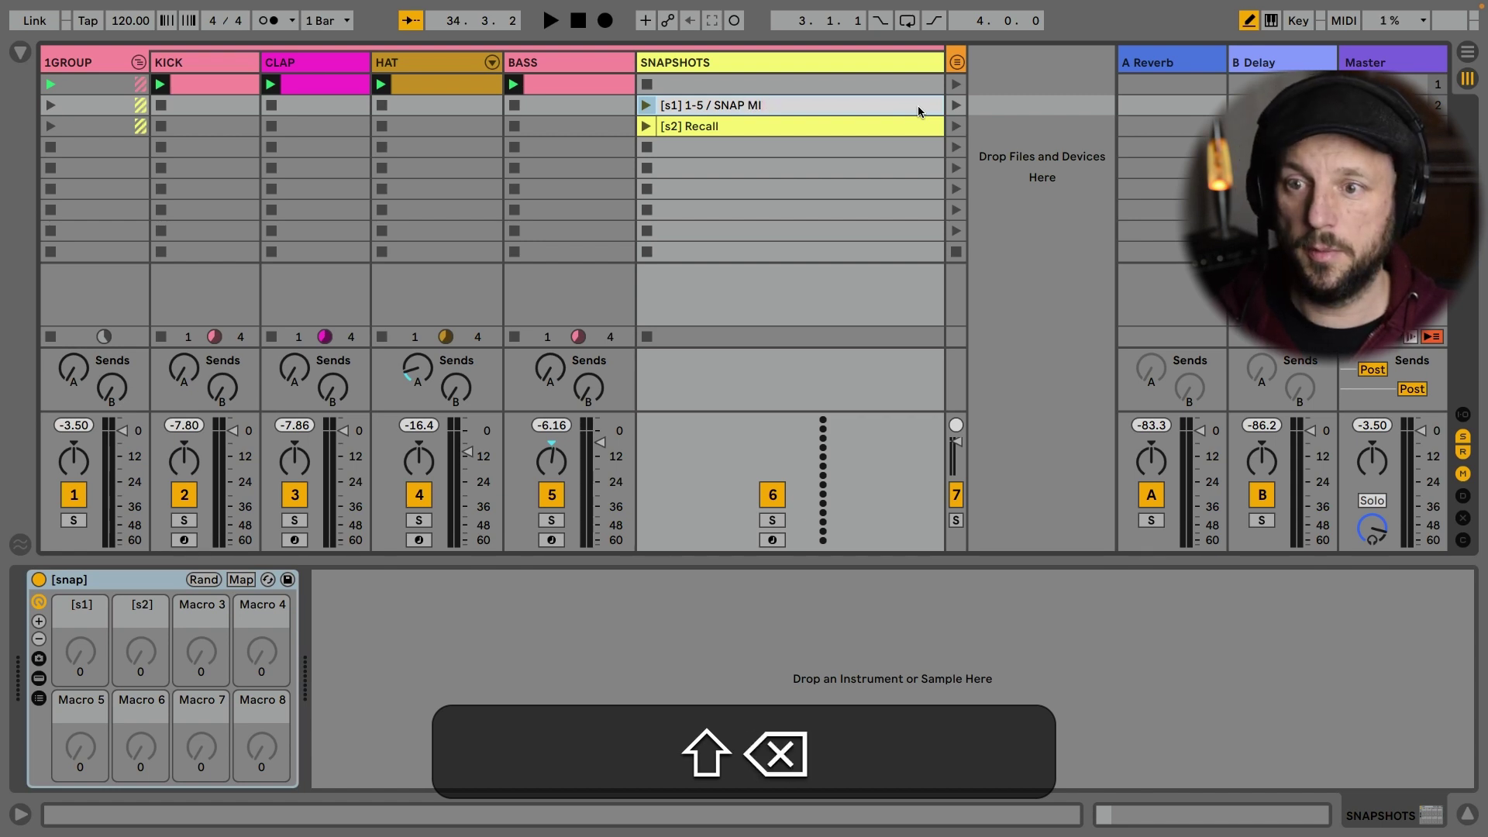
type("X DE")
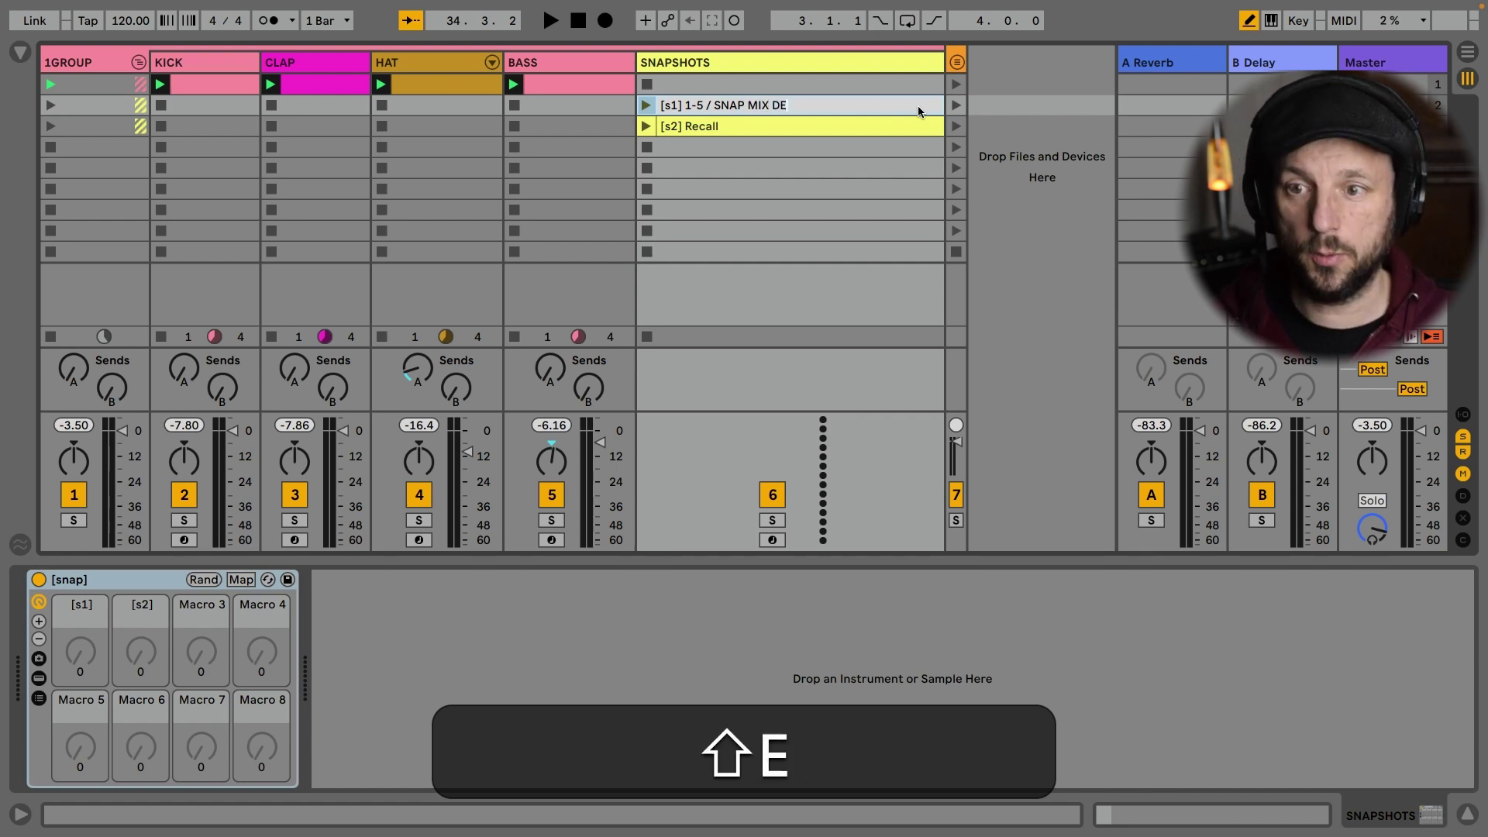
type("V(")
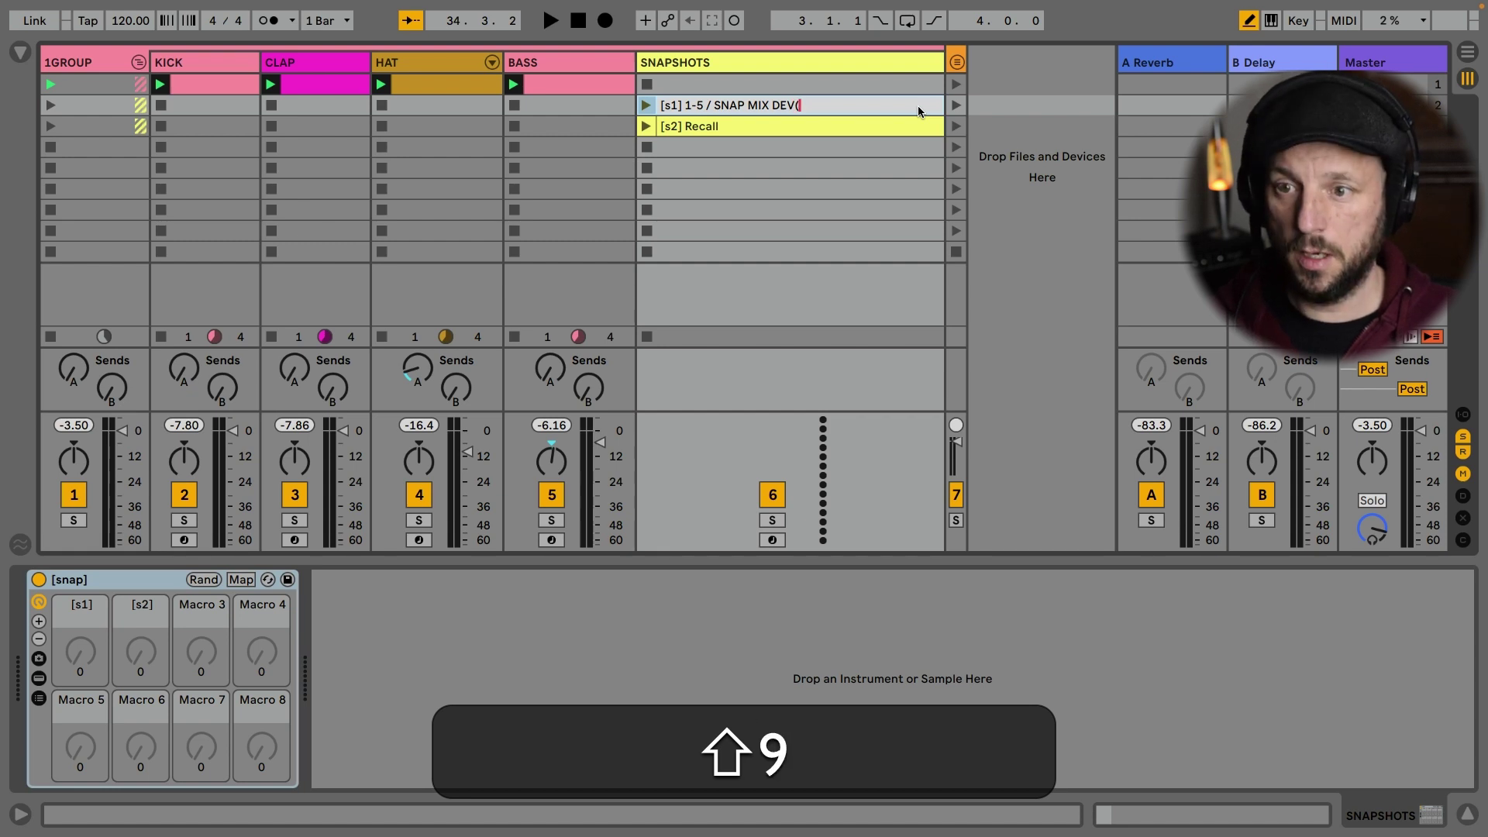
type("ALL(")
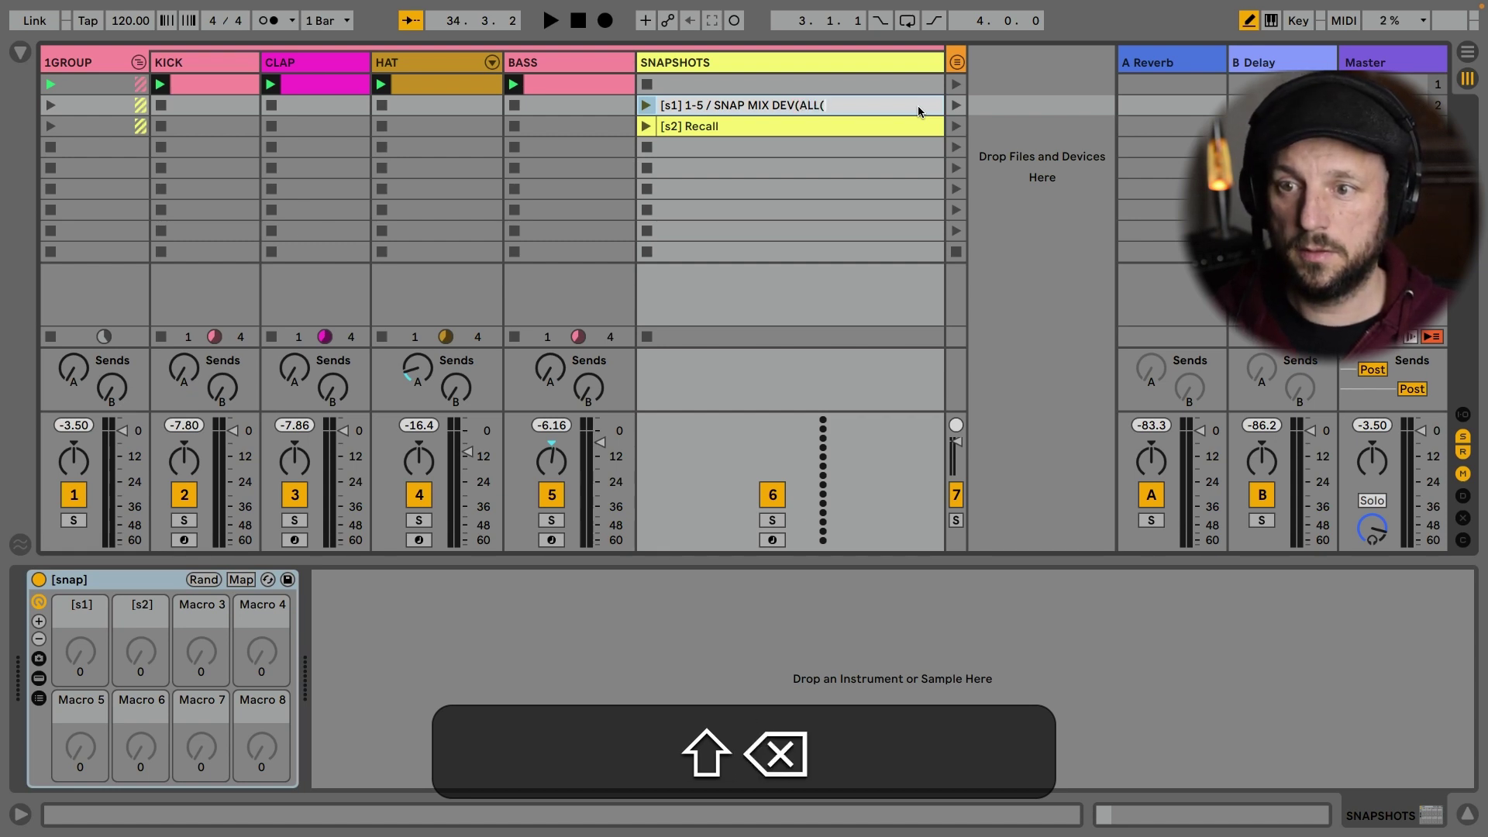
key("BackSpace")
type(")")
key("Return")
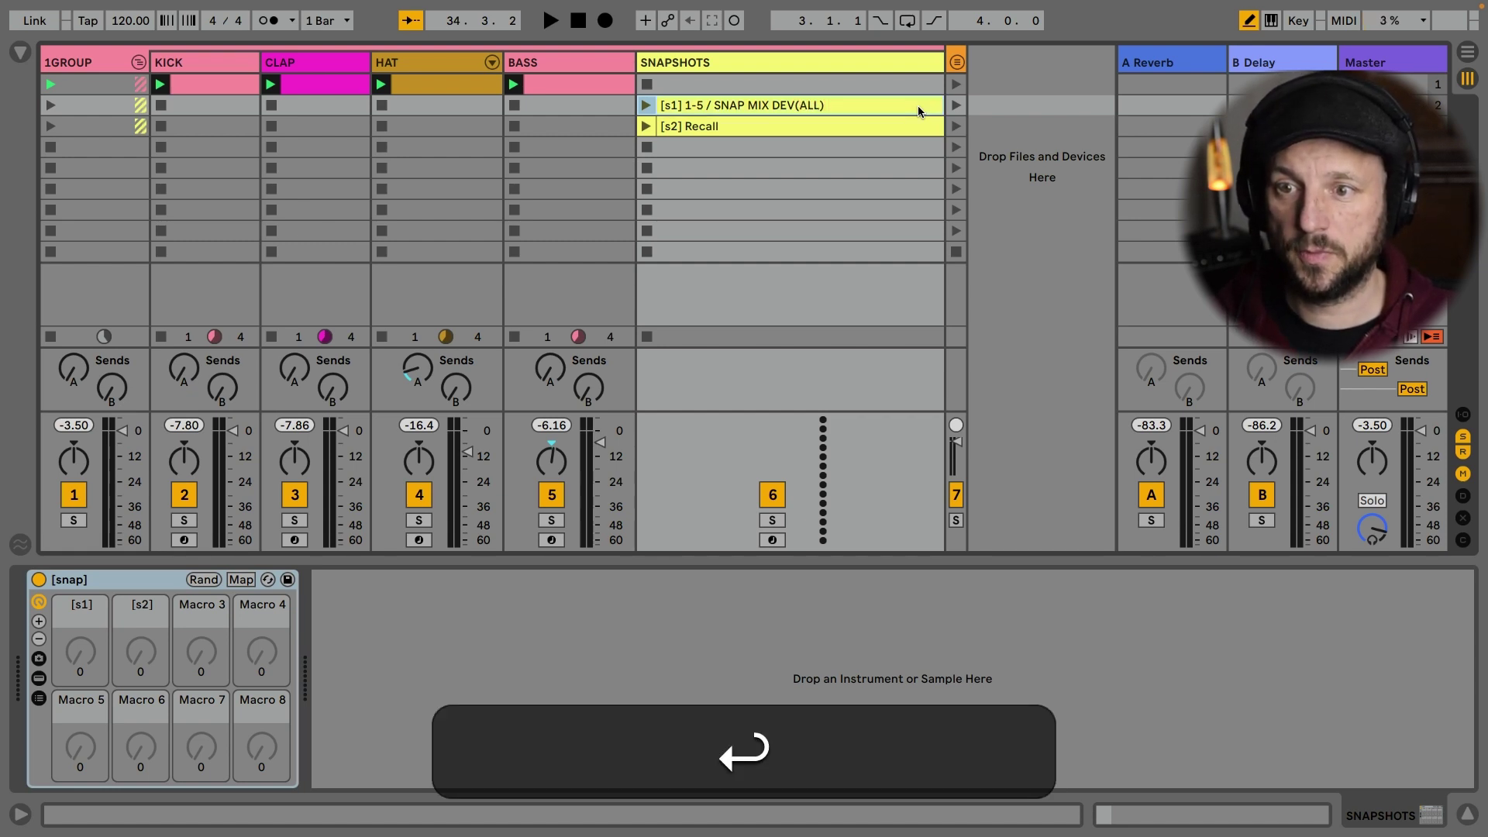
Copy the action text "1-5 / SNAP MIX DEV(ALL)" from the [s1] clip's name.
key("super+r")
key("alt+shift+super+Right")
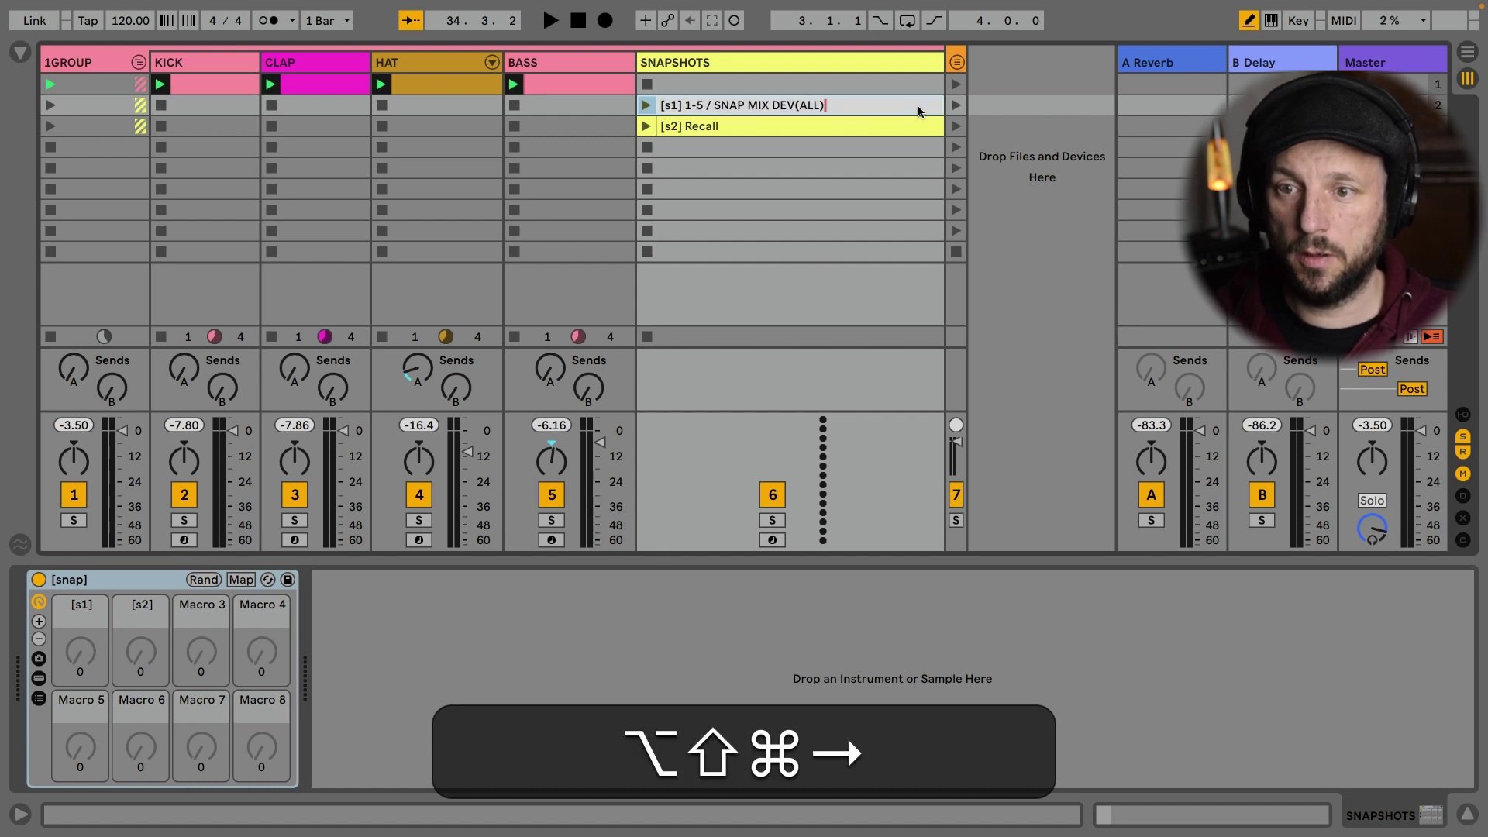
key("alt+shift+Left")
key("alt+shift+Left")
key("alt+shift+Left")
key("alt+shift+Left")
key("alt+shift+Left")
key("super+c")
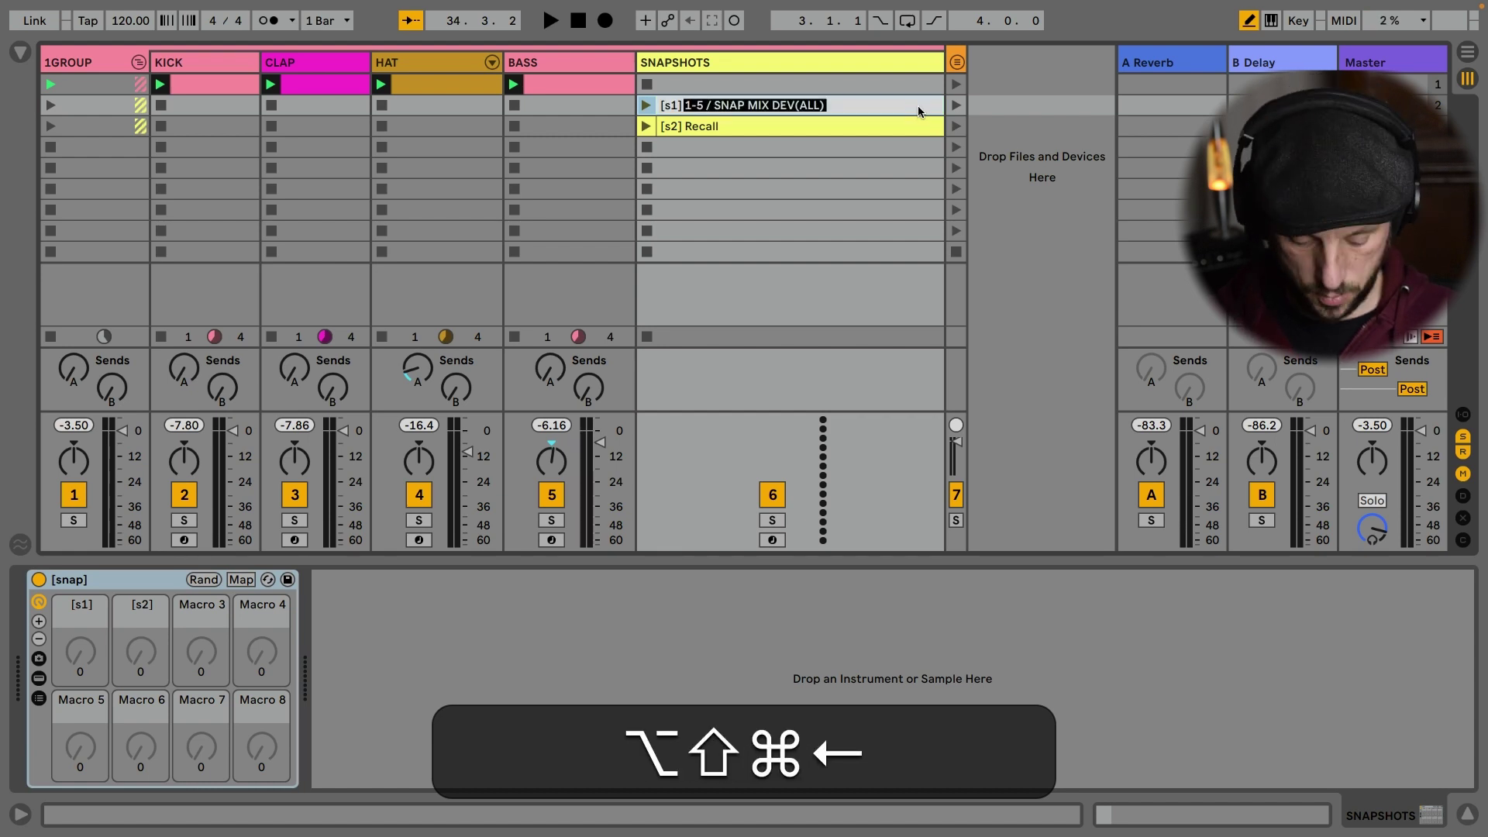
Replace Recall in the [s2] clip's name with the copied action "1-5 / SNAP MIX DEV(ALL)".
key("super+Return")
key("Down")
key("super+r")
key("super+Right")
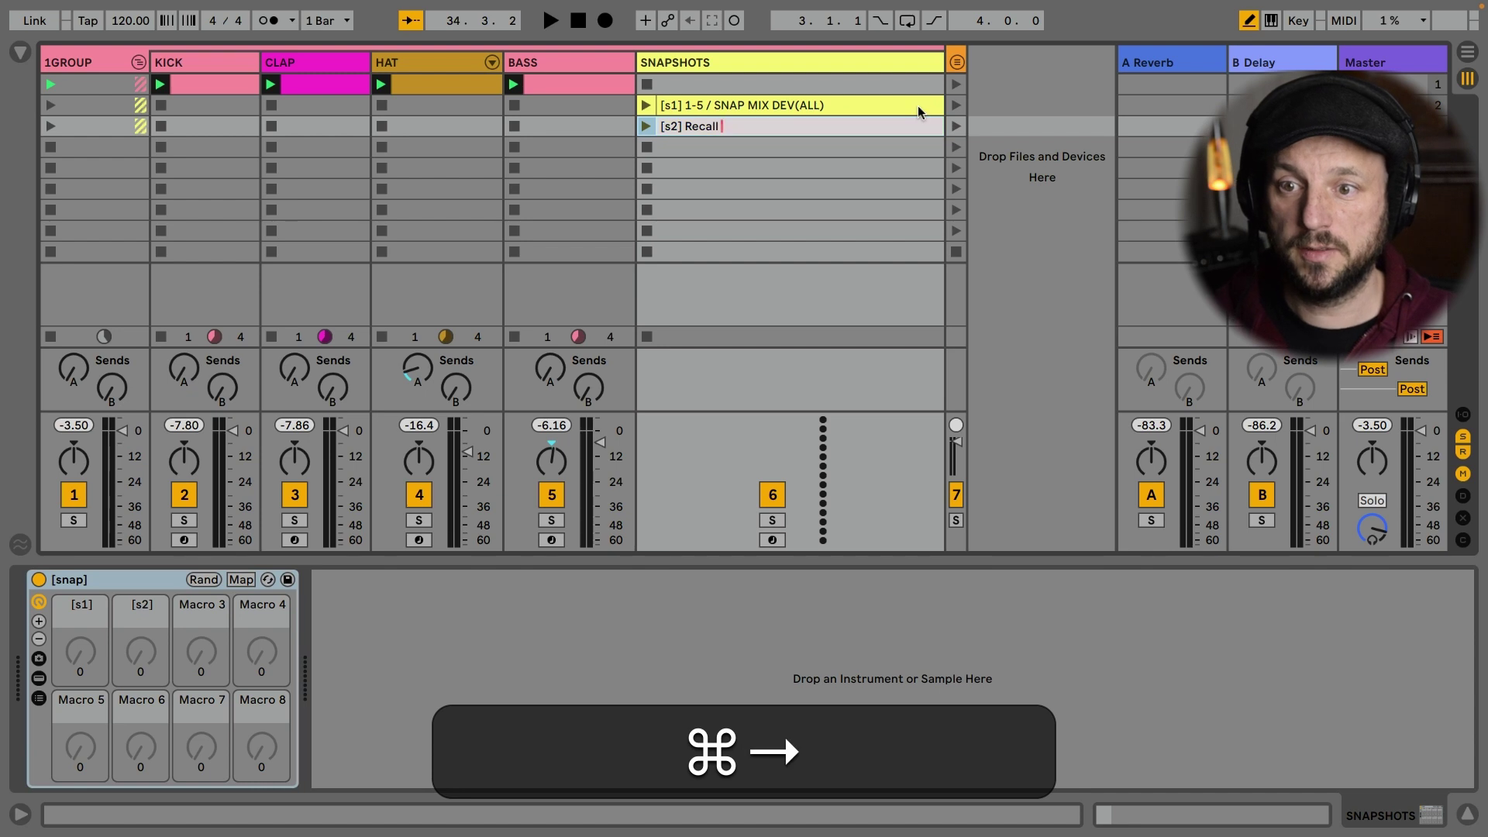
key("alt+BackSpace")
key("BackSpace")
key("BackSpace")
key("BackSpace")
key("BackSpace")
key("BackSpace")
key("BackSpace")
key("super+v")
key("Up")
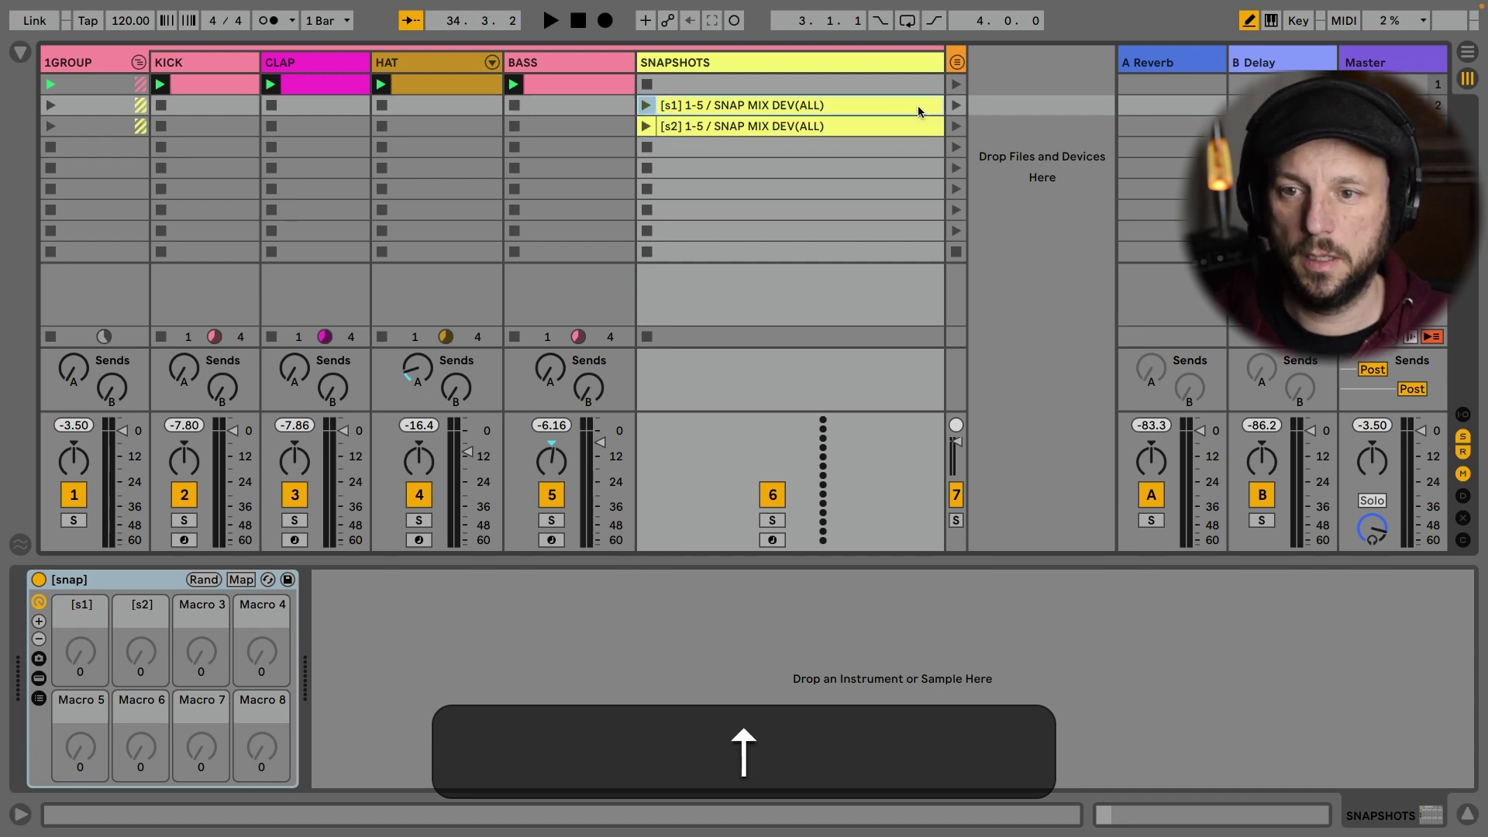
Start playback, set the Auto Filter on 1GROUP to about 227 Hz with 20% resonance, and lower the KICK volume slightly.
key("space")
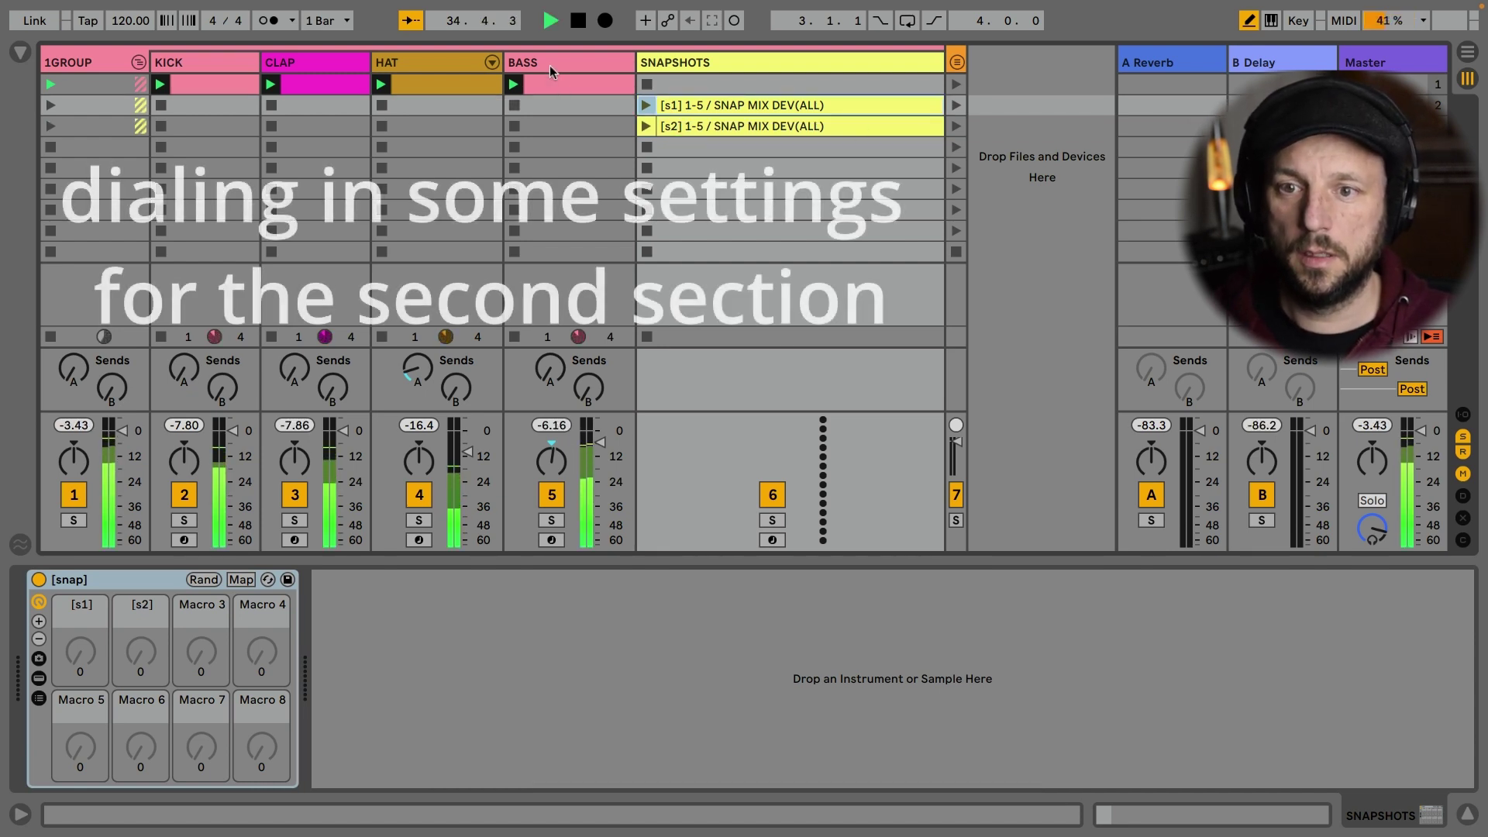
left_click(538, 68)
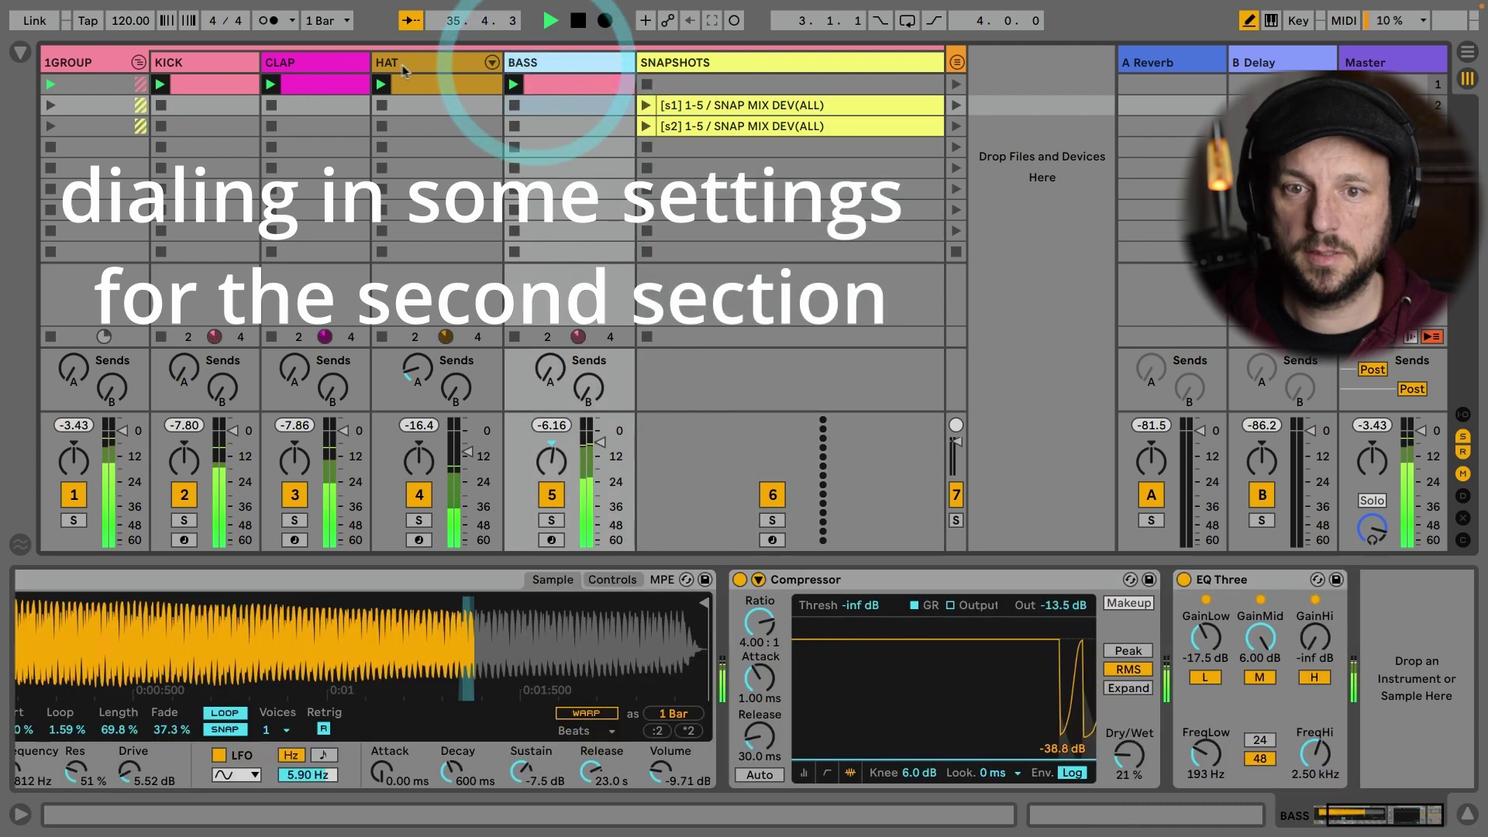
left_click(78, 63)
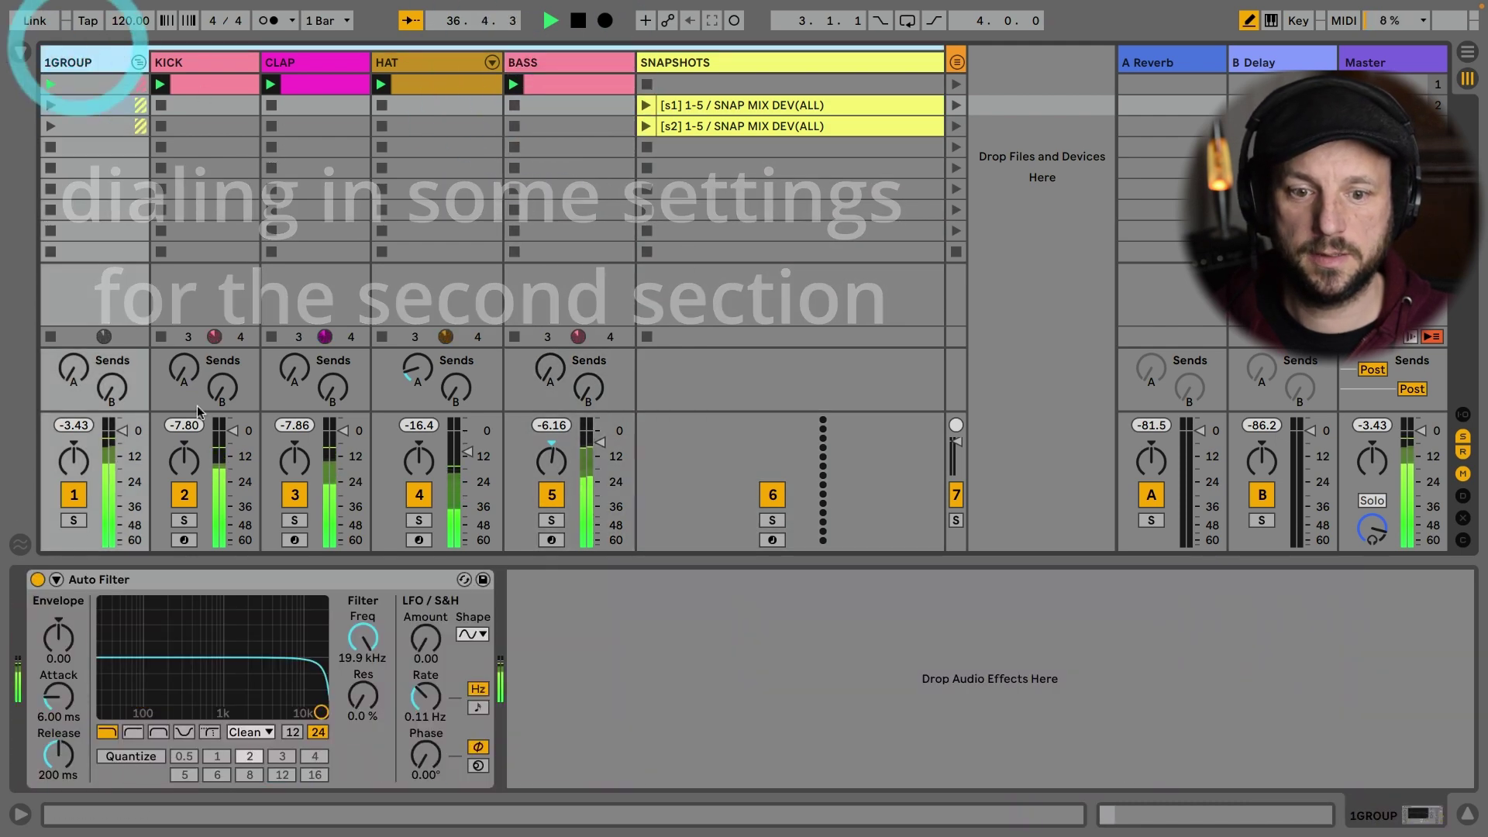
left_click_drag(332, 720, 177, 700)
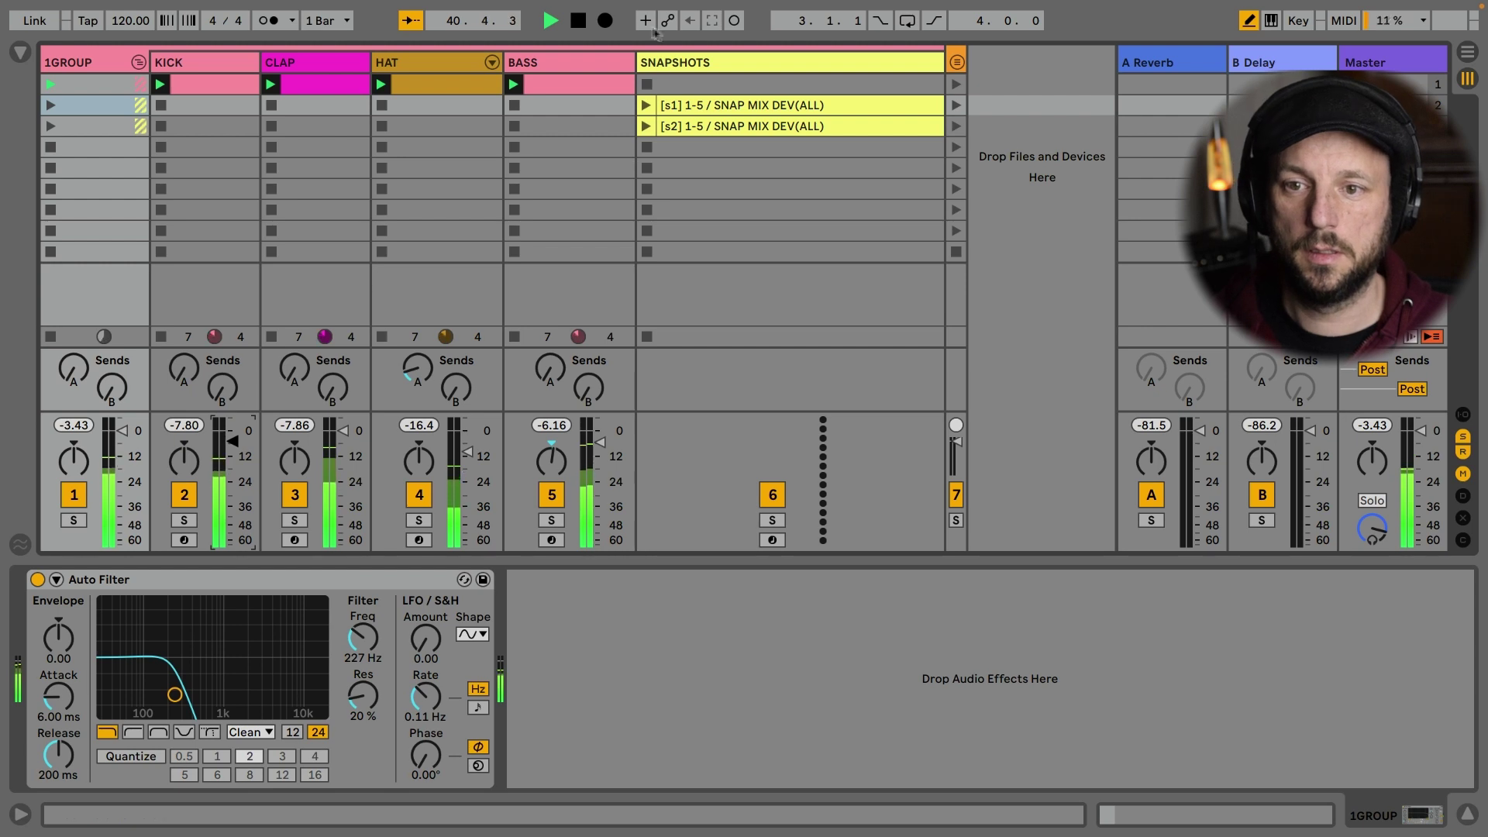
Set the BASS EQ Three to -inf dB lows, 2.51 dB mids and 6.00 dB highs, and the instrument's filter frequency to 1.78 kHz.
left_click(571, 64)
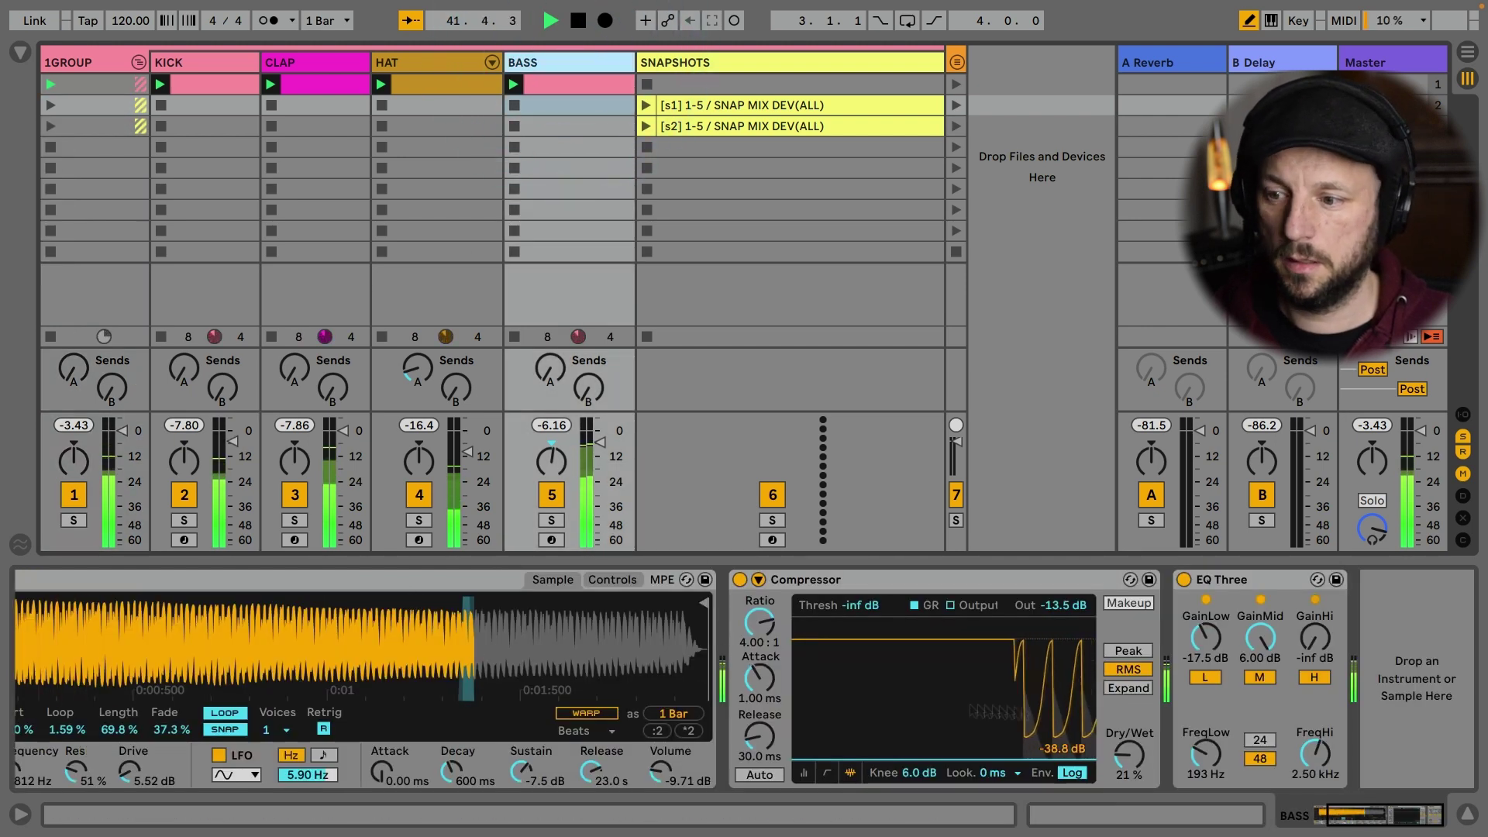
left_click_drag(1206, 638, 1205, 682)
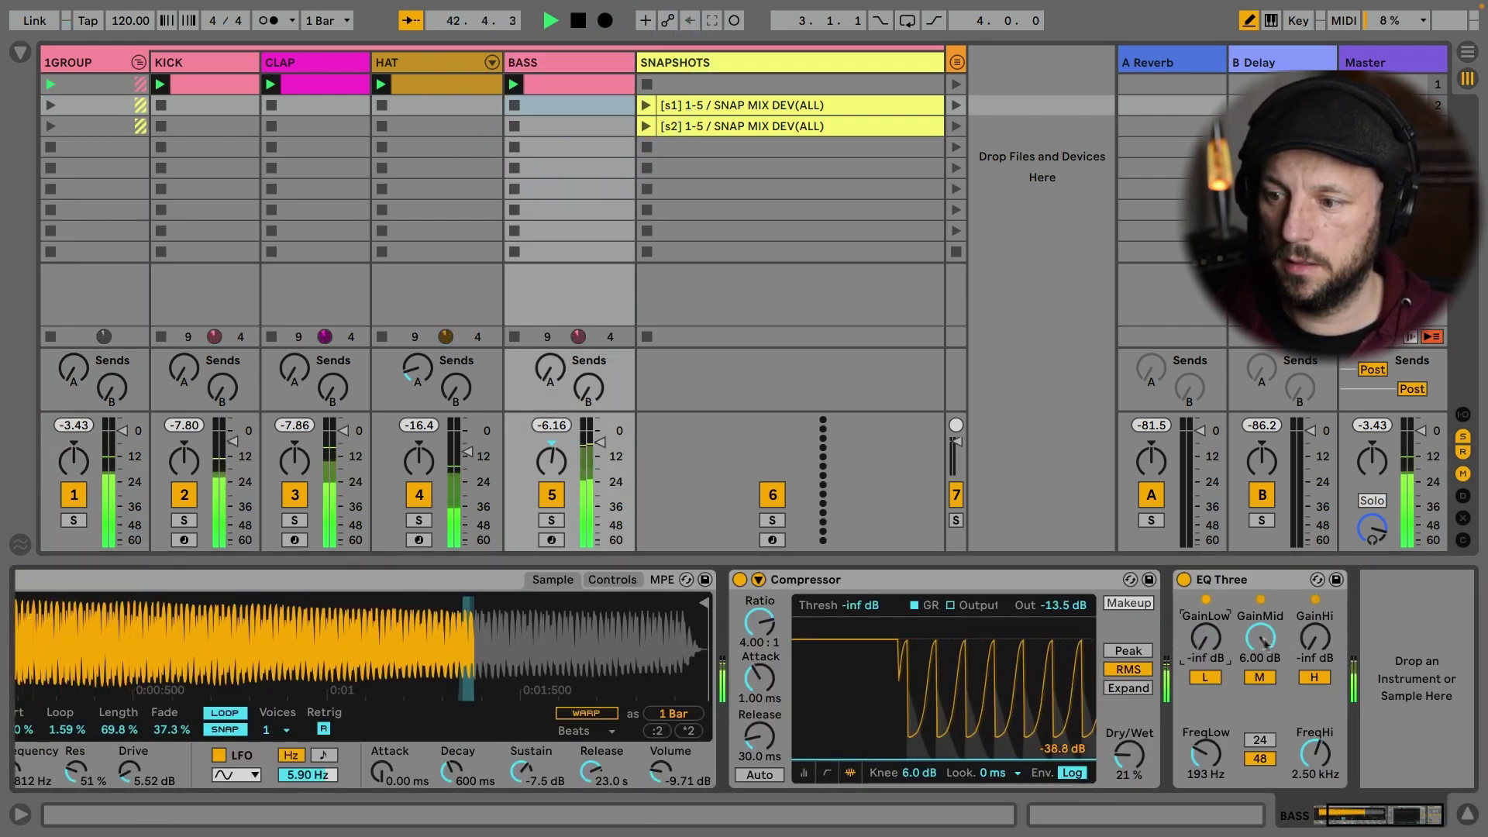
left_click_drag(1260, 637, 1315, 608)
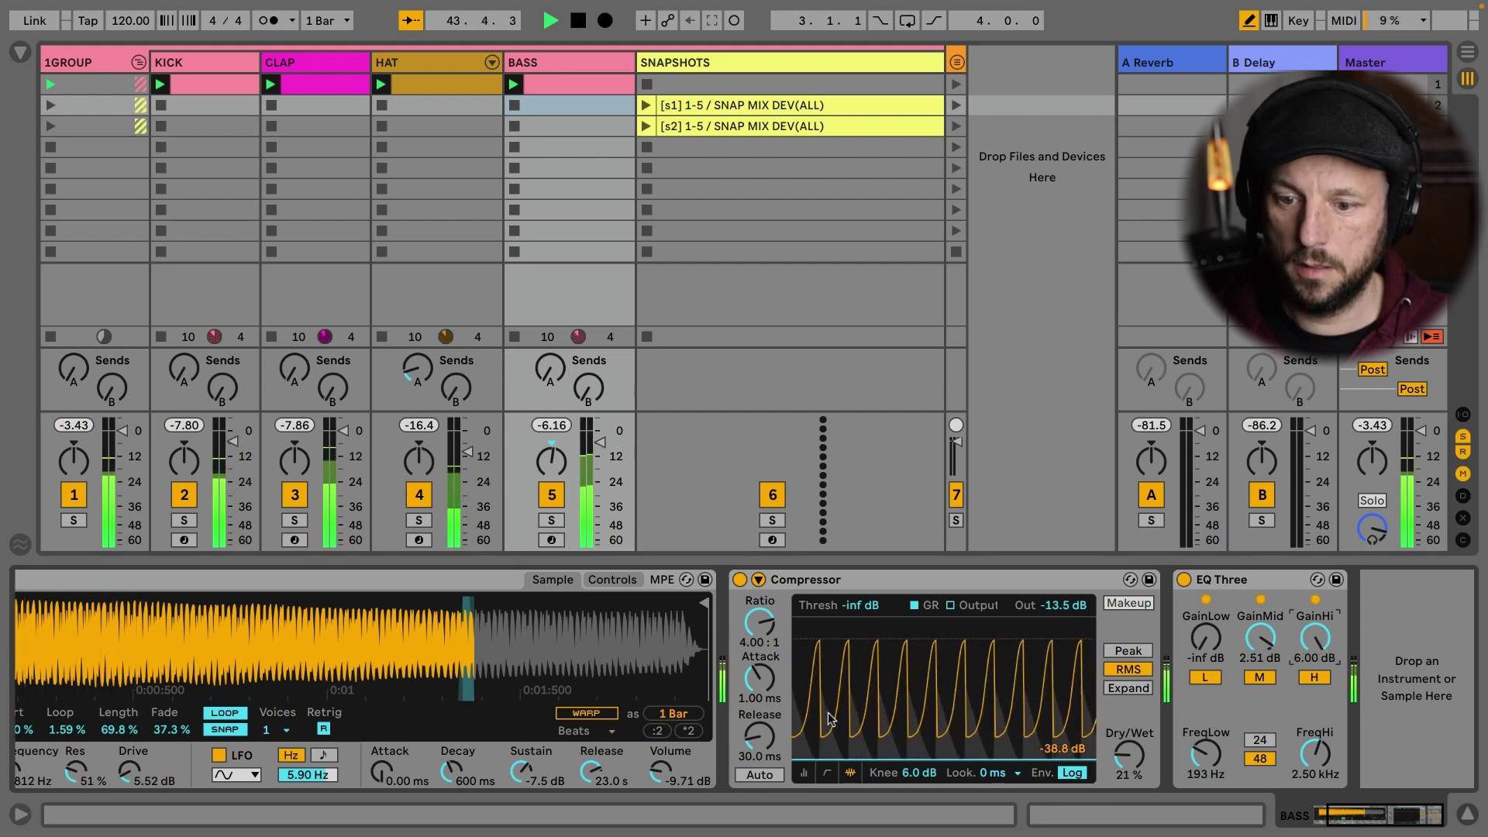
scroll(235, 745, "left", 3)
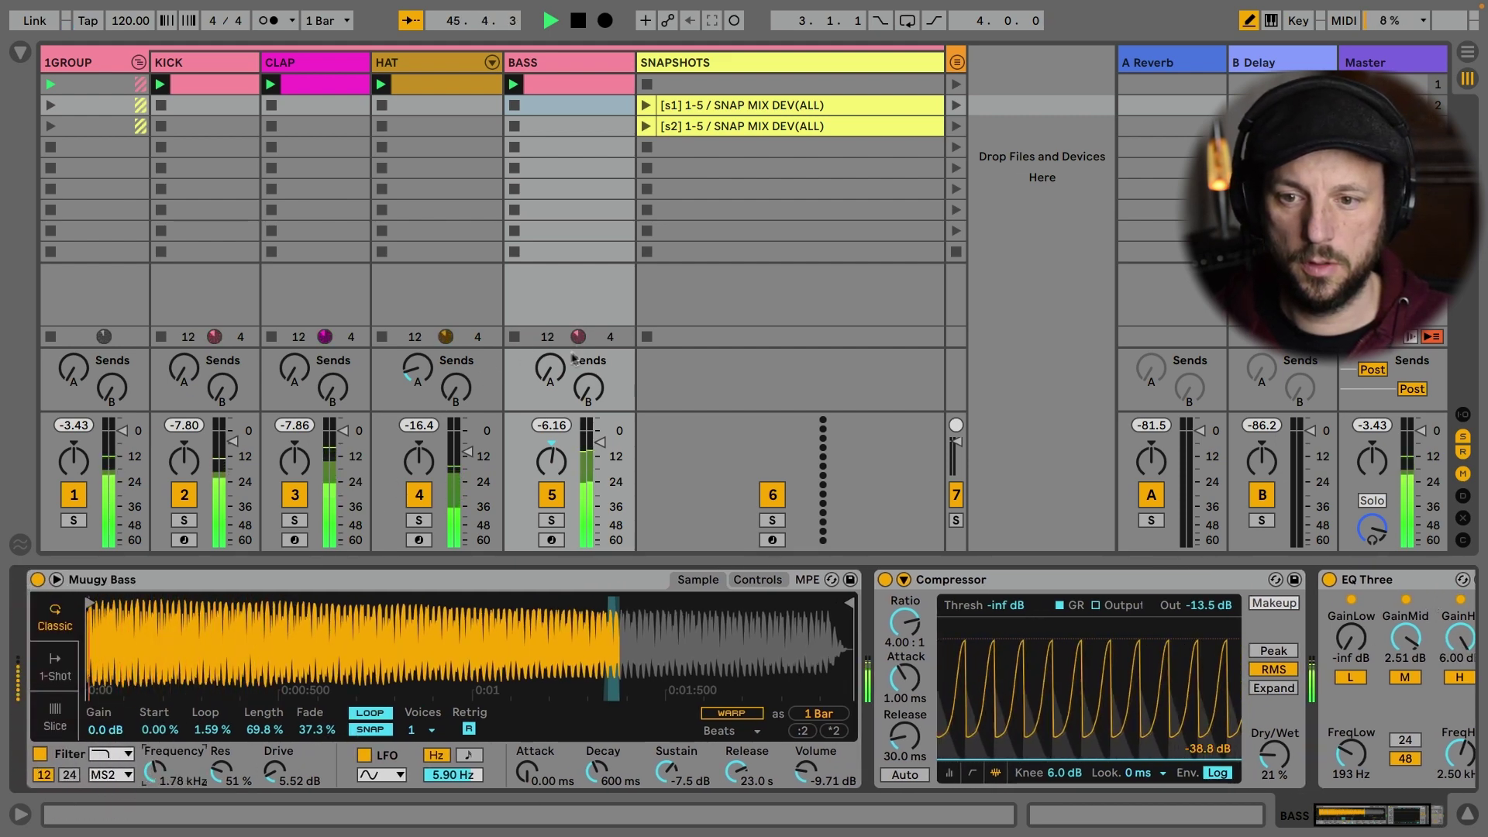
Raise the BASS track's Reverb send slightly and store tracks 1-5 as snapshot s2.
left_click_drag(550, 368, 550, 365)
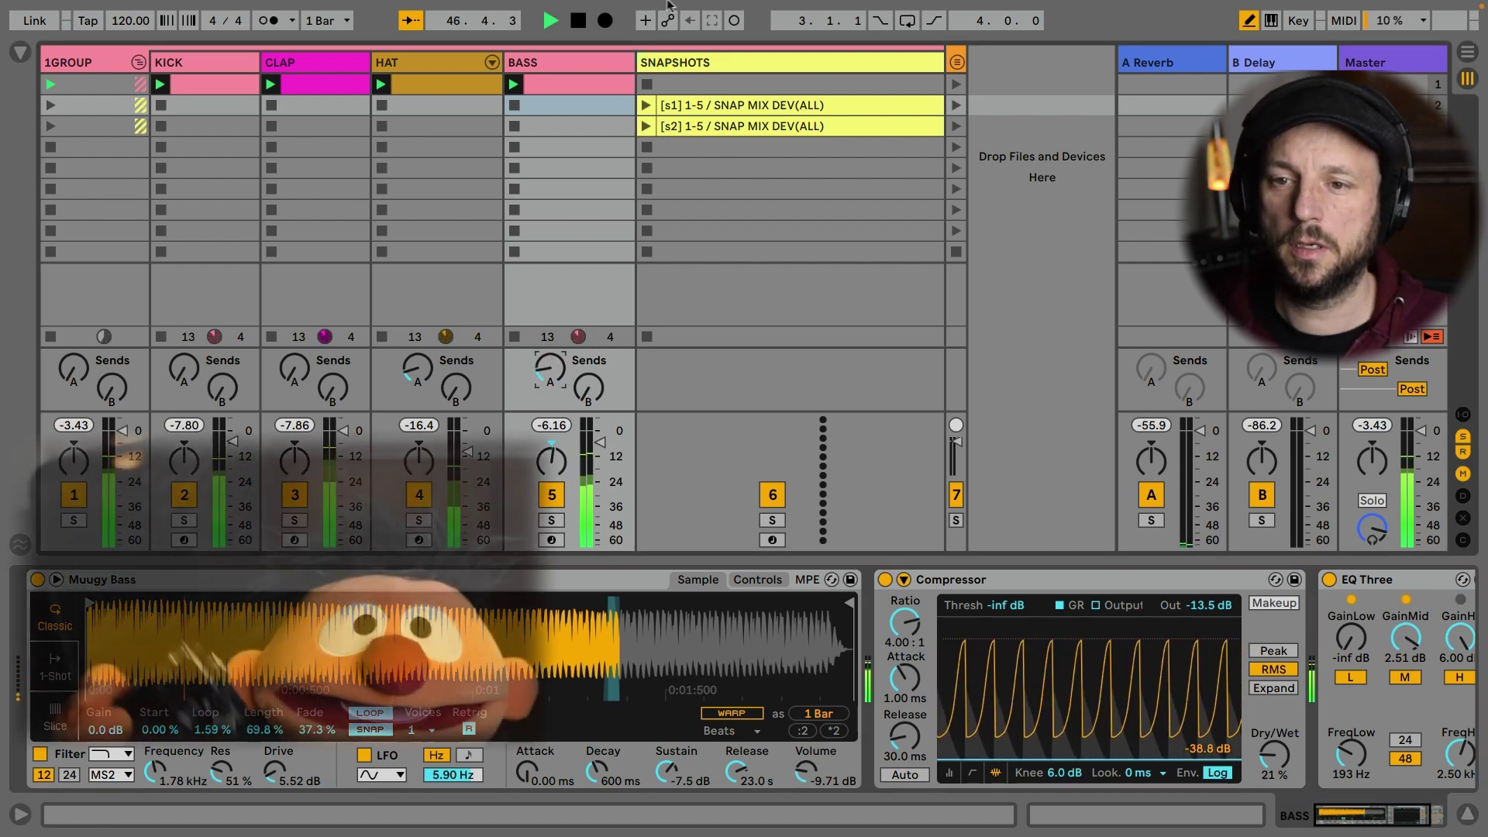
left_click(645, 127)
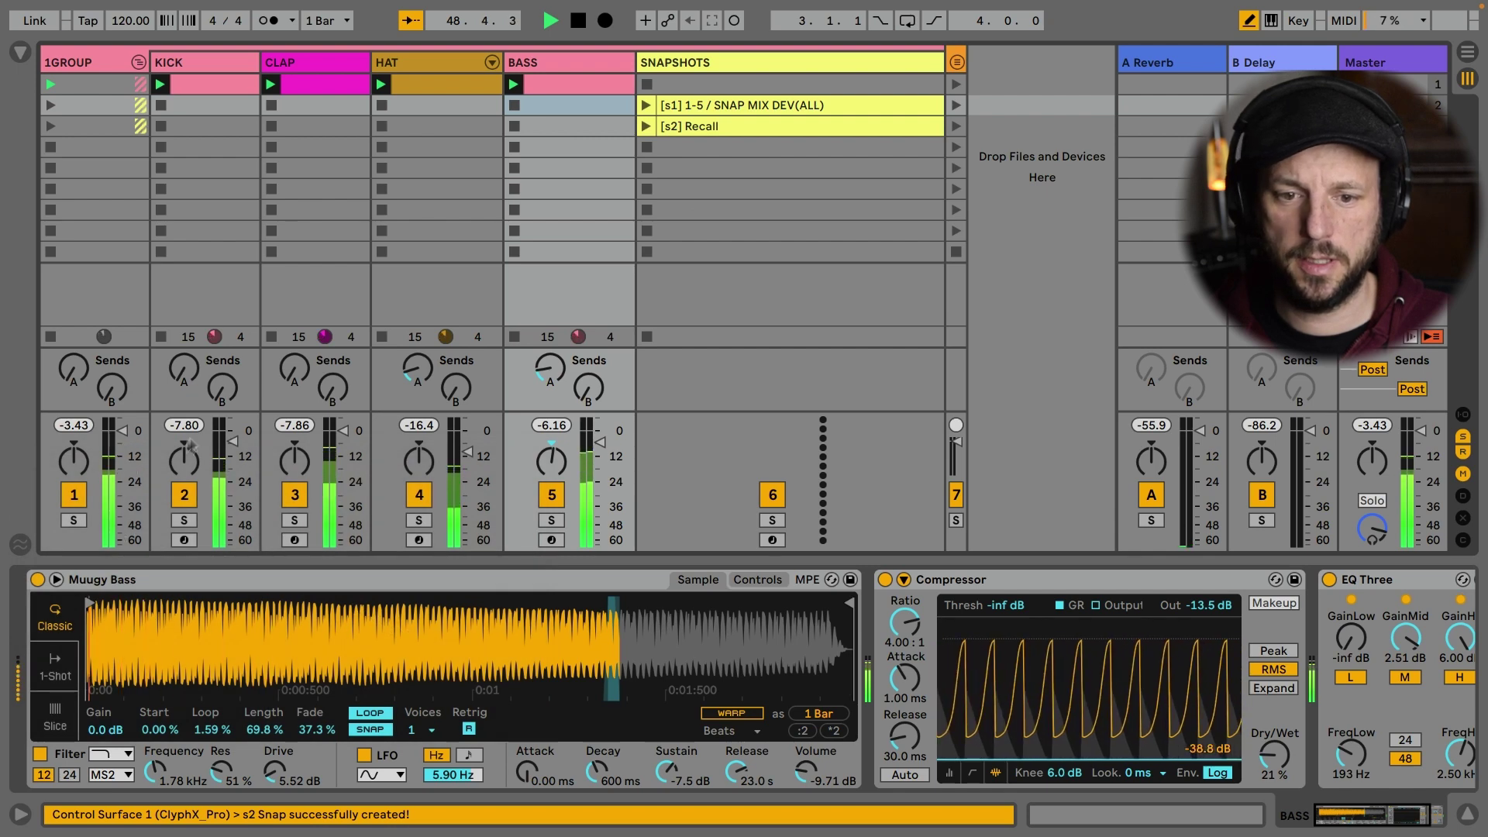
Recall the first snapshot by running the action "[s1] recall" from the ClyphX Pro popup window.
left_click(71, 65)
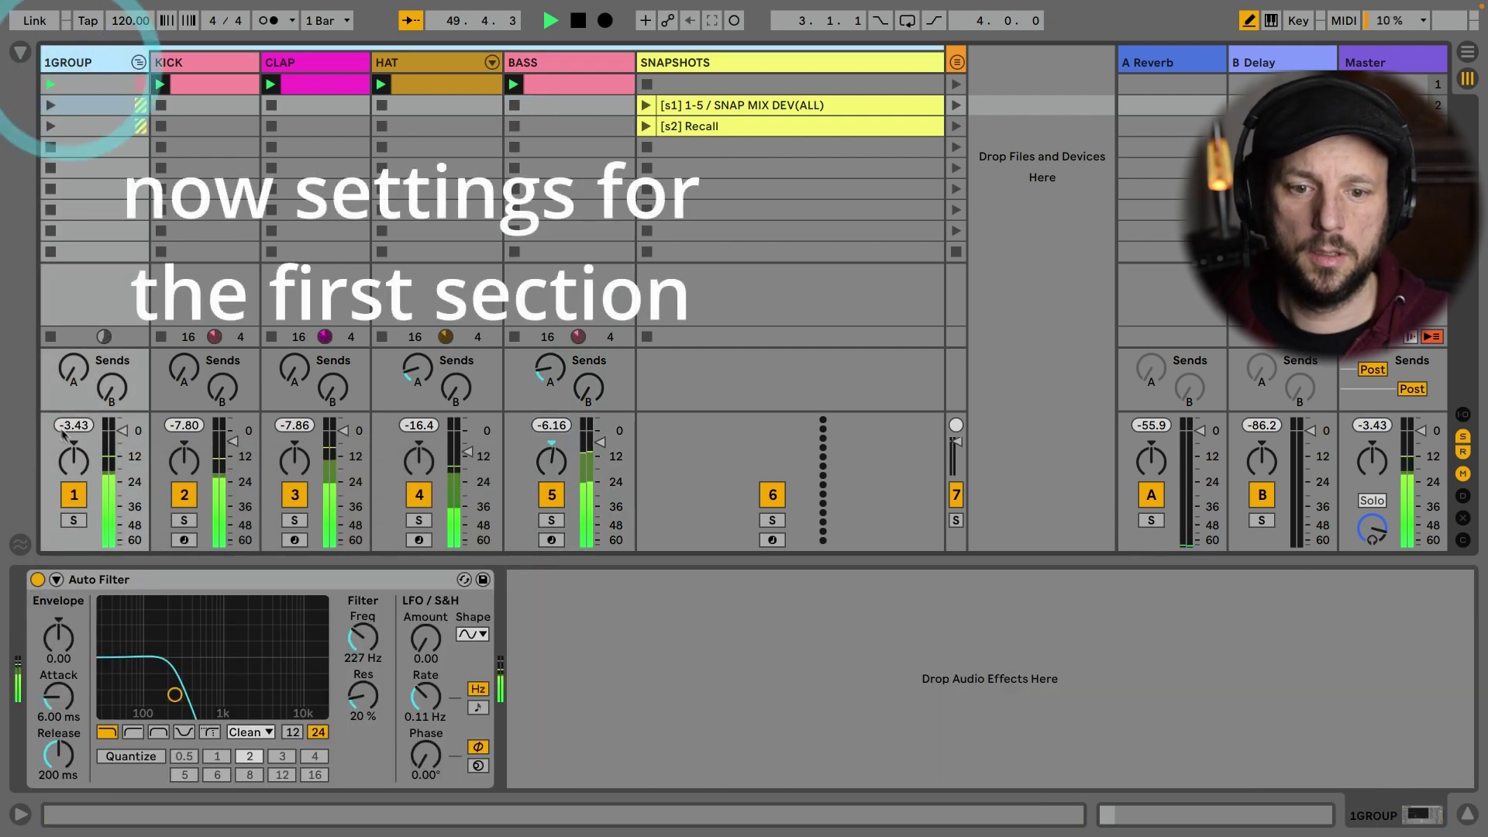
key("shift+x")
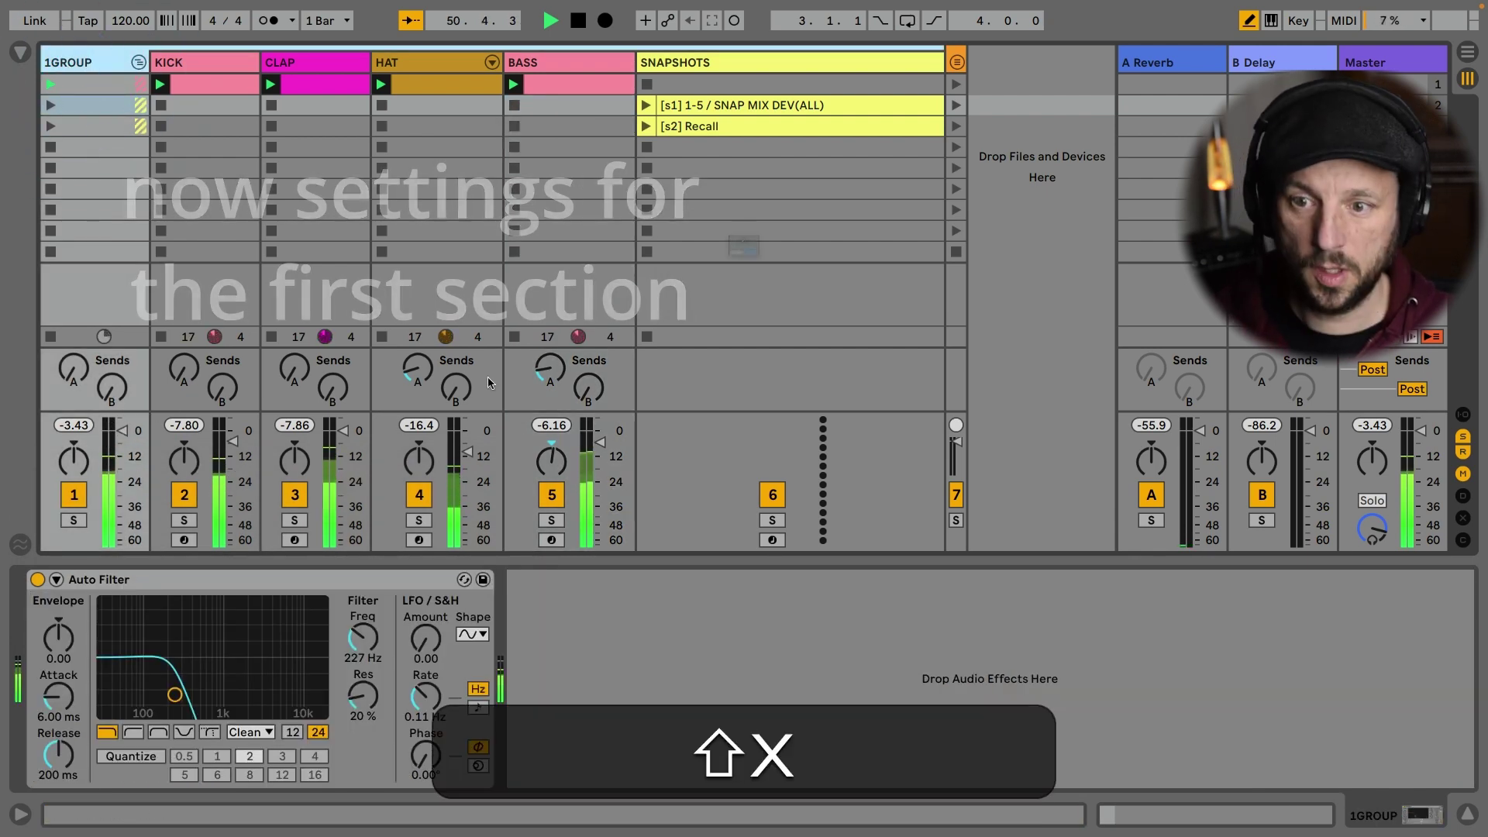
type("[s1] recall")
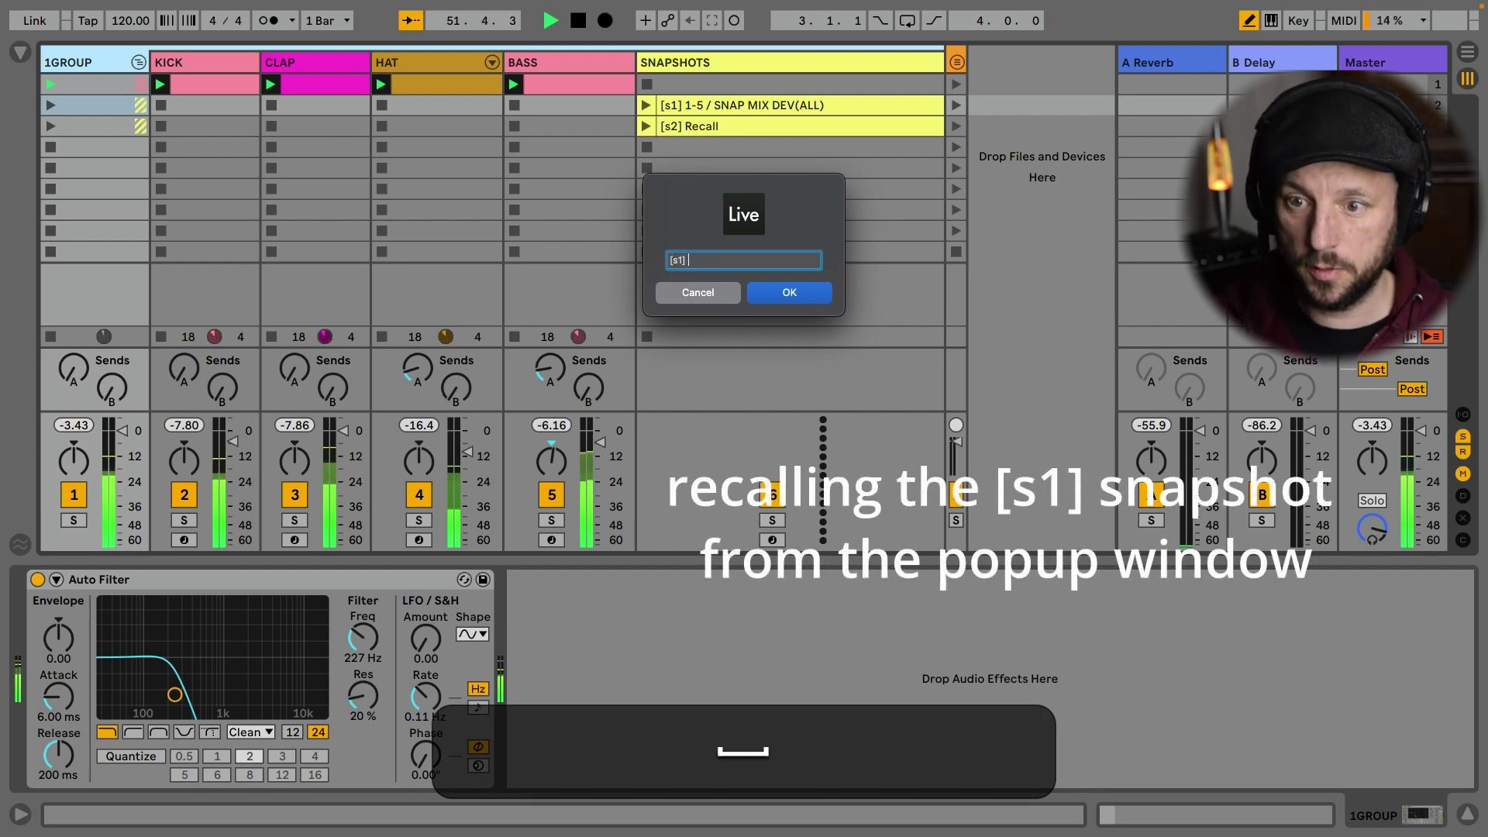
key("Return")
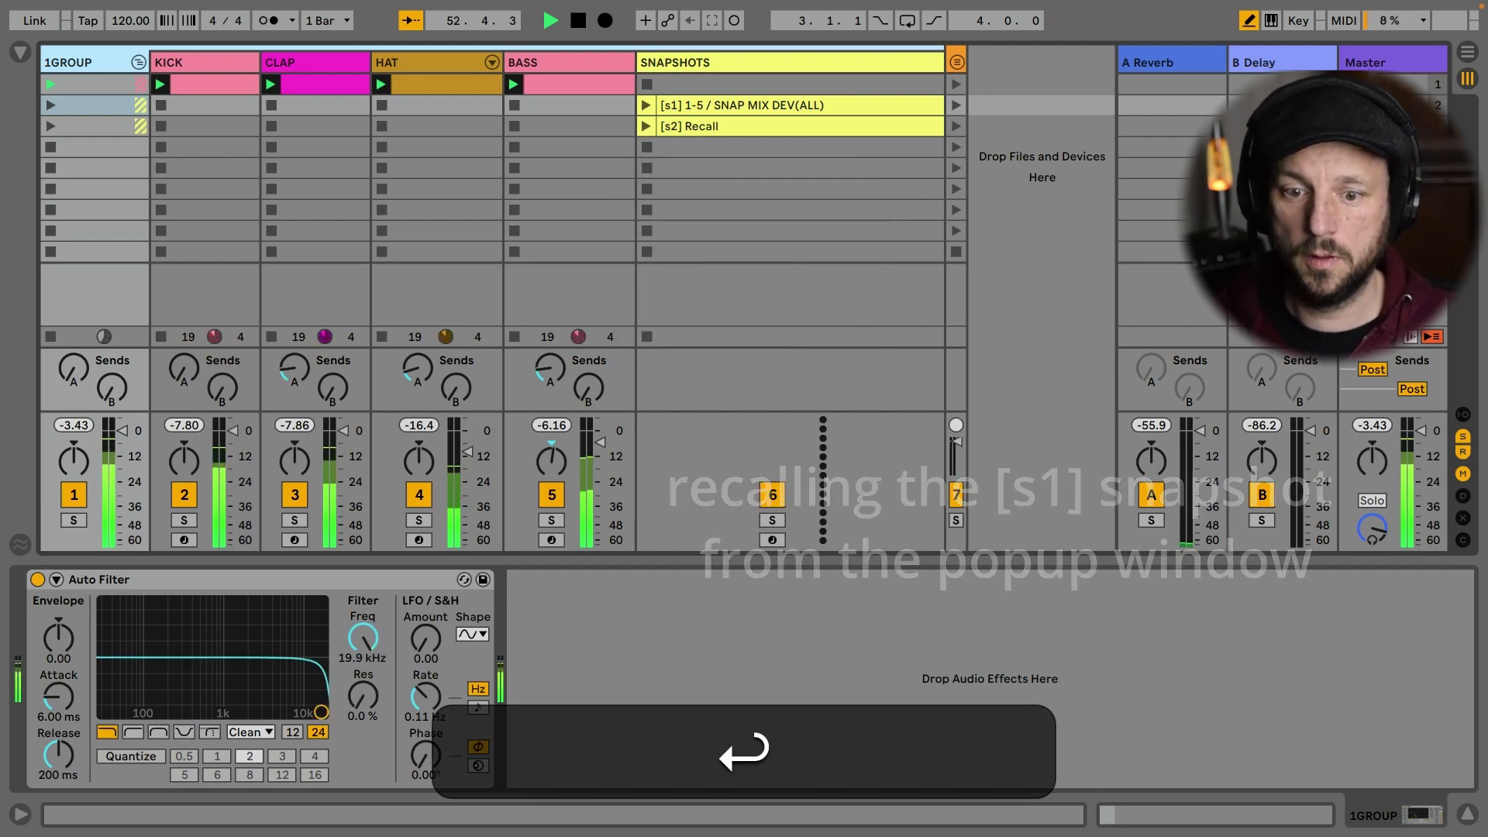
Set the BASS EQ to -1.30 dB lows, 1.87 dB mids and -0.98 dB highs, turn its Reverb send fully down, and store snapshot s1.
left_click(599, 68)
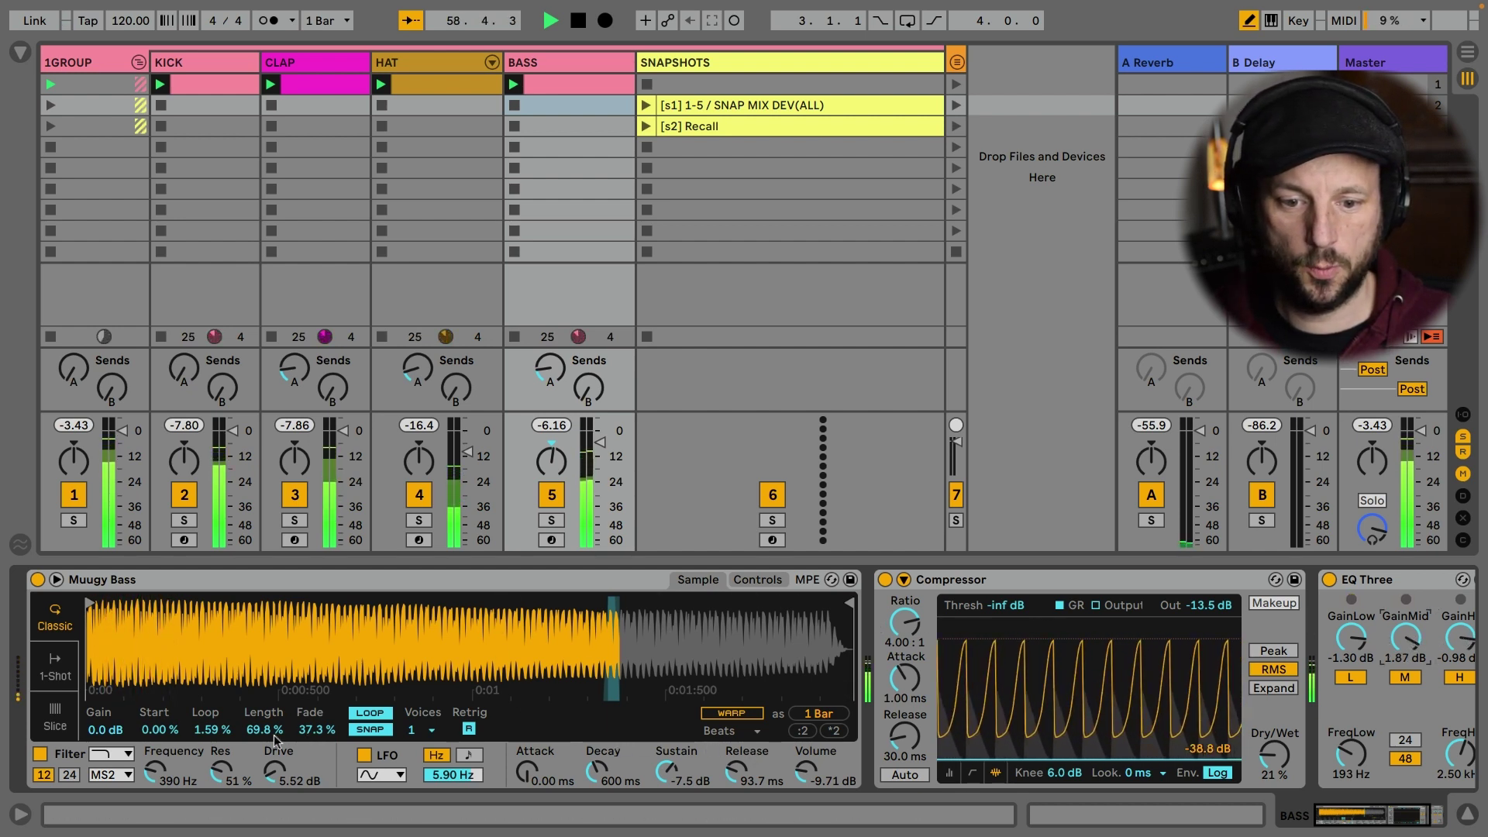
scroll(496, 732, "right", 3)
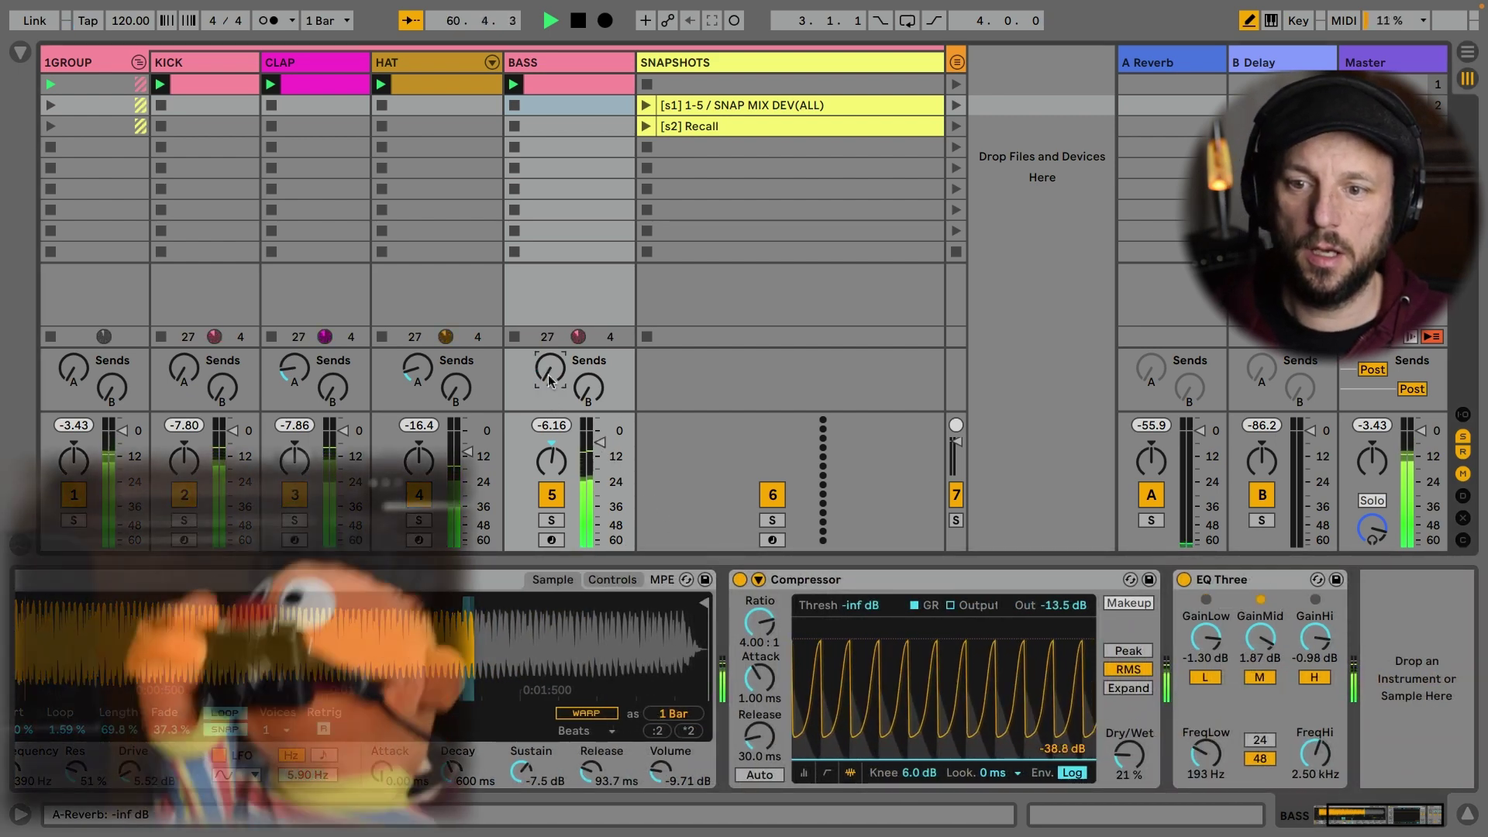
left_click(648, 106)
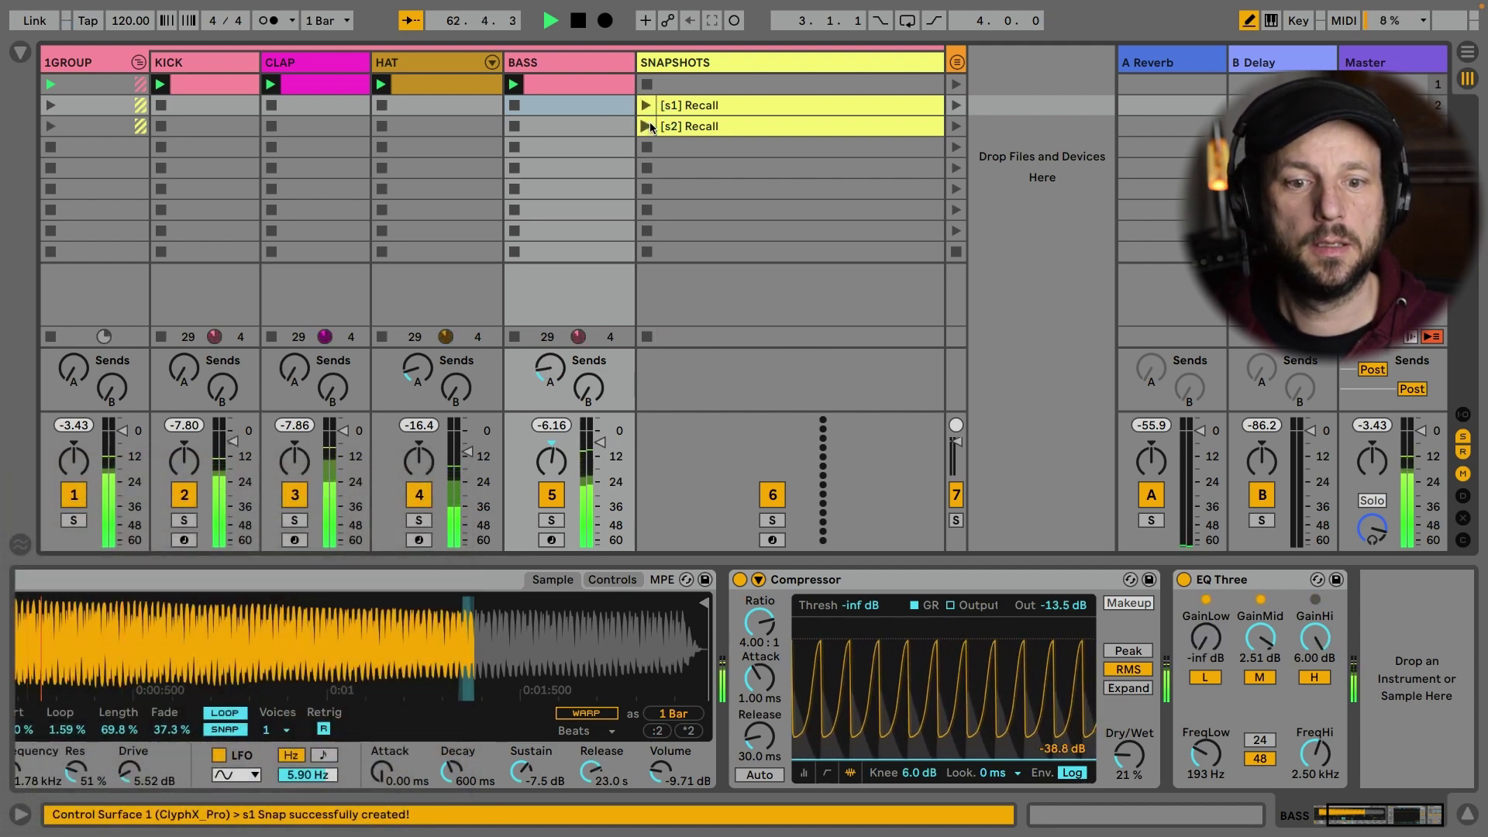
Launch the [s1] Recall clip on the SNAPSHOTS track to recall the first snapshot, and stop playback.
left_click(645, 112)
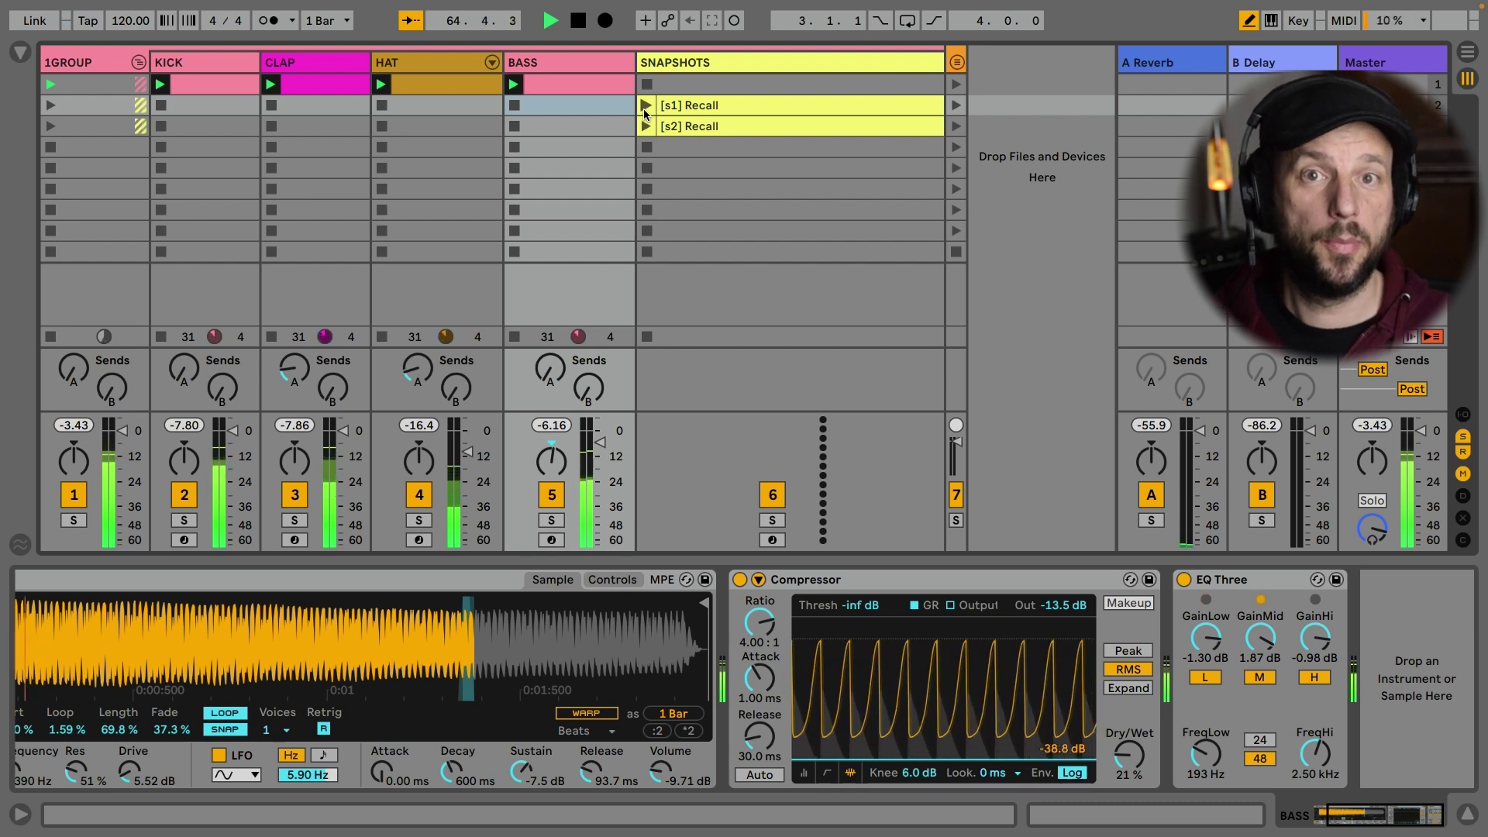
key("space")
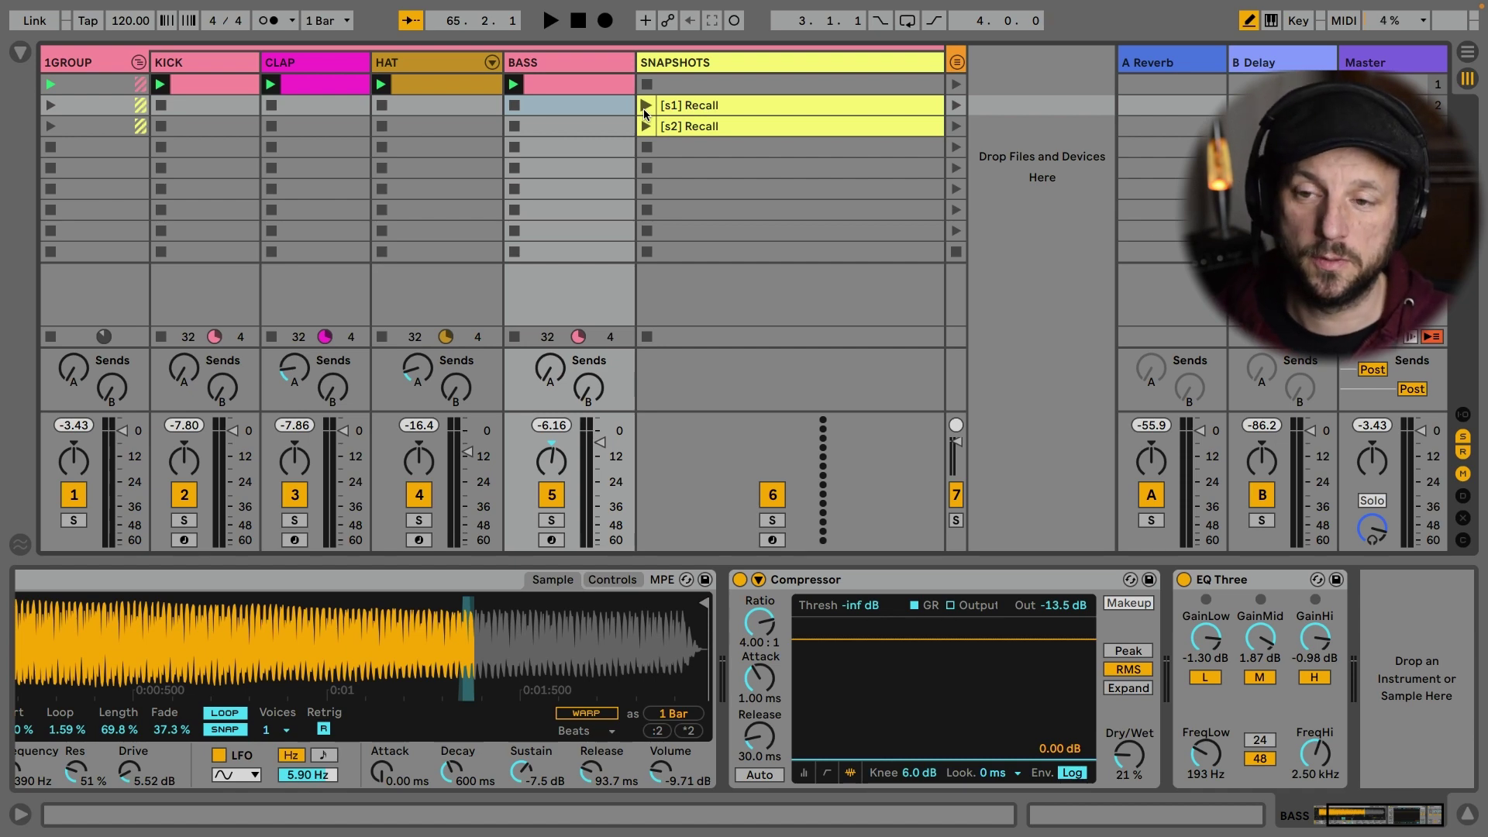
left_click(644, 107)
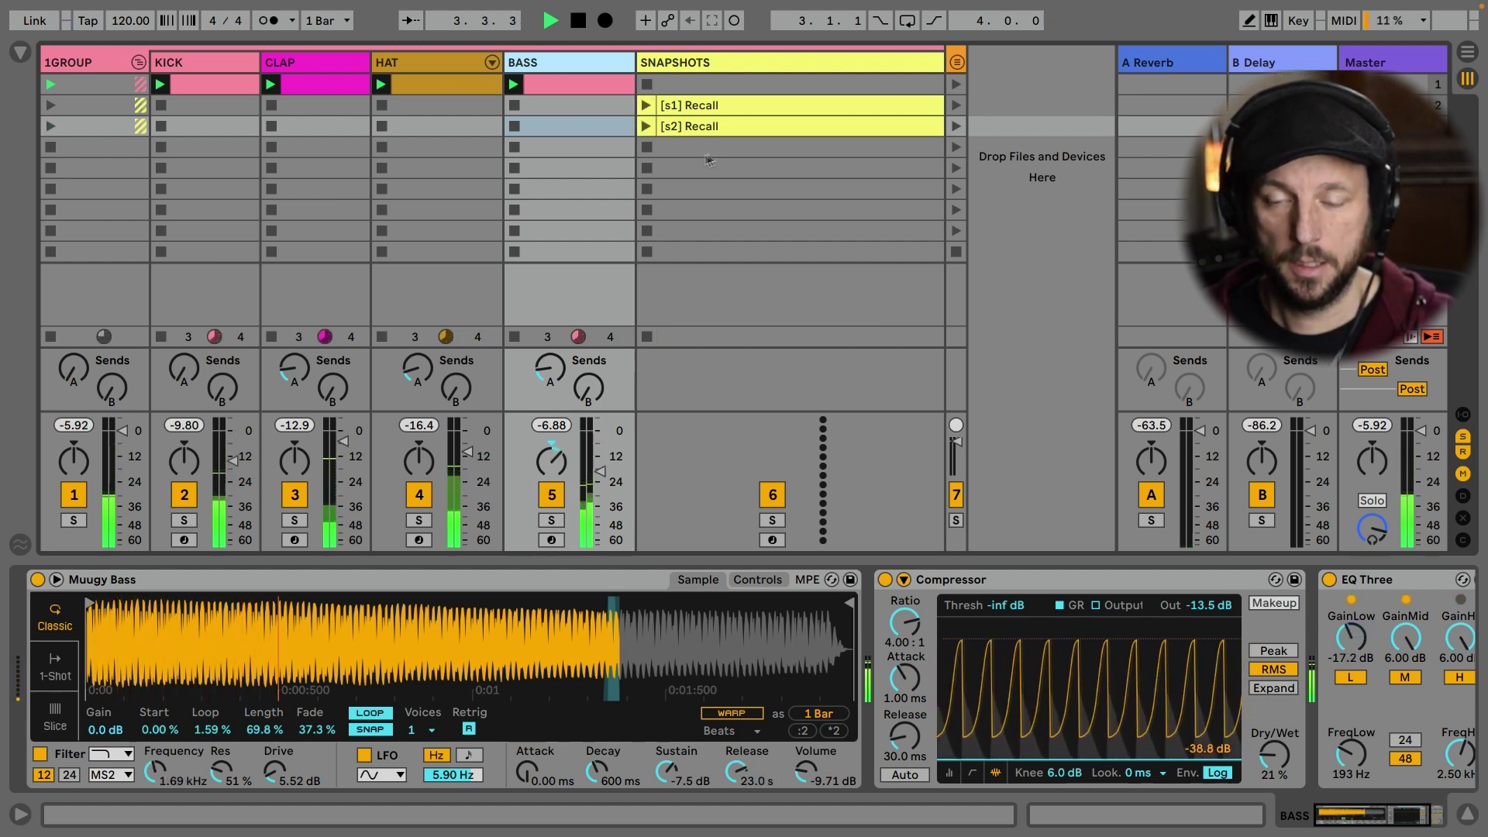
Rename the two SNAPSHOTS clips as "[s1] Recall ramp 40" and "[s2] Recall ramp 40".
left_click(737, 106)
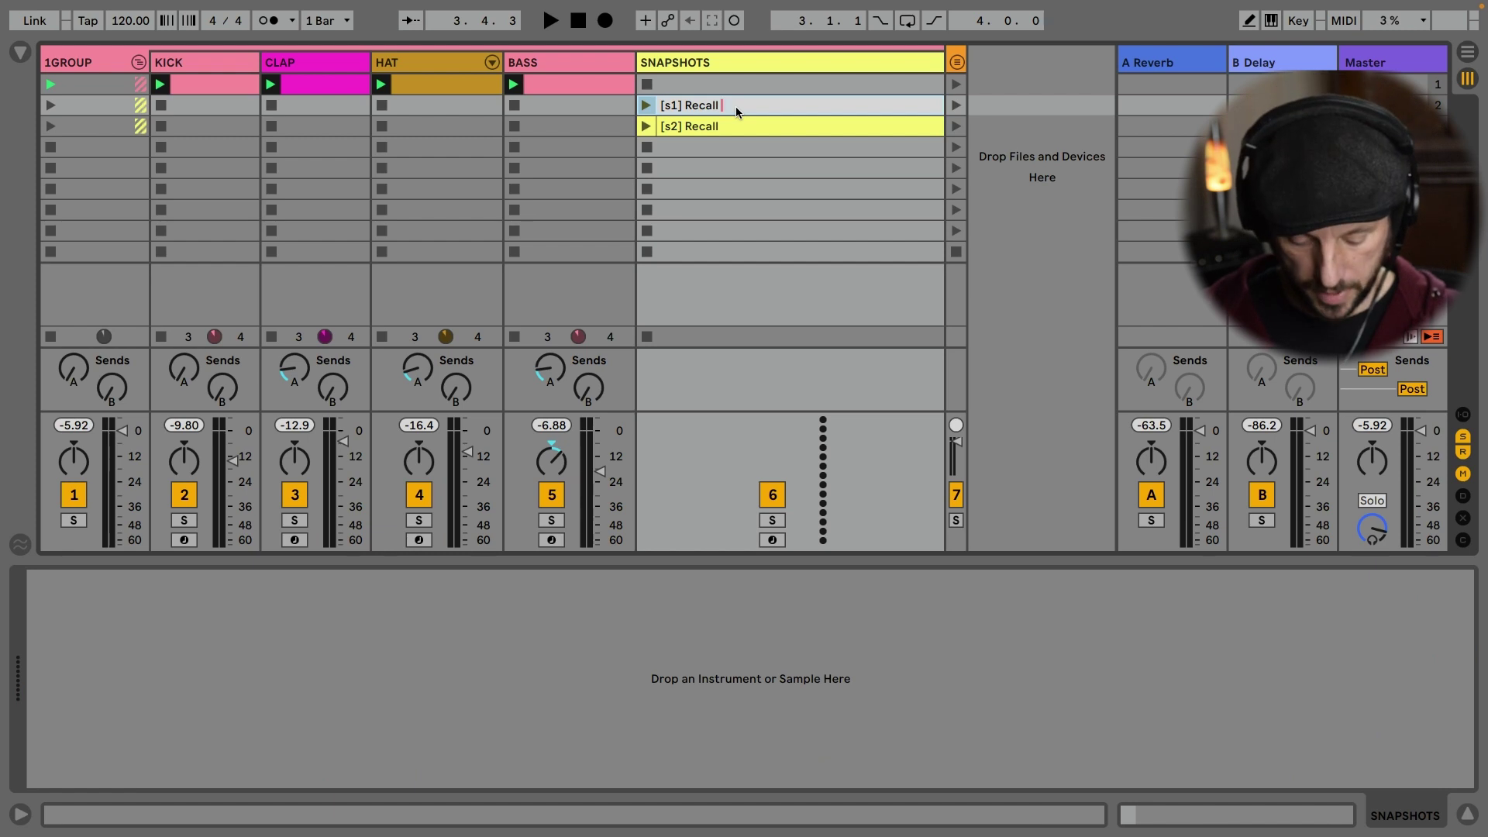
type("ramp 40")
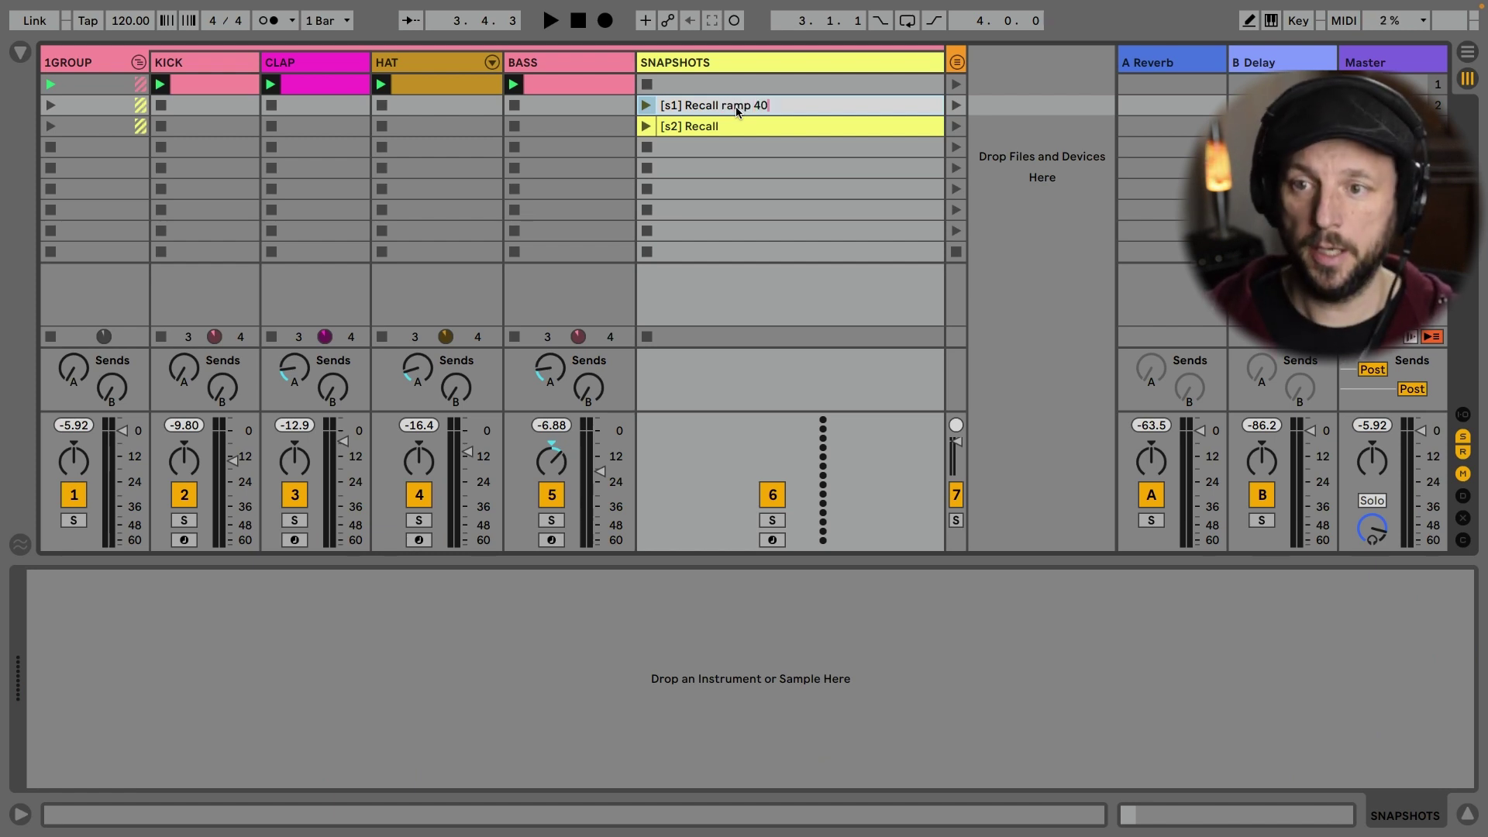
key("Return")
key("Down")
key("super+r")
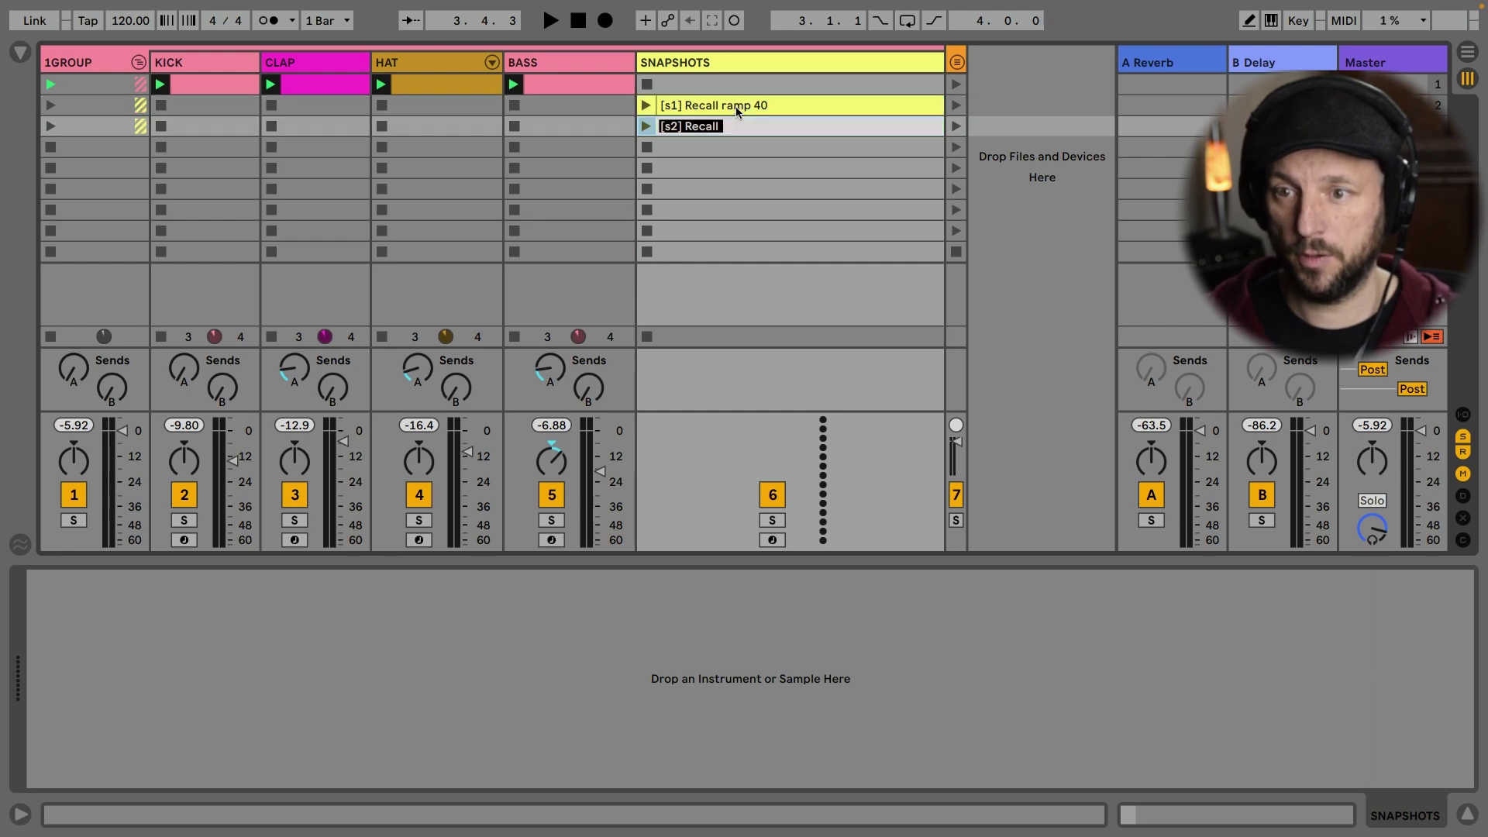
key("Right")
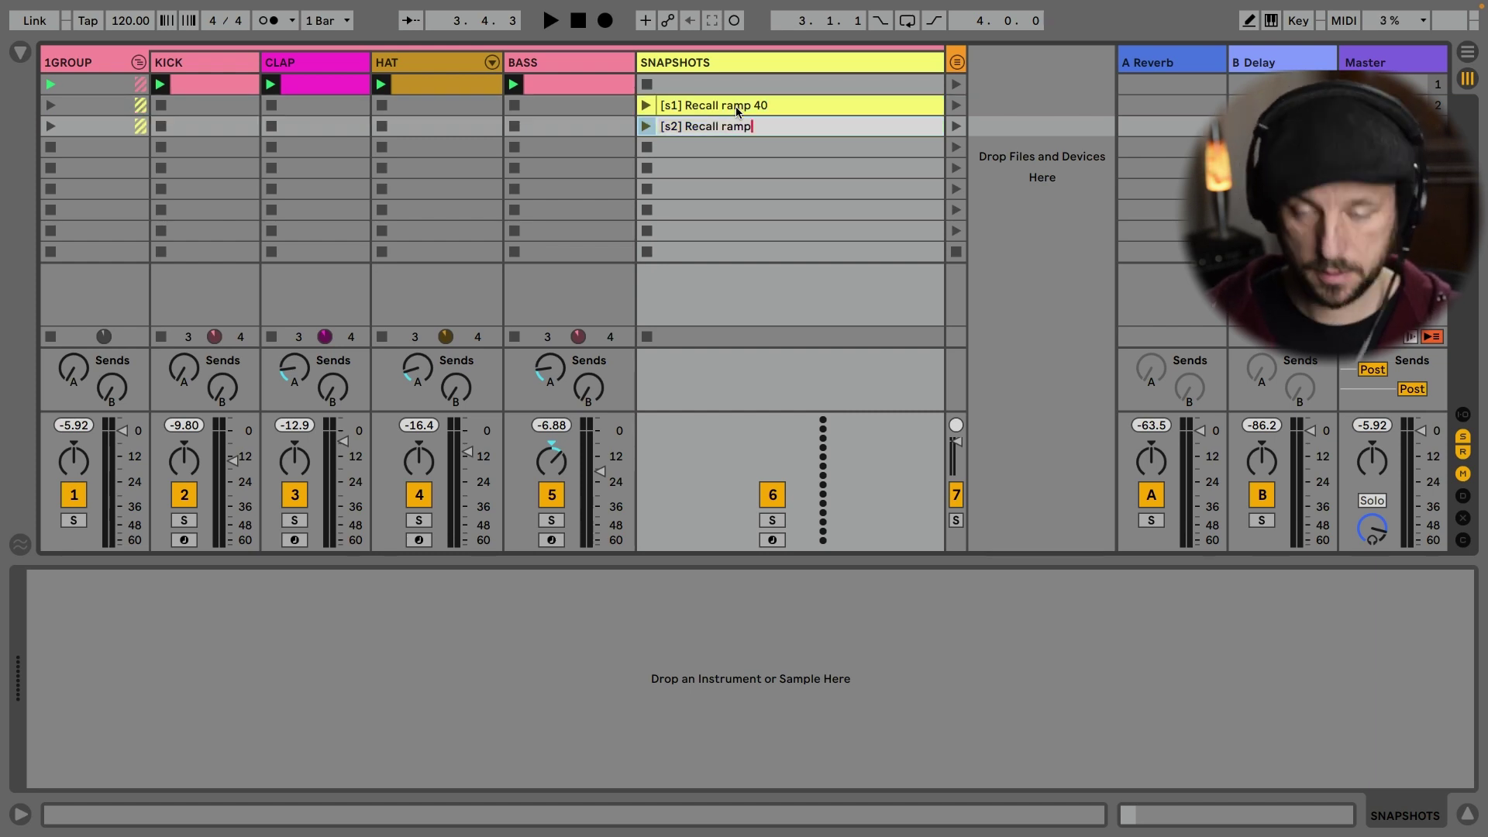
type("ramp 40")
key("Return")
Show the BASS track's devices, launch the "[s1] Recall ramp 40" clip to test the ramped recall, and stop playback.
left_click(645, 106)
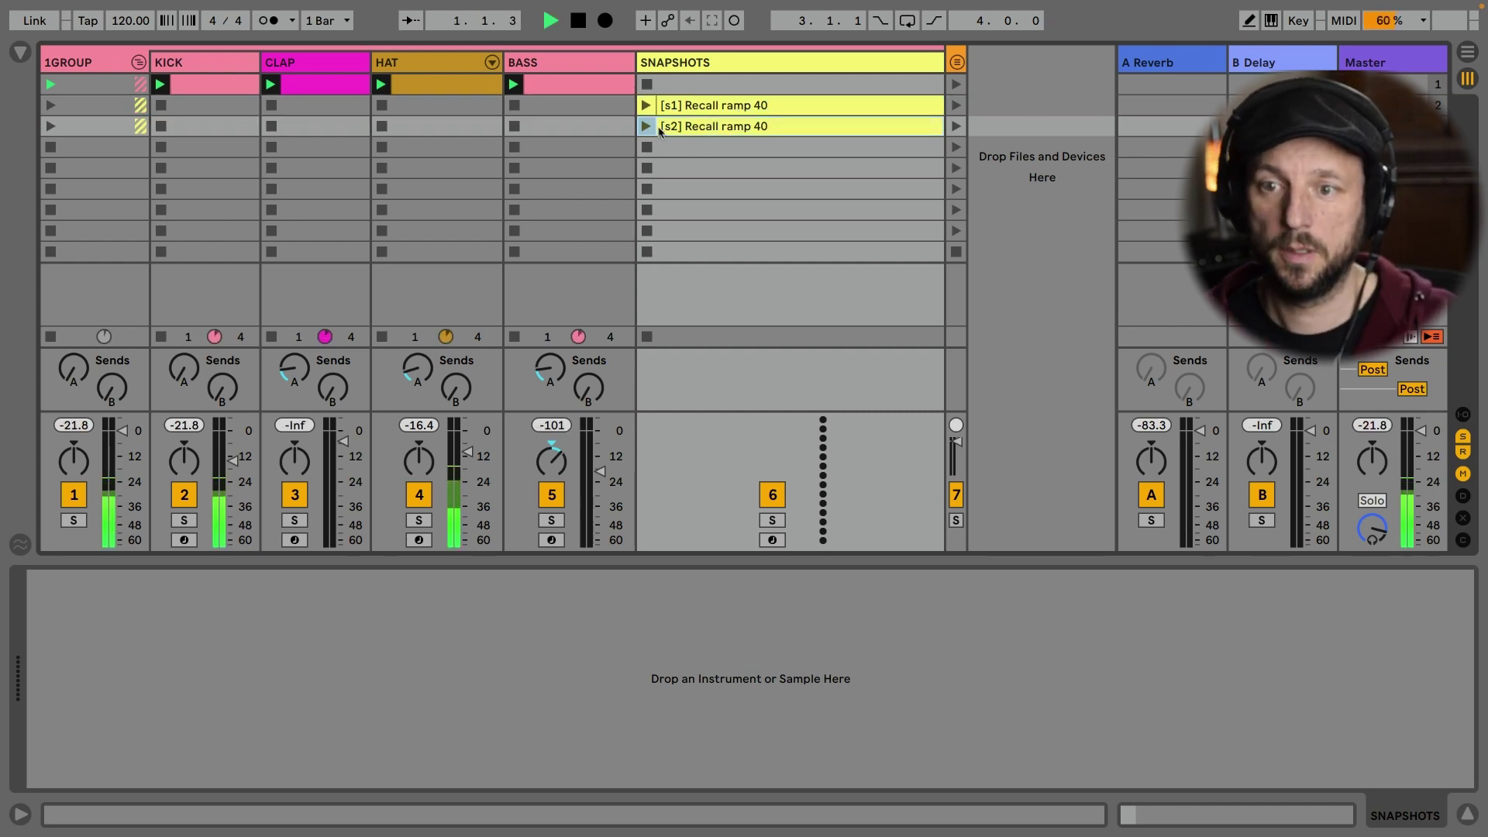
left_click(565, 60)
left_click(655, 113)
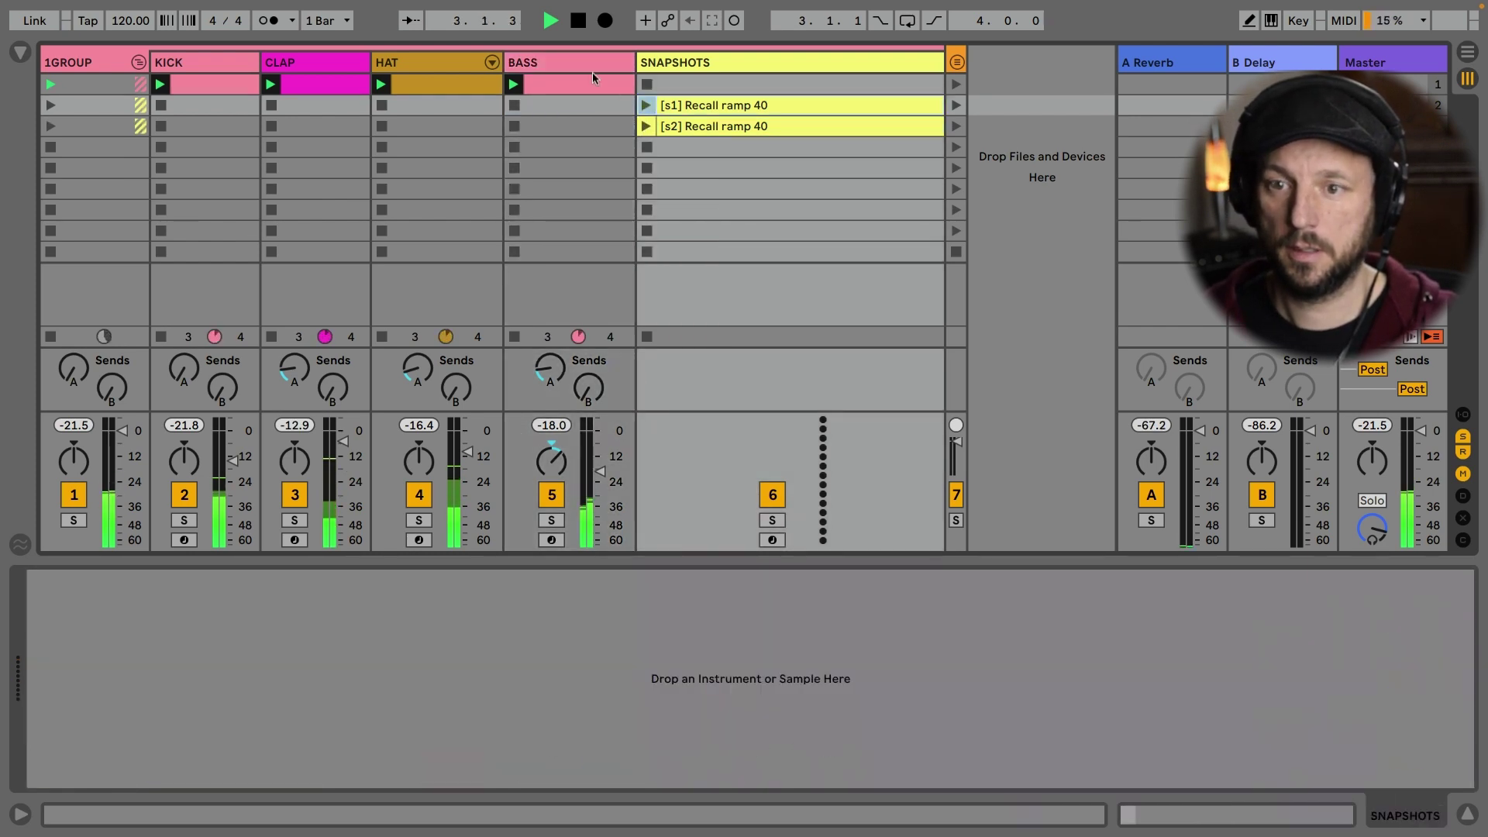
left_click(632, 106)
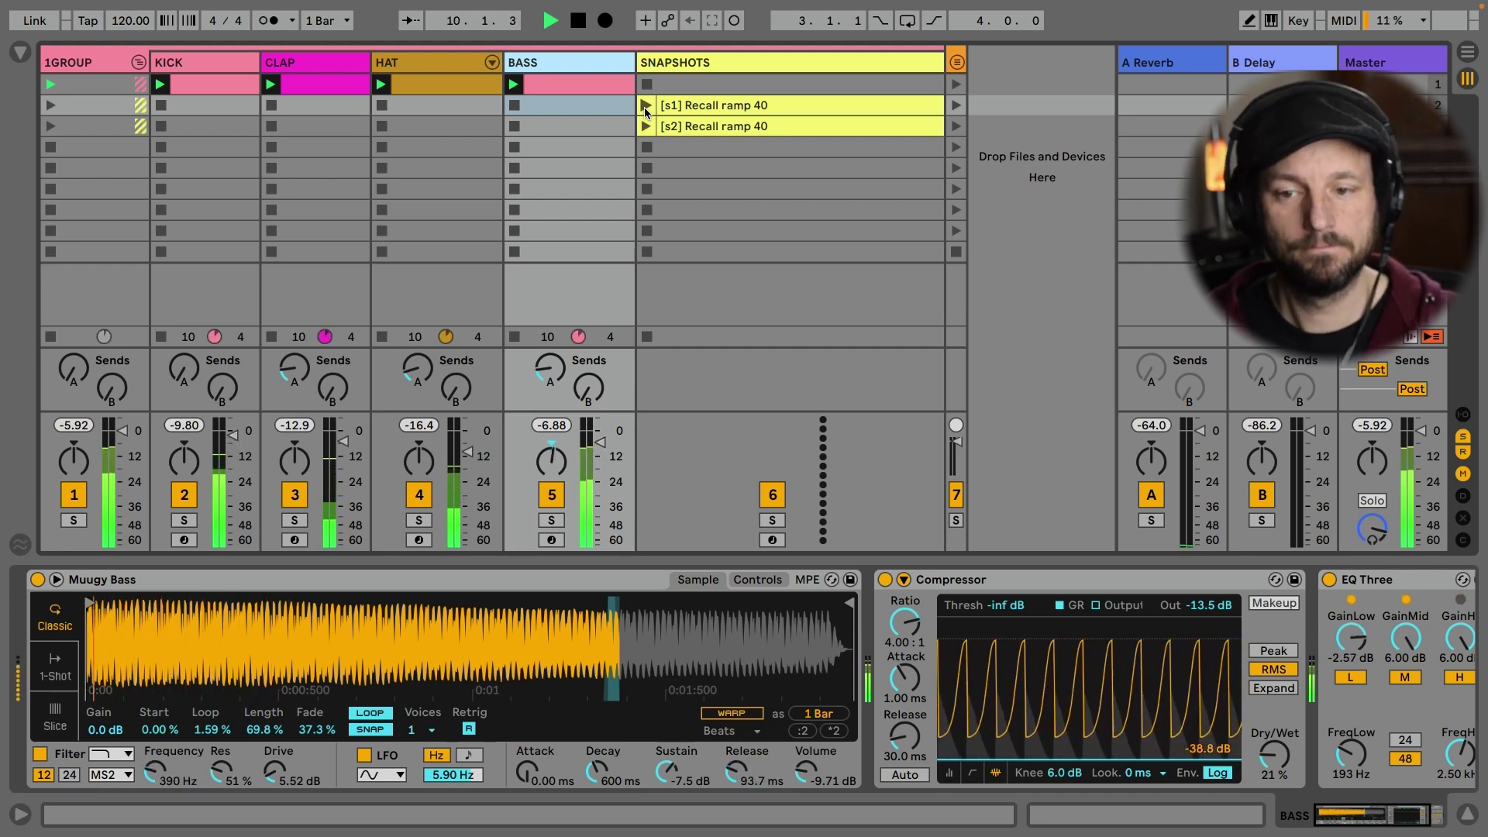
key("space")
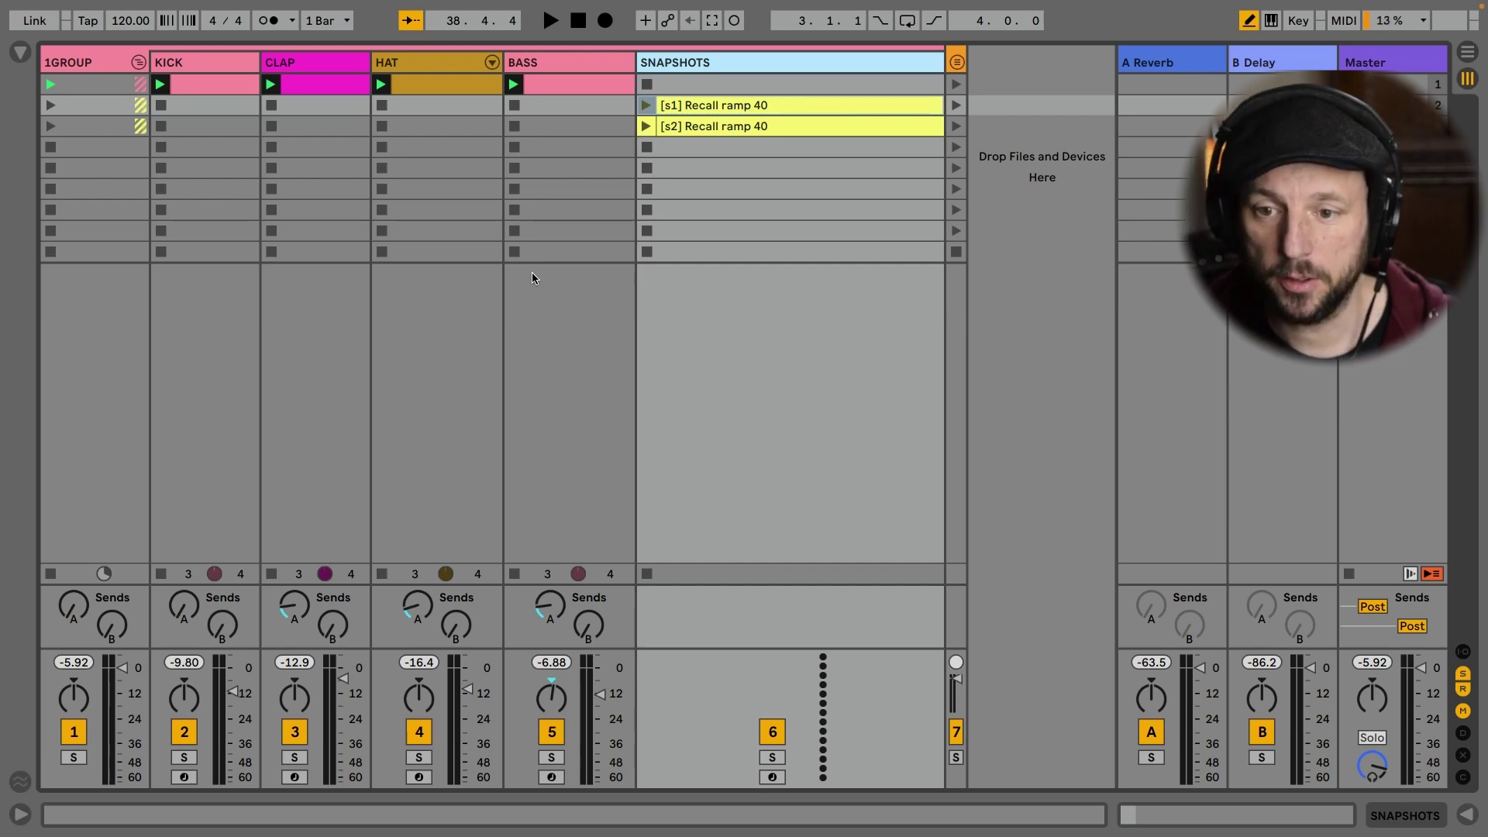
Switch to Nova, examine the [s1] RECALL and [s2] RECALL button bindings in X-Controls.txt, and return to Live.
key("super+Tab")
key("super+Tab")
key("super+Tab")
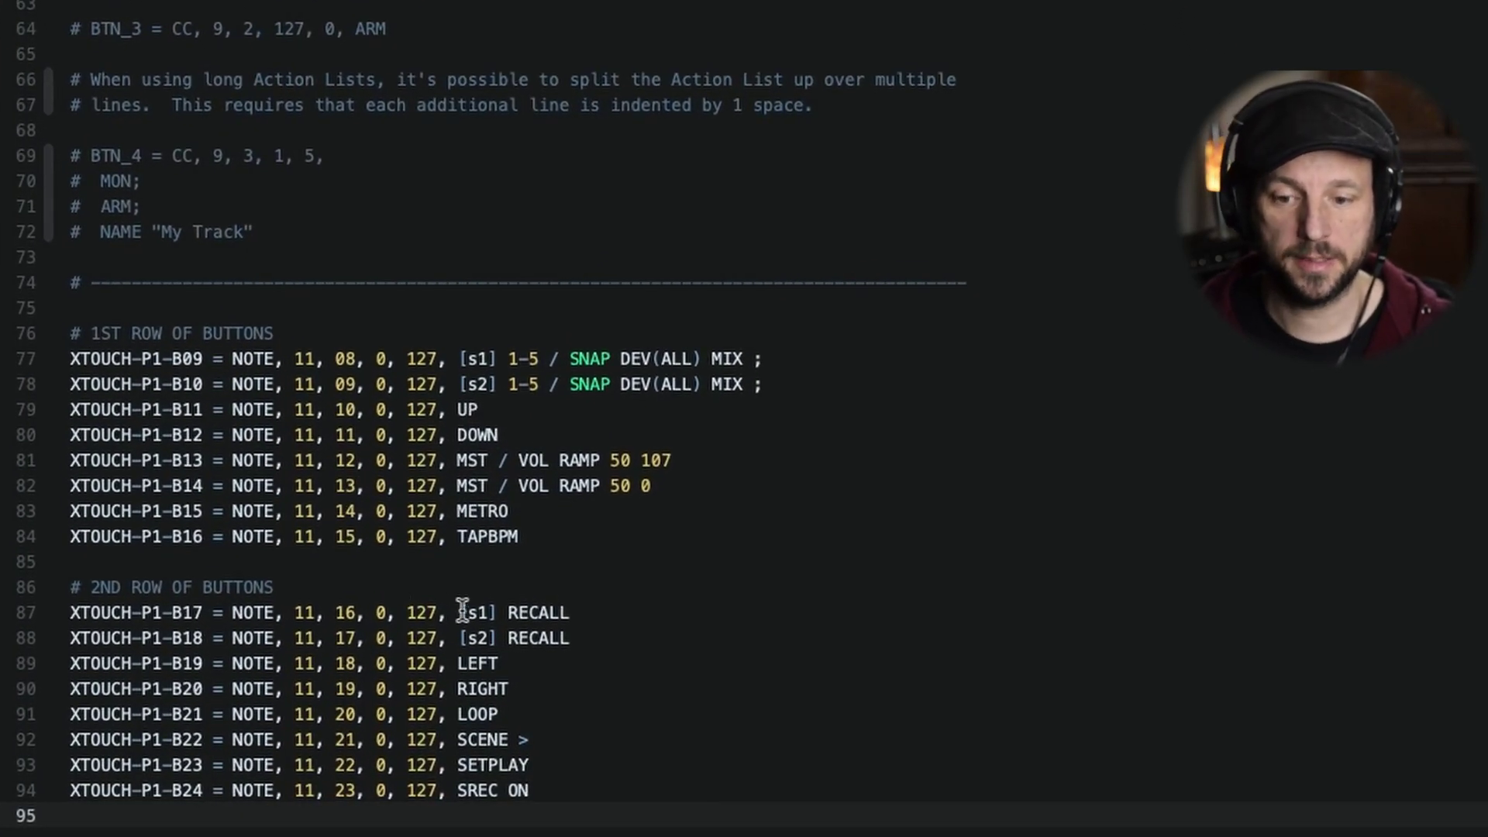
left_click_drag(447, 612, 570, 612)
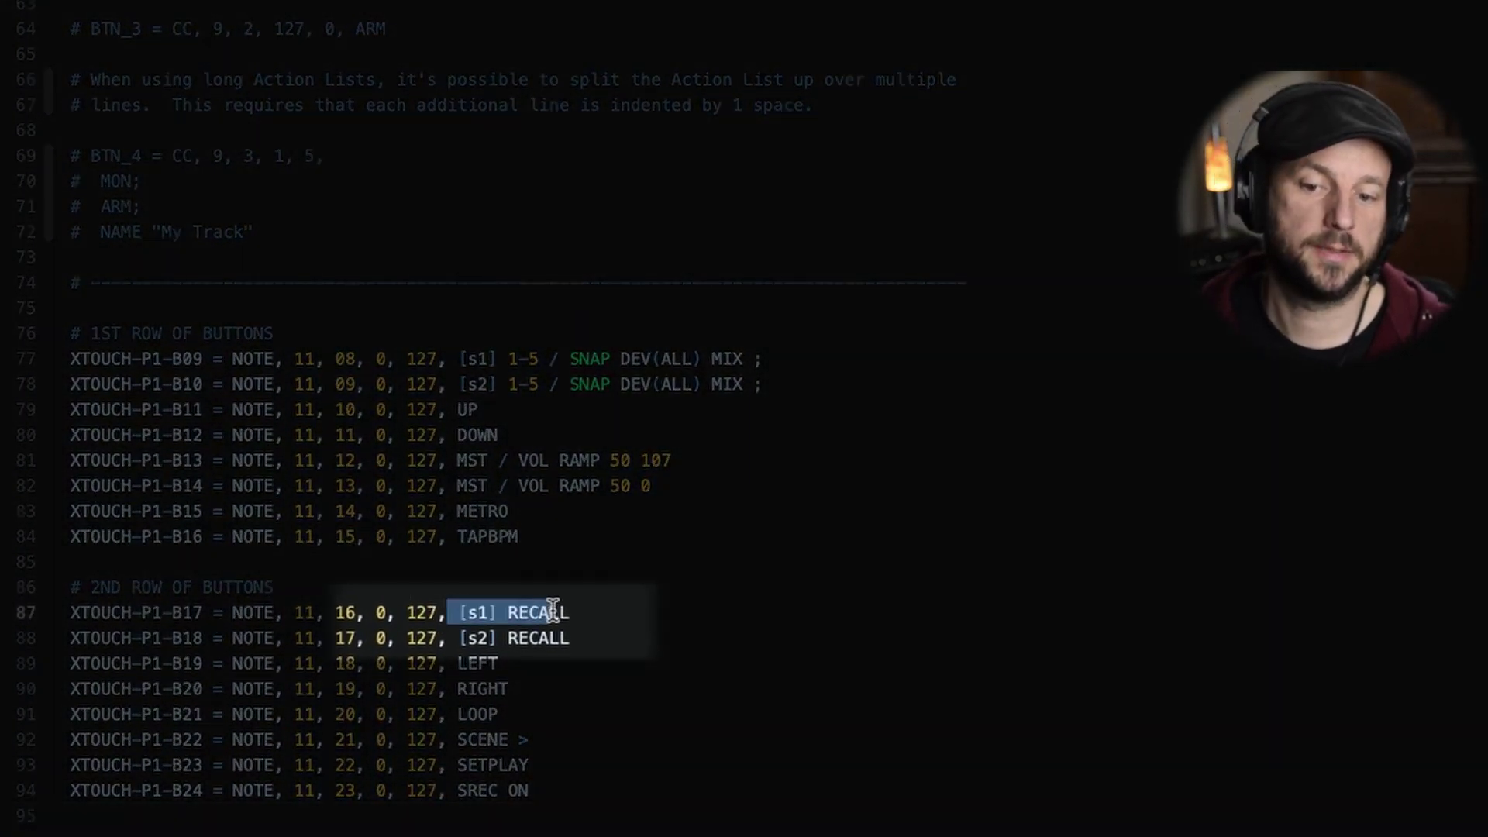
left_click(605, 655)
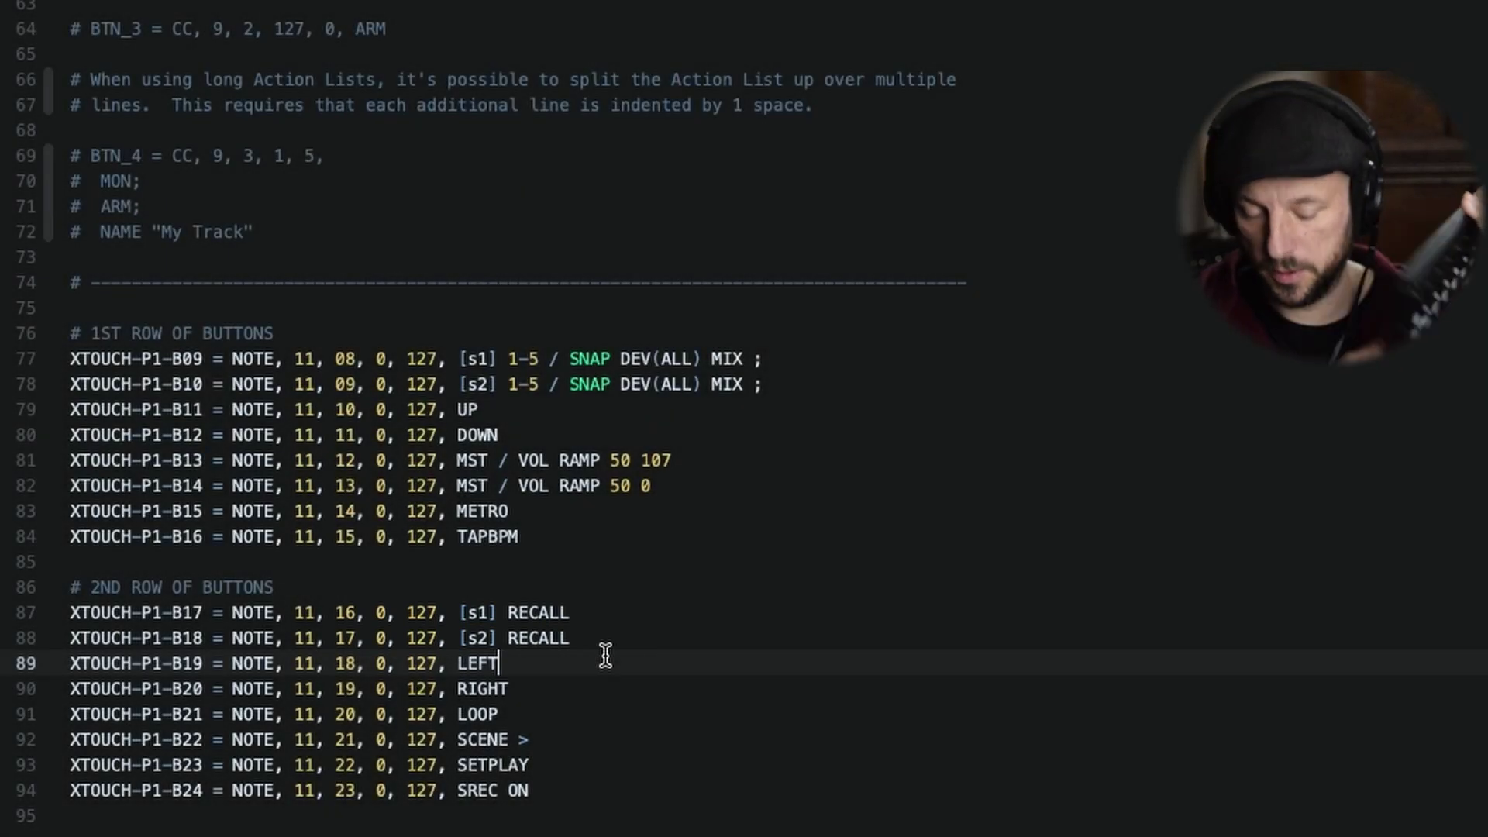
key("super+Tab")
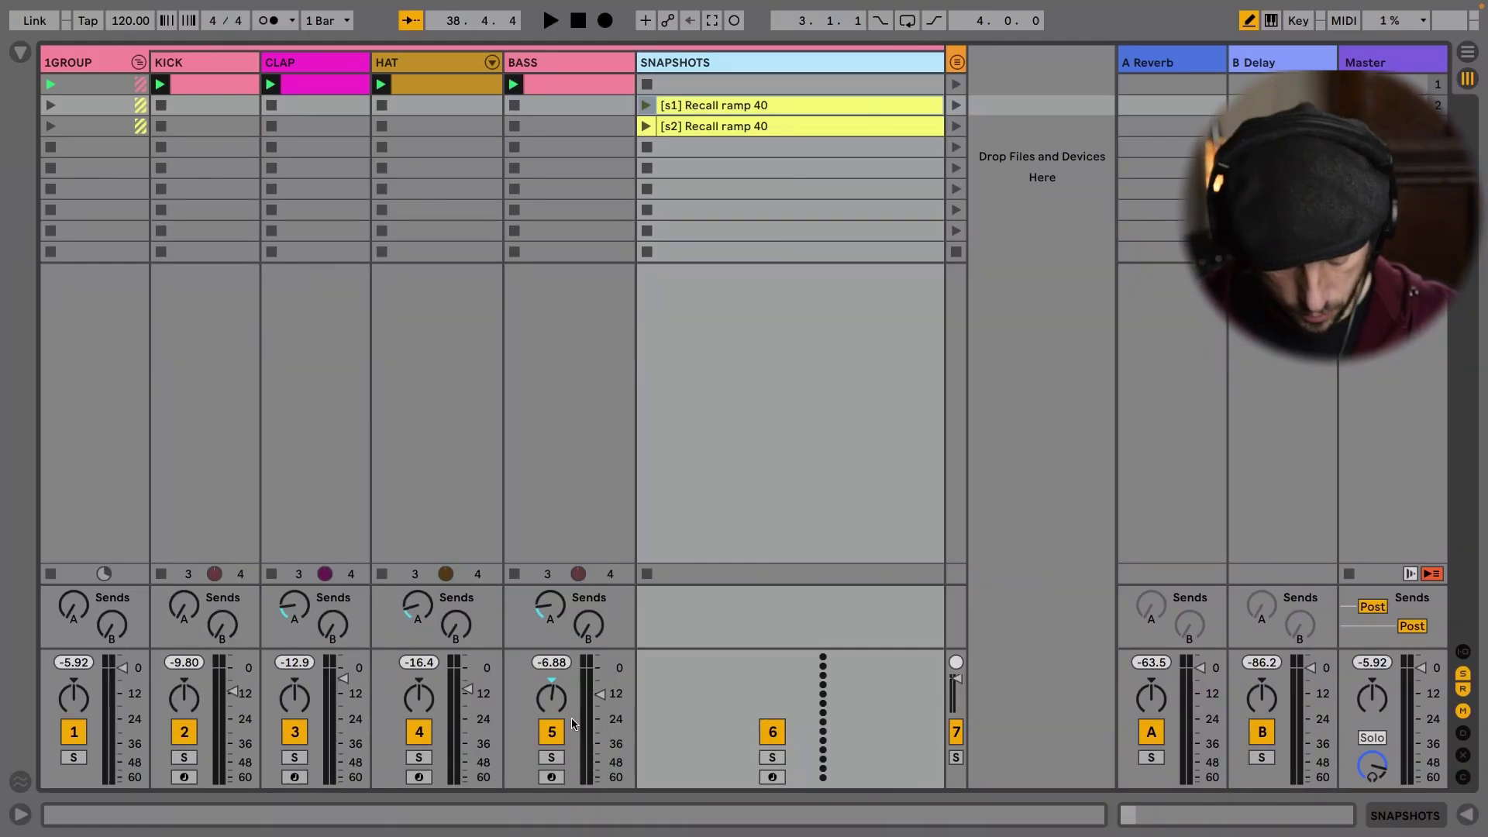
Play the set briefly, stop it, and review the [s1] and [s2] SNAP DEV(ALL) MIX bindings in Nova before returning to Live.
key("space")
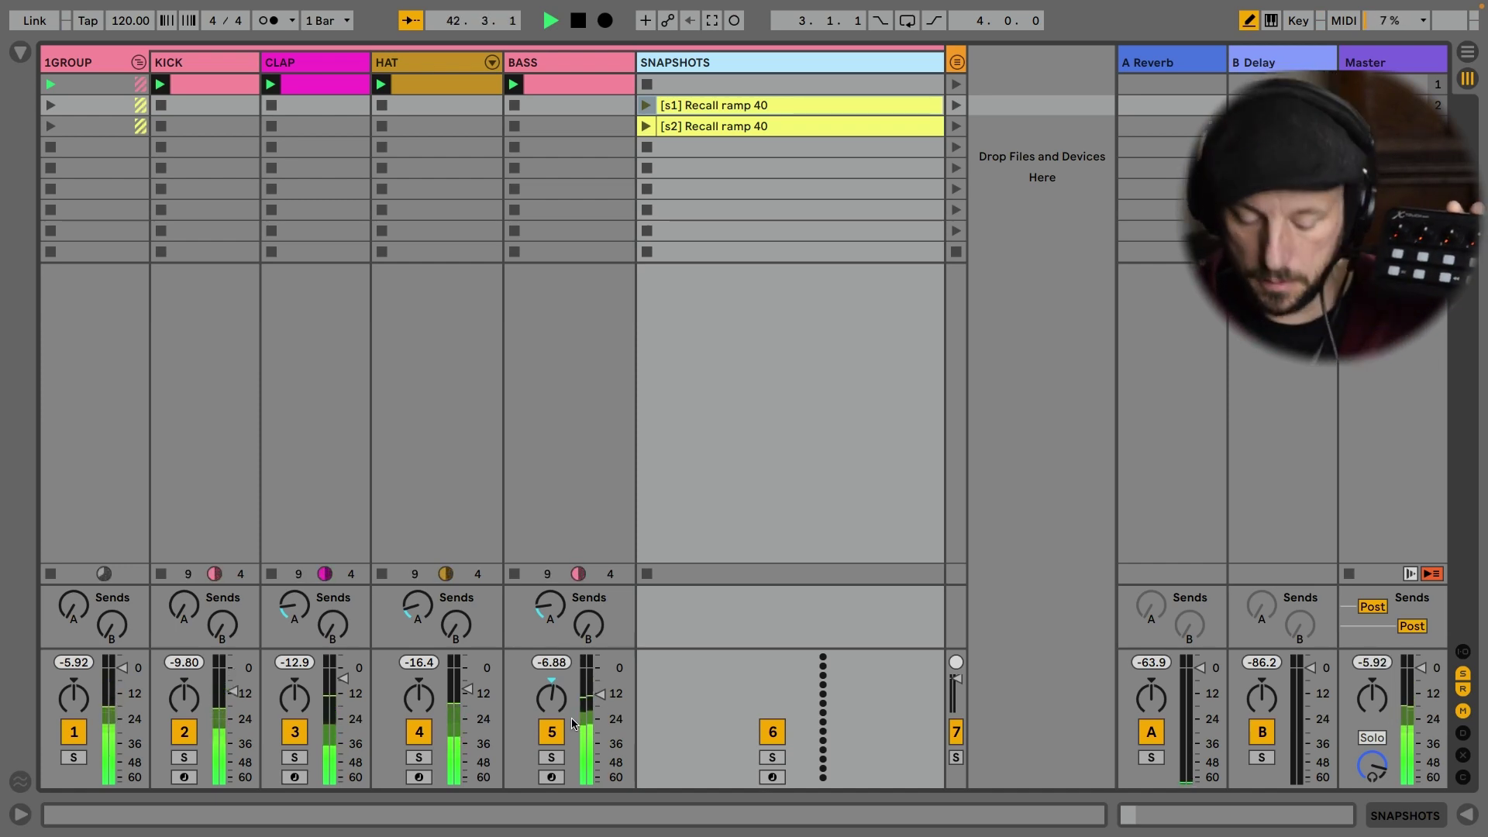
key("space")
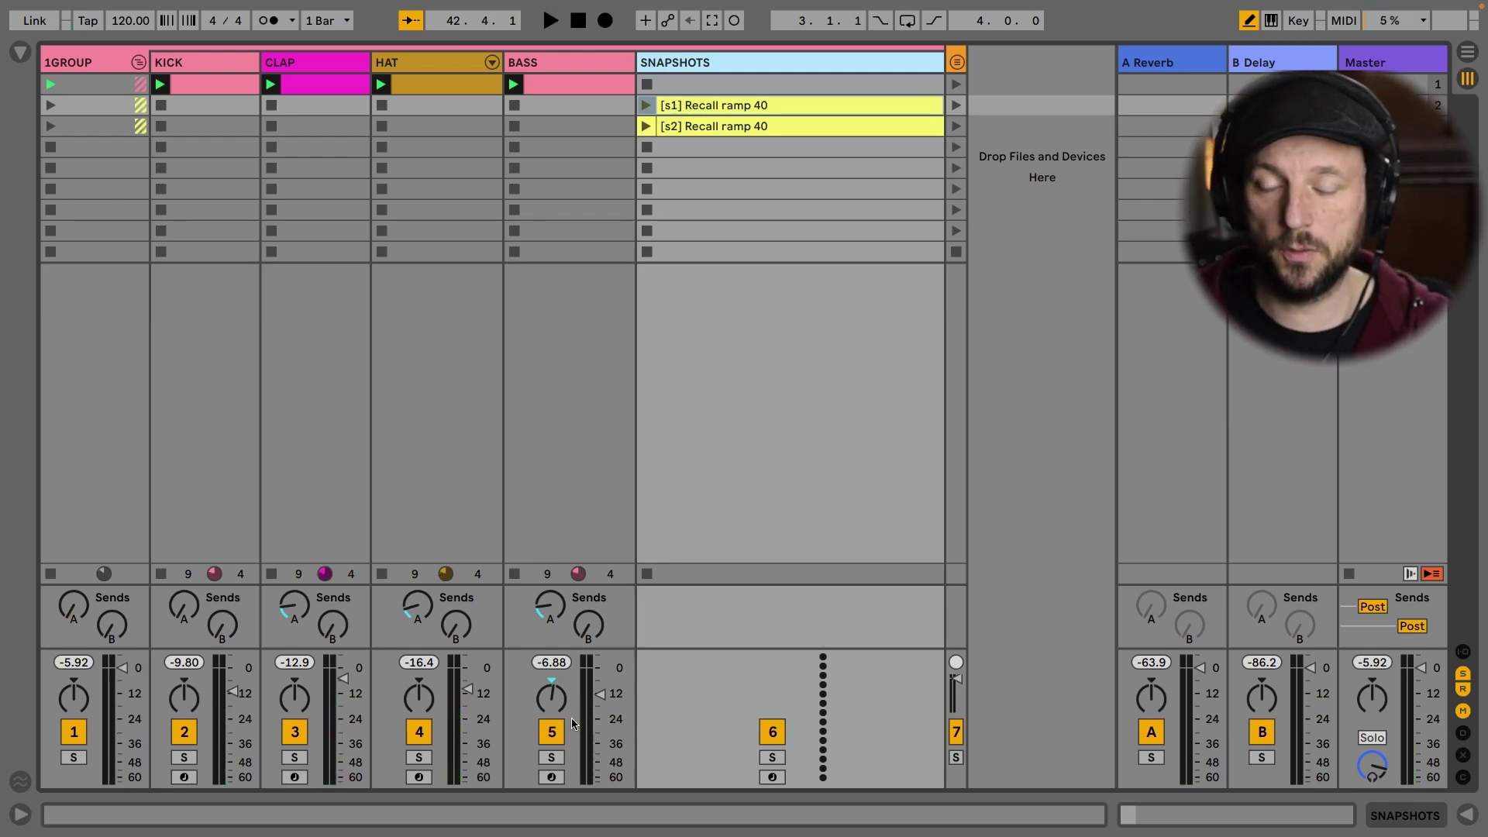
key("super+Tab")
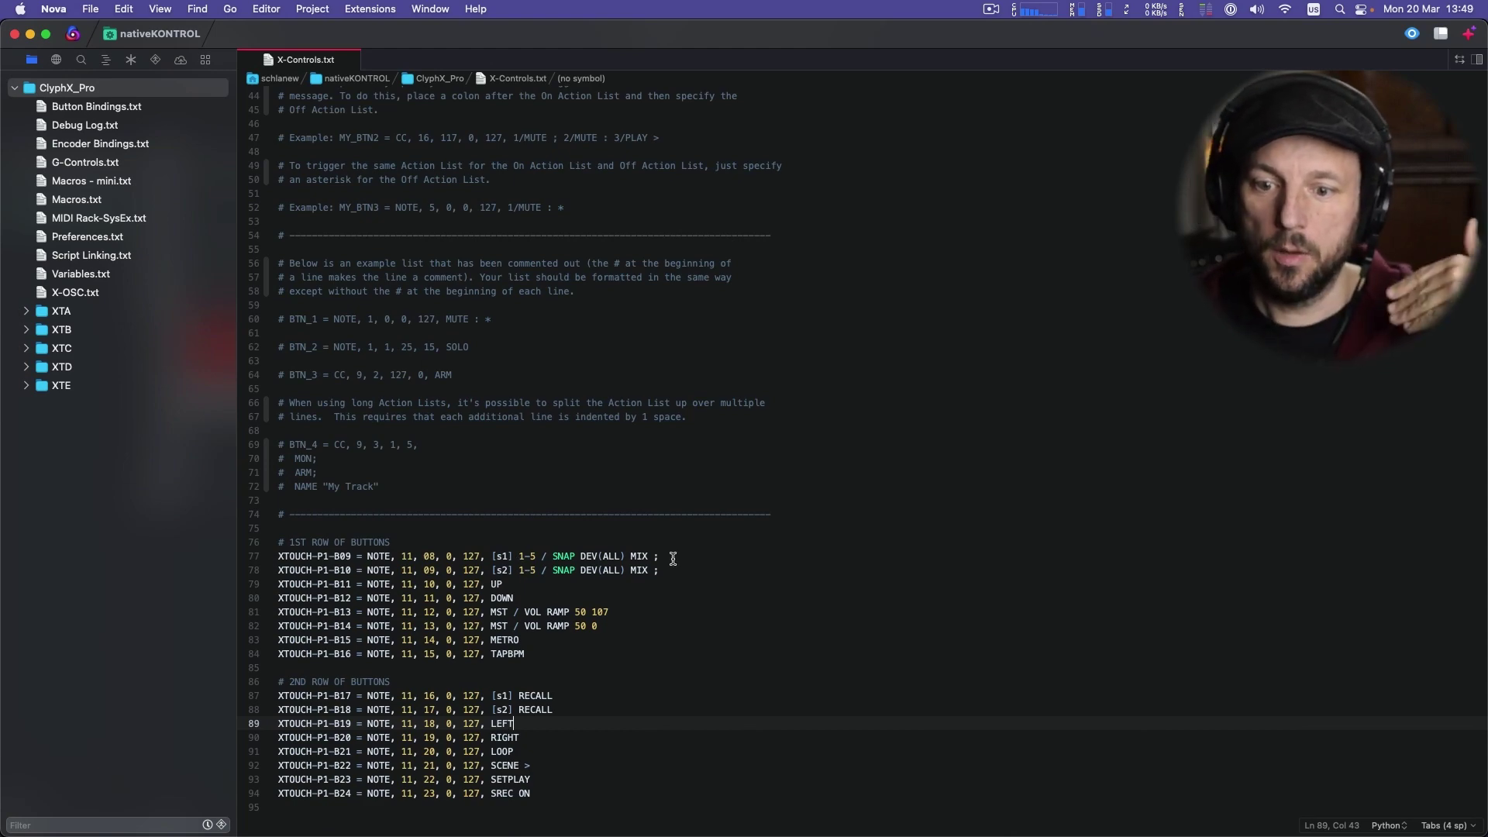
key("super+Tab")
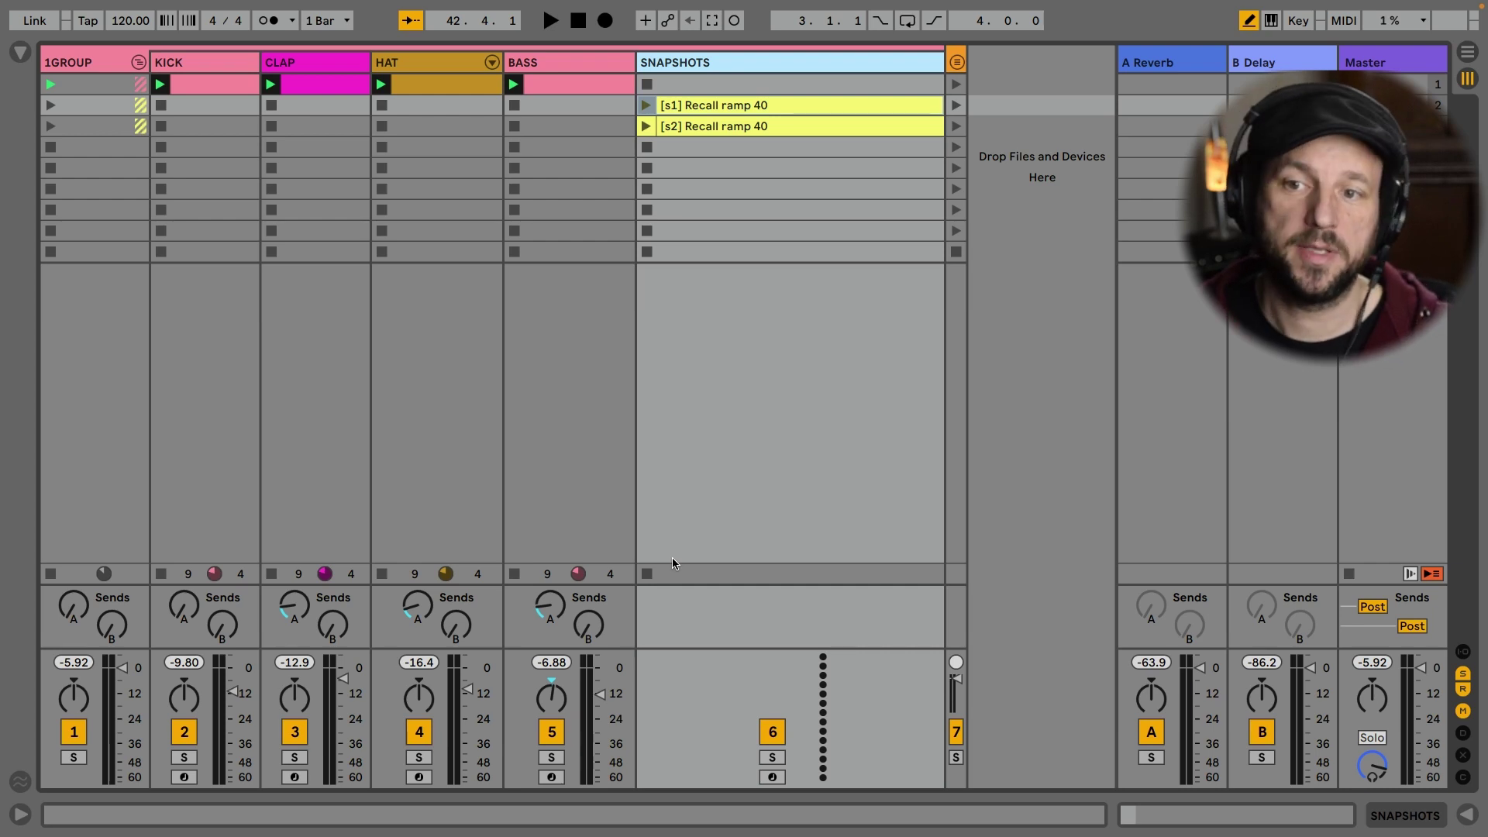
Play the set, pull the KICK and CLAP volume faders fully down, and stop playback.
key("space")
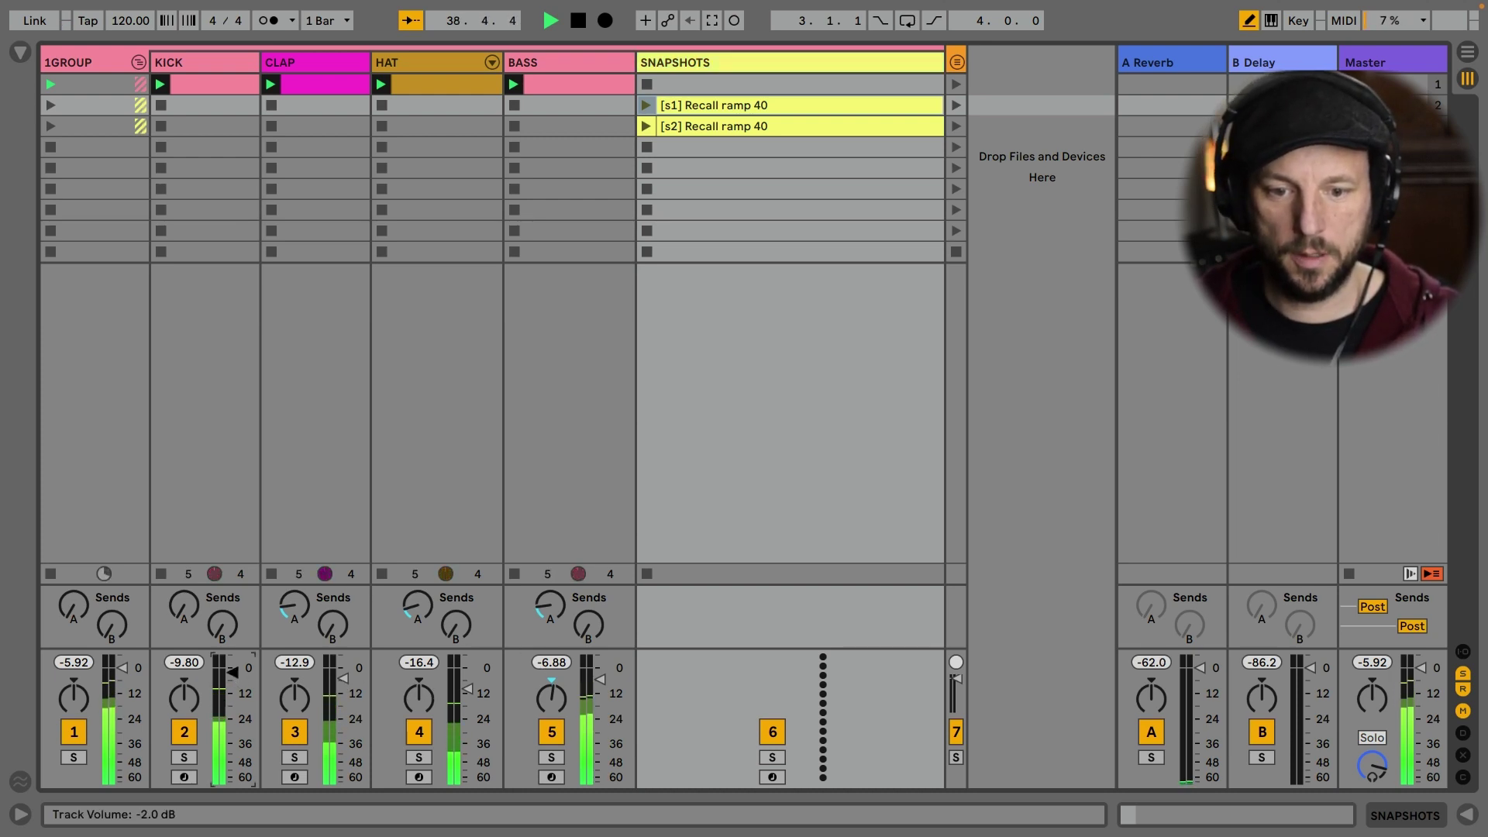
left_click_drag(233, 671, 227, 793)
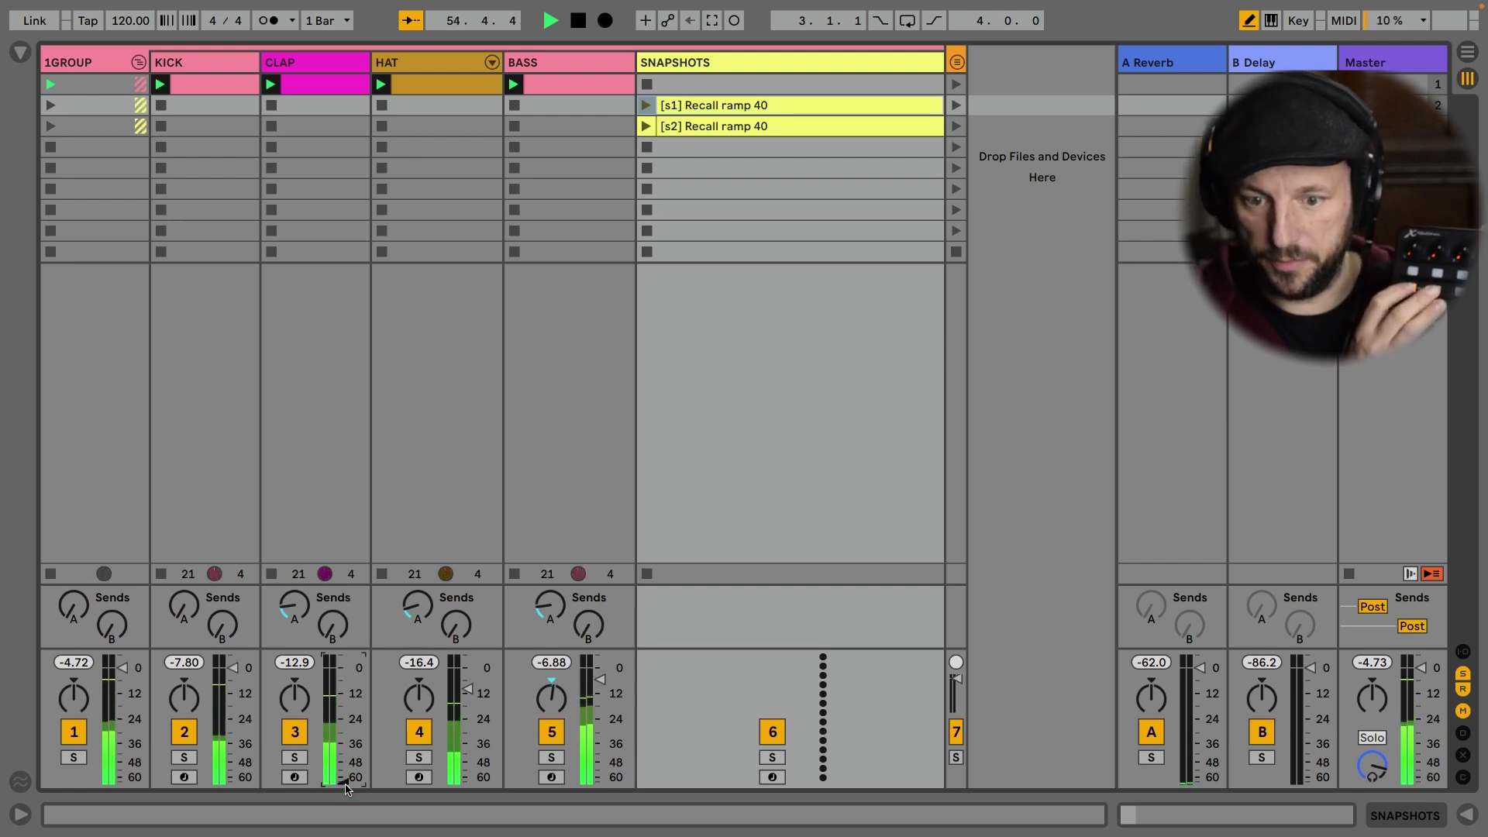
key("space")
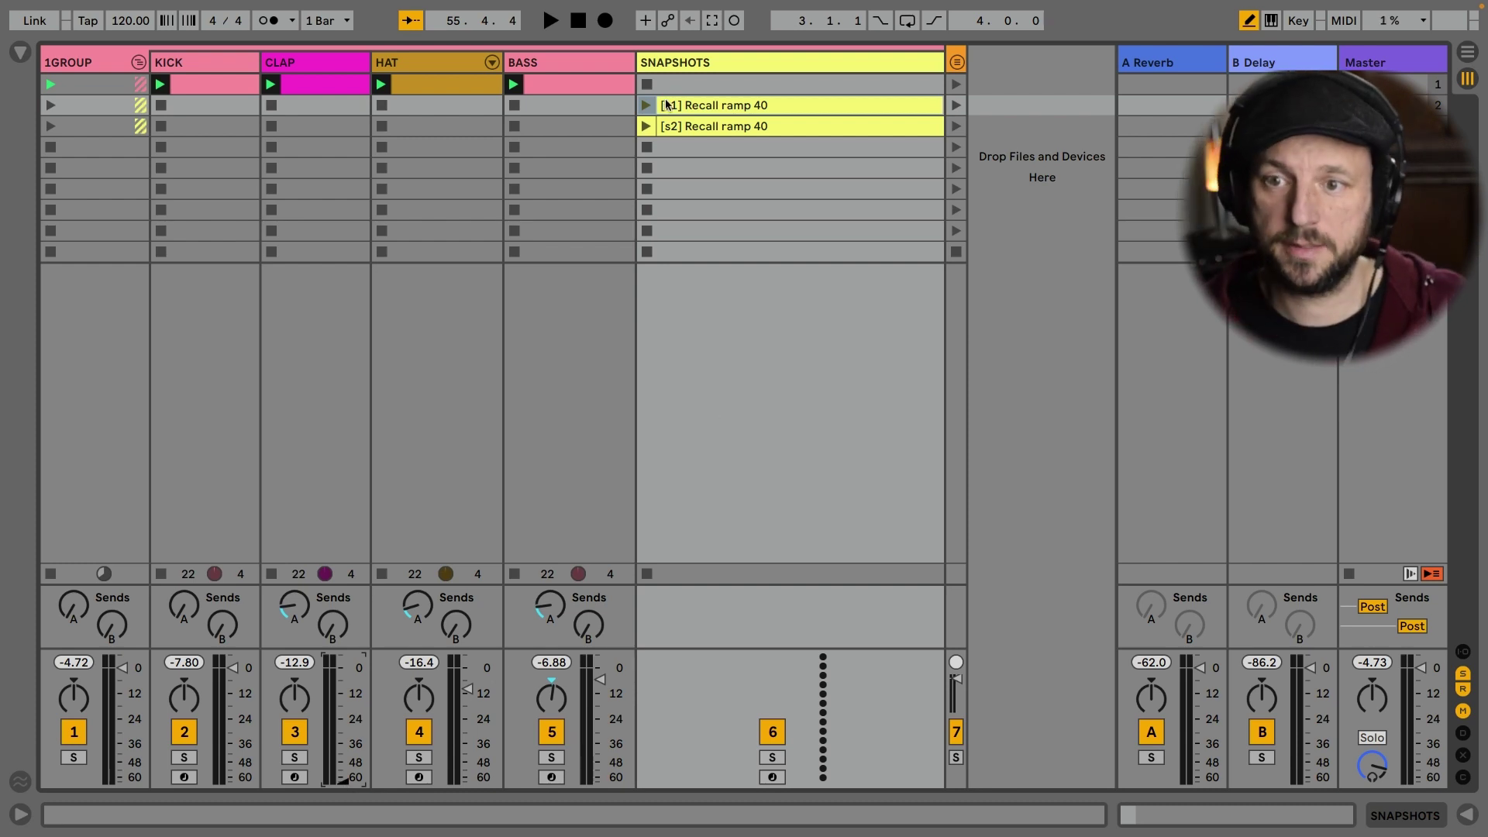
Show the SNAPSHOTS track's device area and add a MIDI Effect Rack from the browser to it.
left_click(668, 62)
double_click(668, 62)
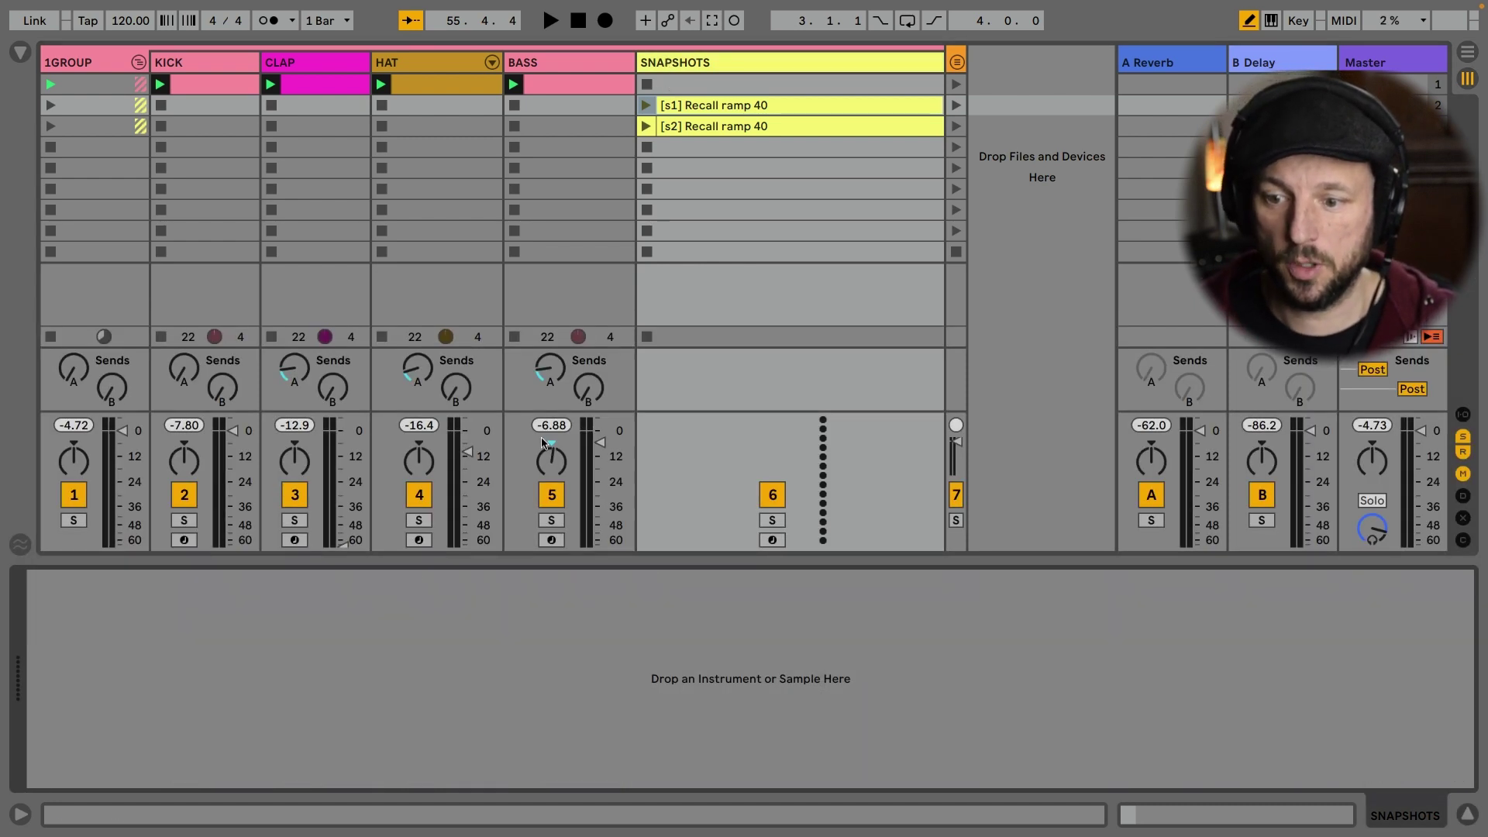
left_click(20, 52)
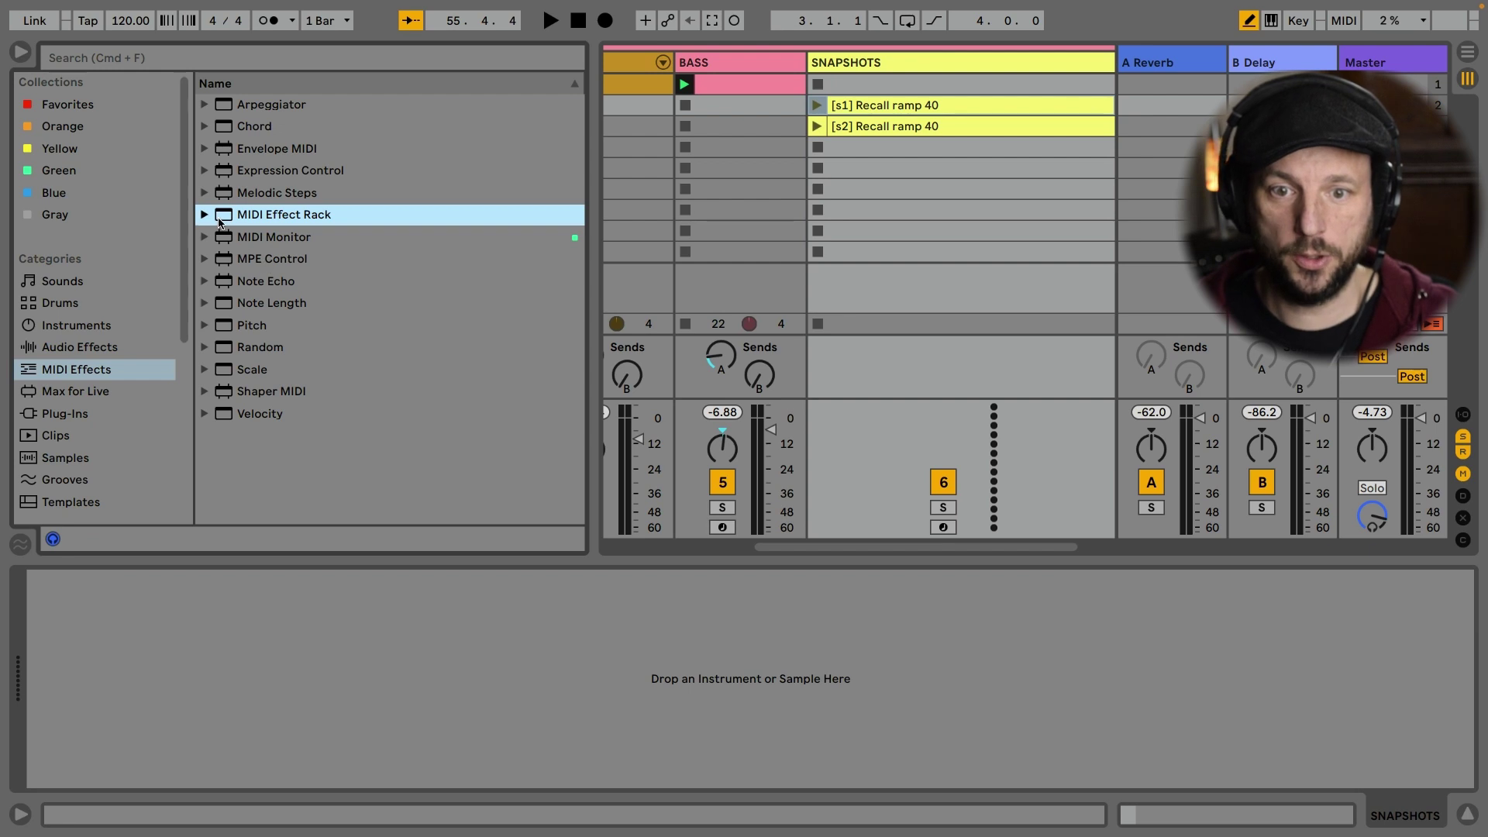
left_click_drag(227, 216, 899, 219)
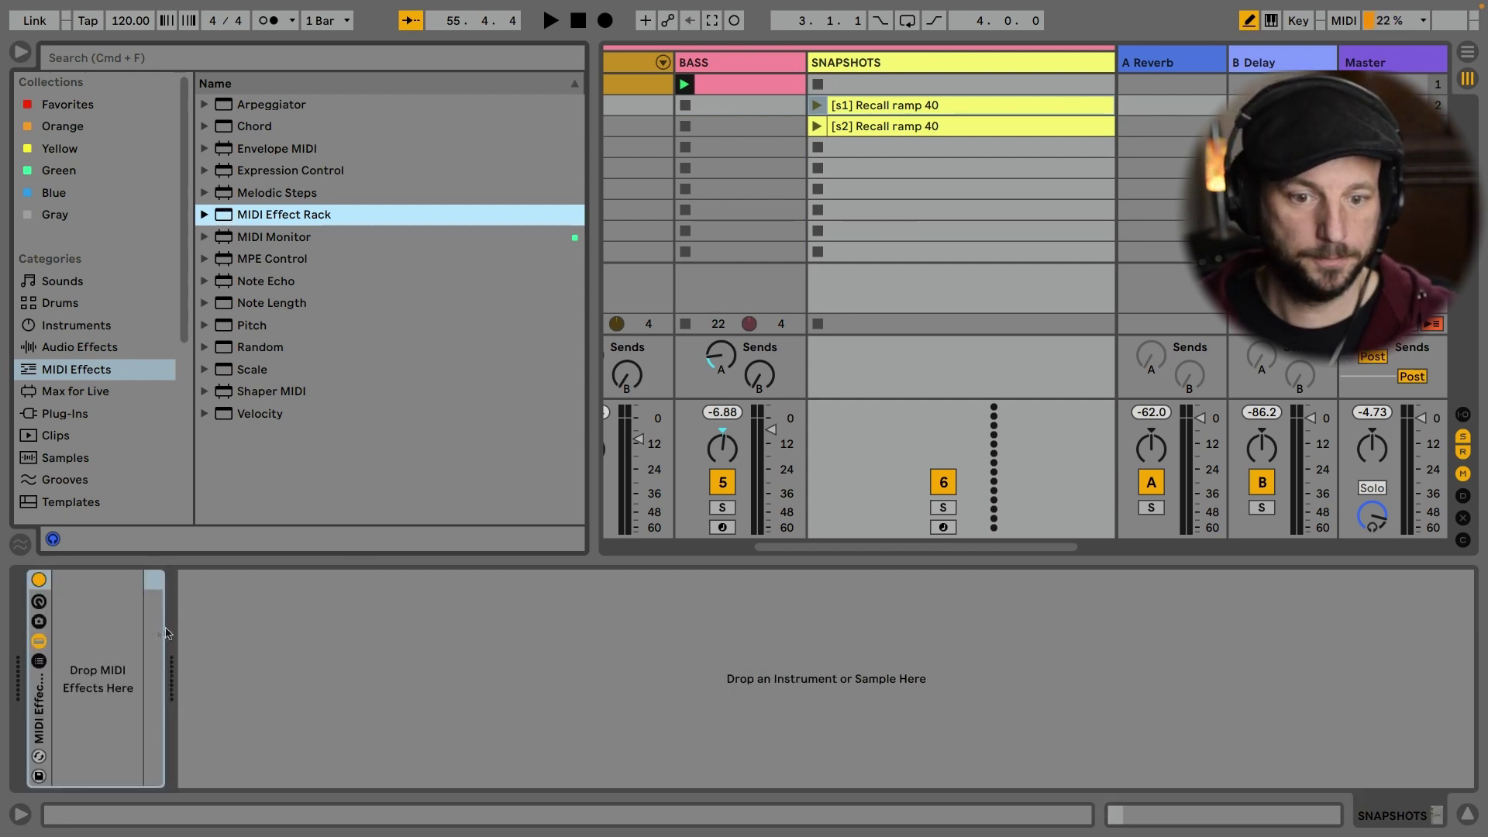
Show the MIDI Effect Rack's macro controls and rename the rack as [snap].
left_click(39, 601)
key("super+r")
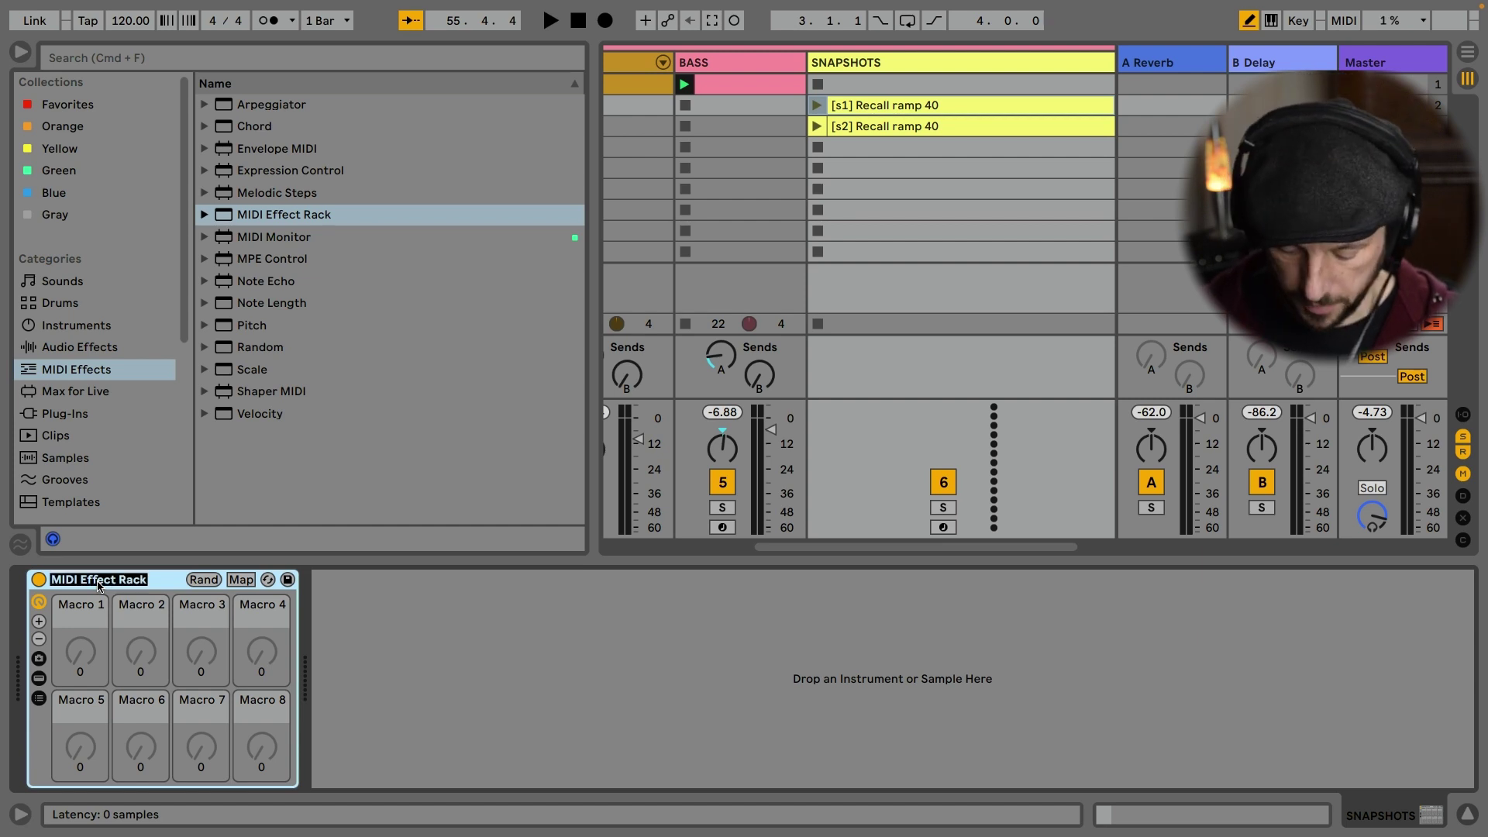
type("[snap")
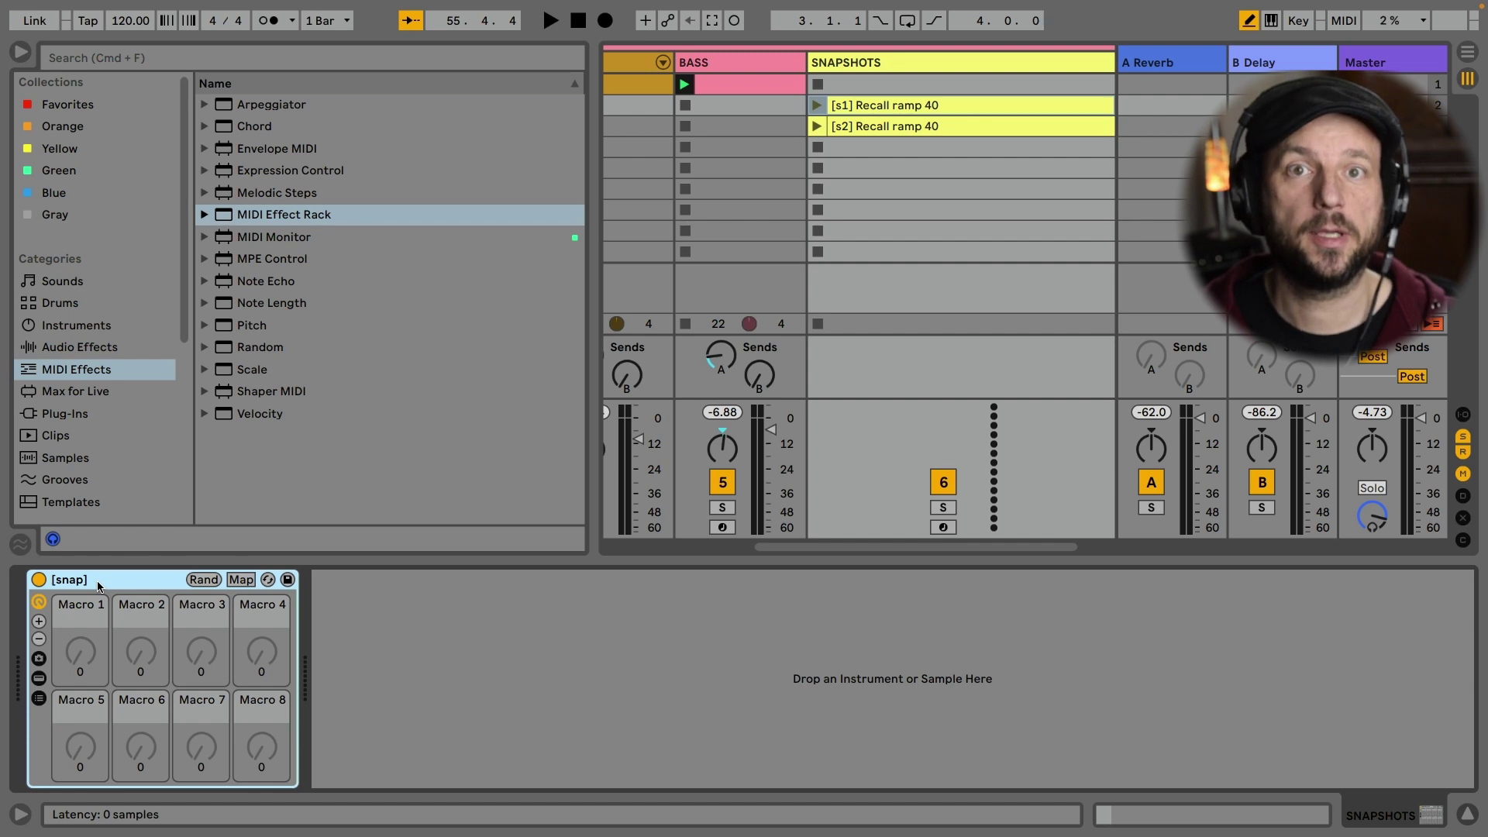
Rename the rack's Macro 2 as [s2] and Macro 1 as [s1].
left_click(134, 603)
key("super+r")
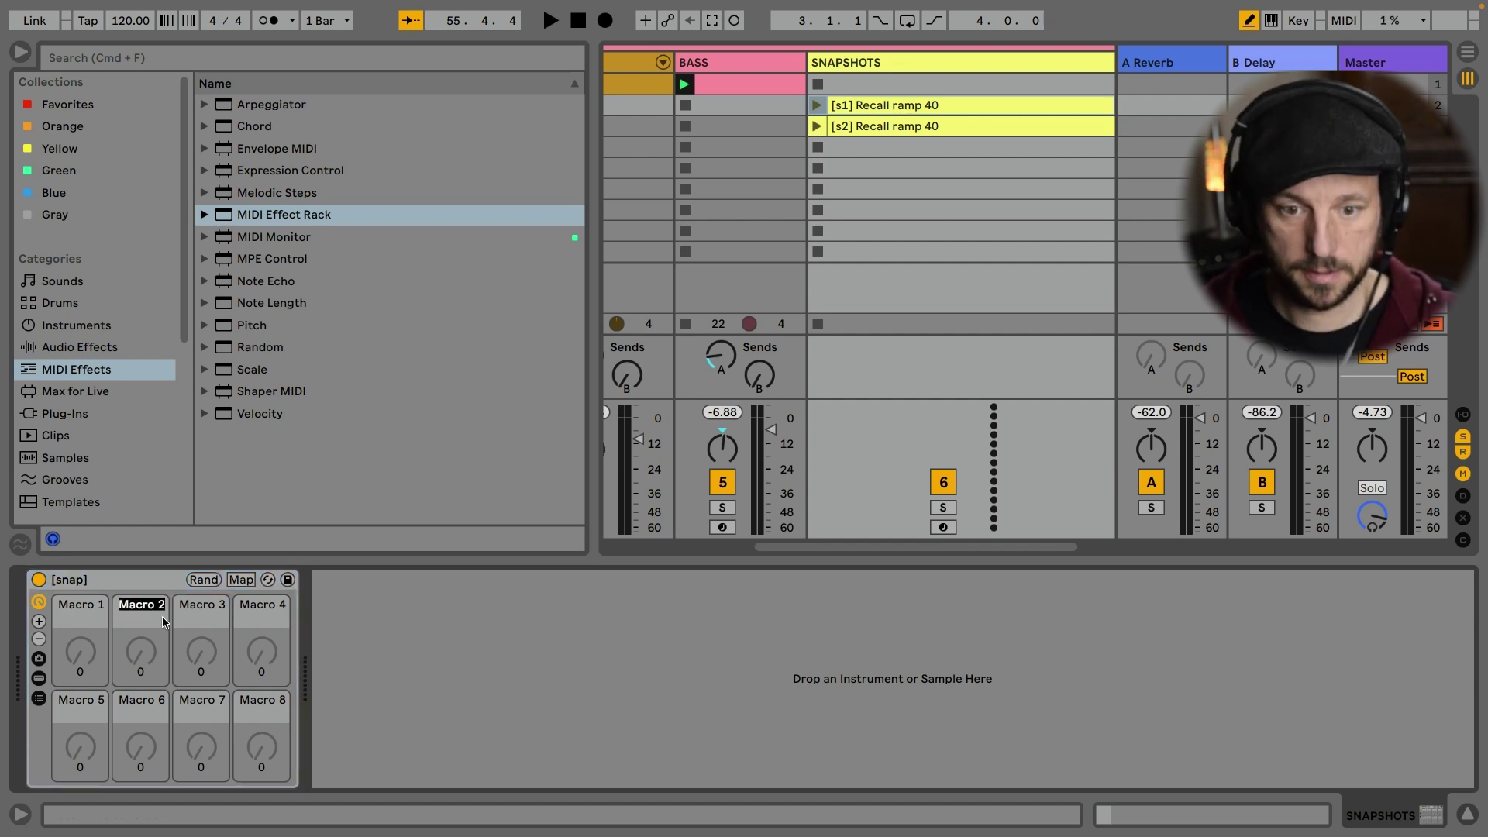
type("[s")
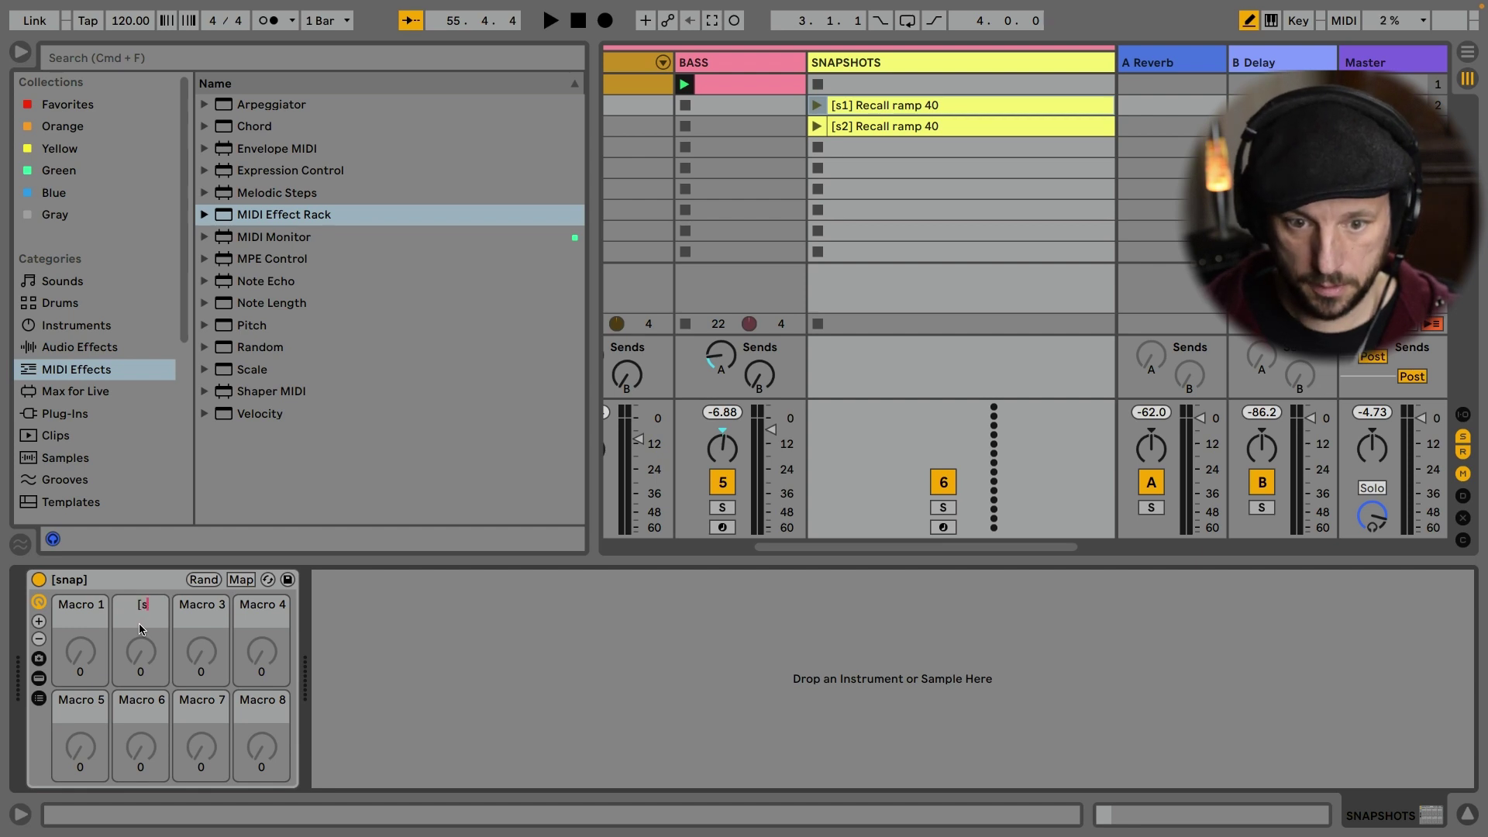
type("2]")
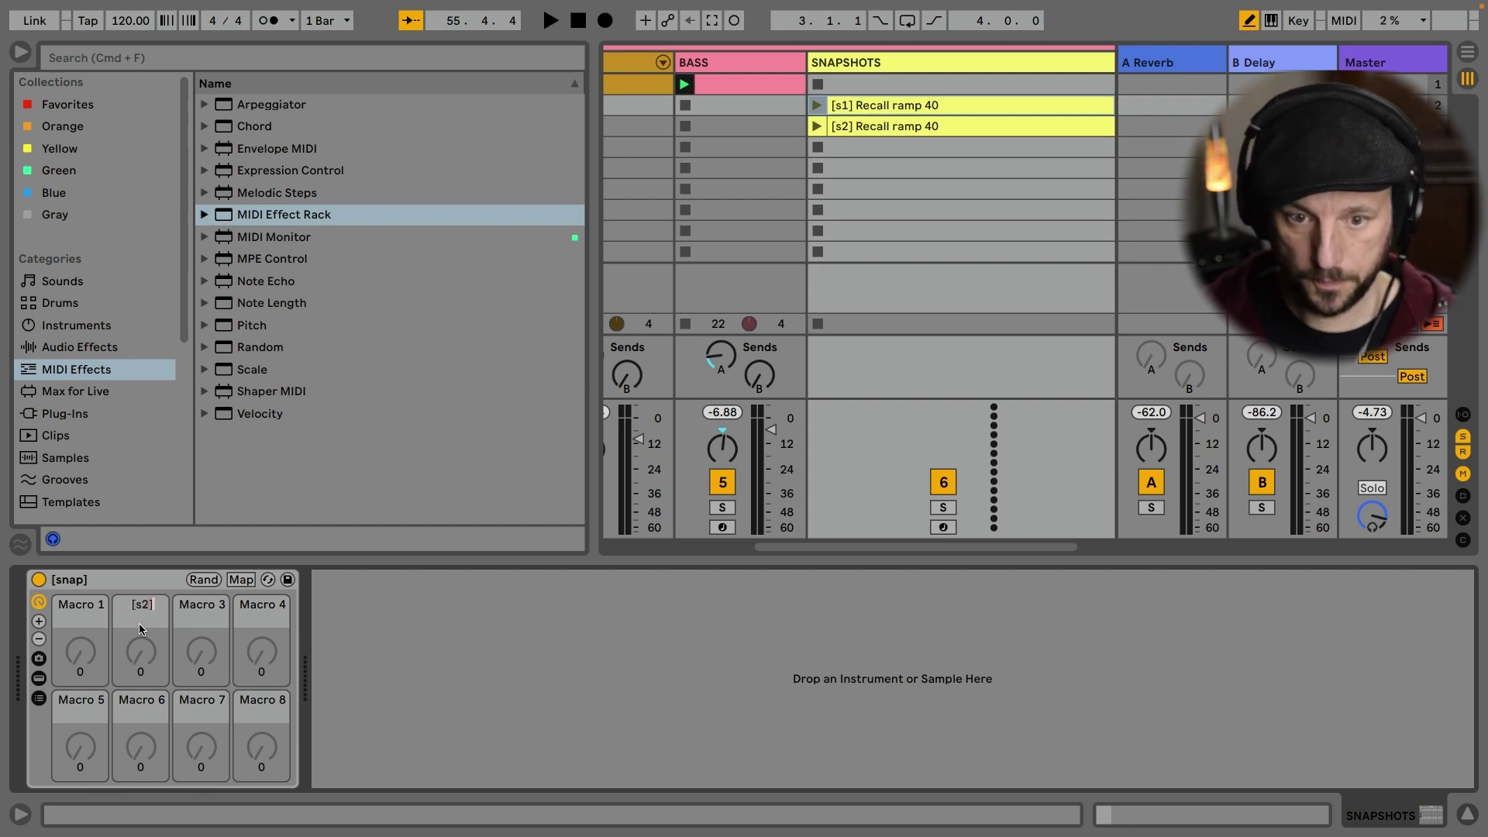
key("Return")
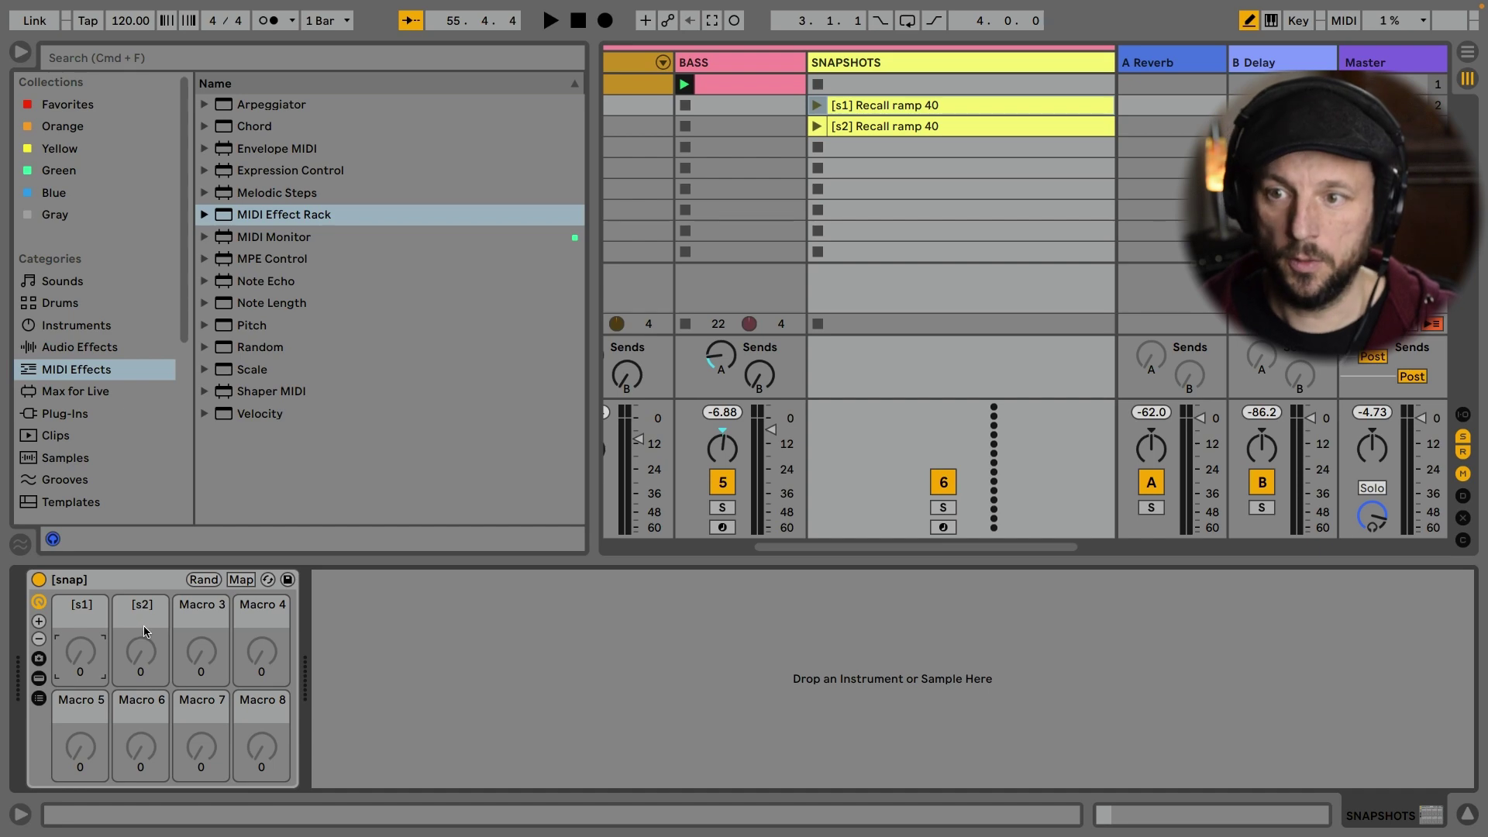
Start playback and switch the [snap] rack off and back on.
key("space")
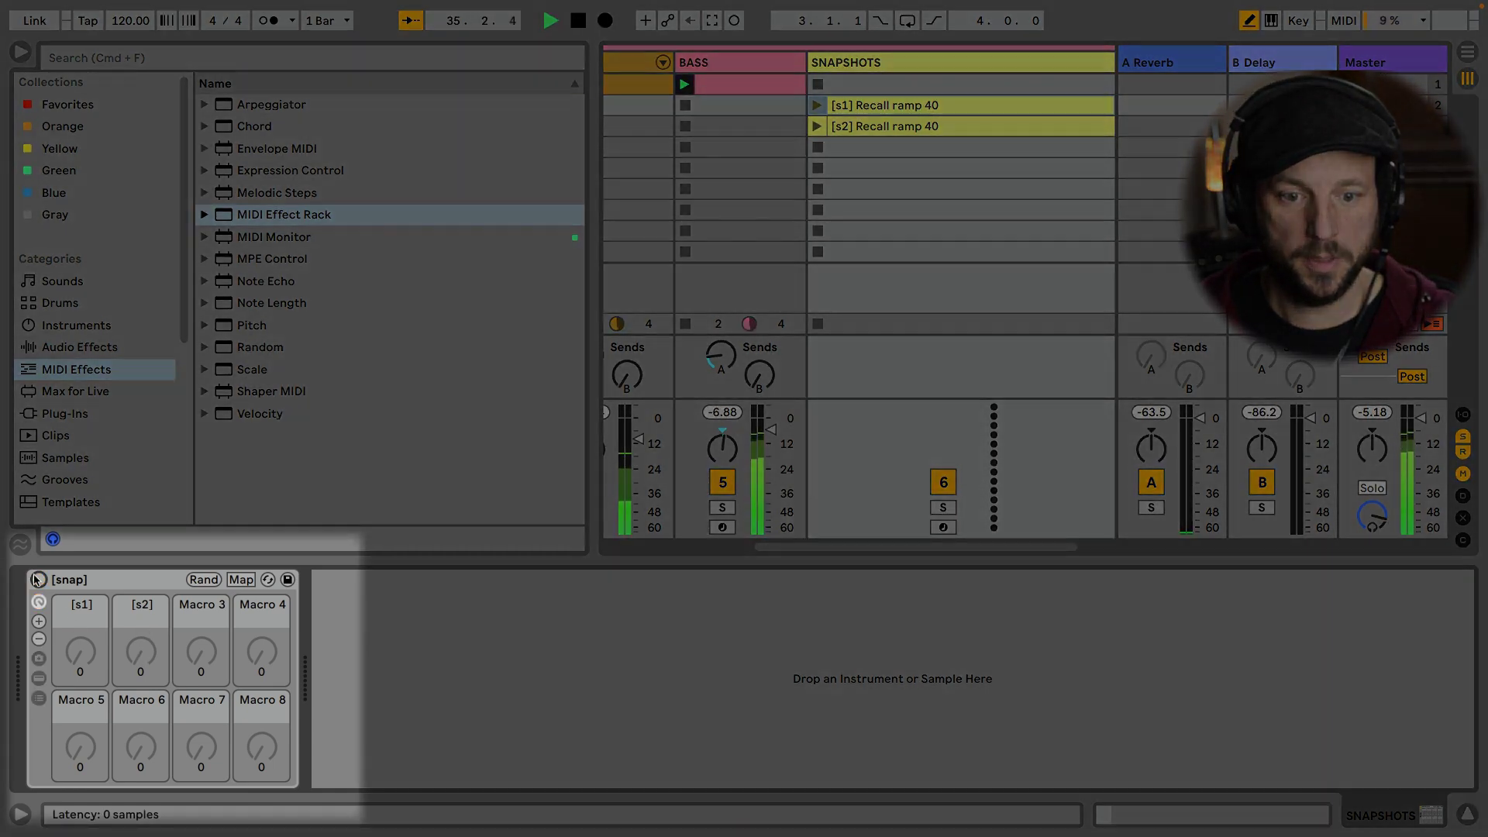
left_click(39, 580)
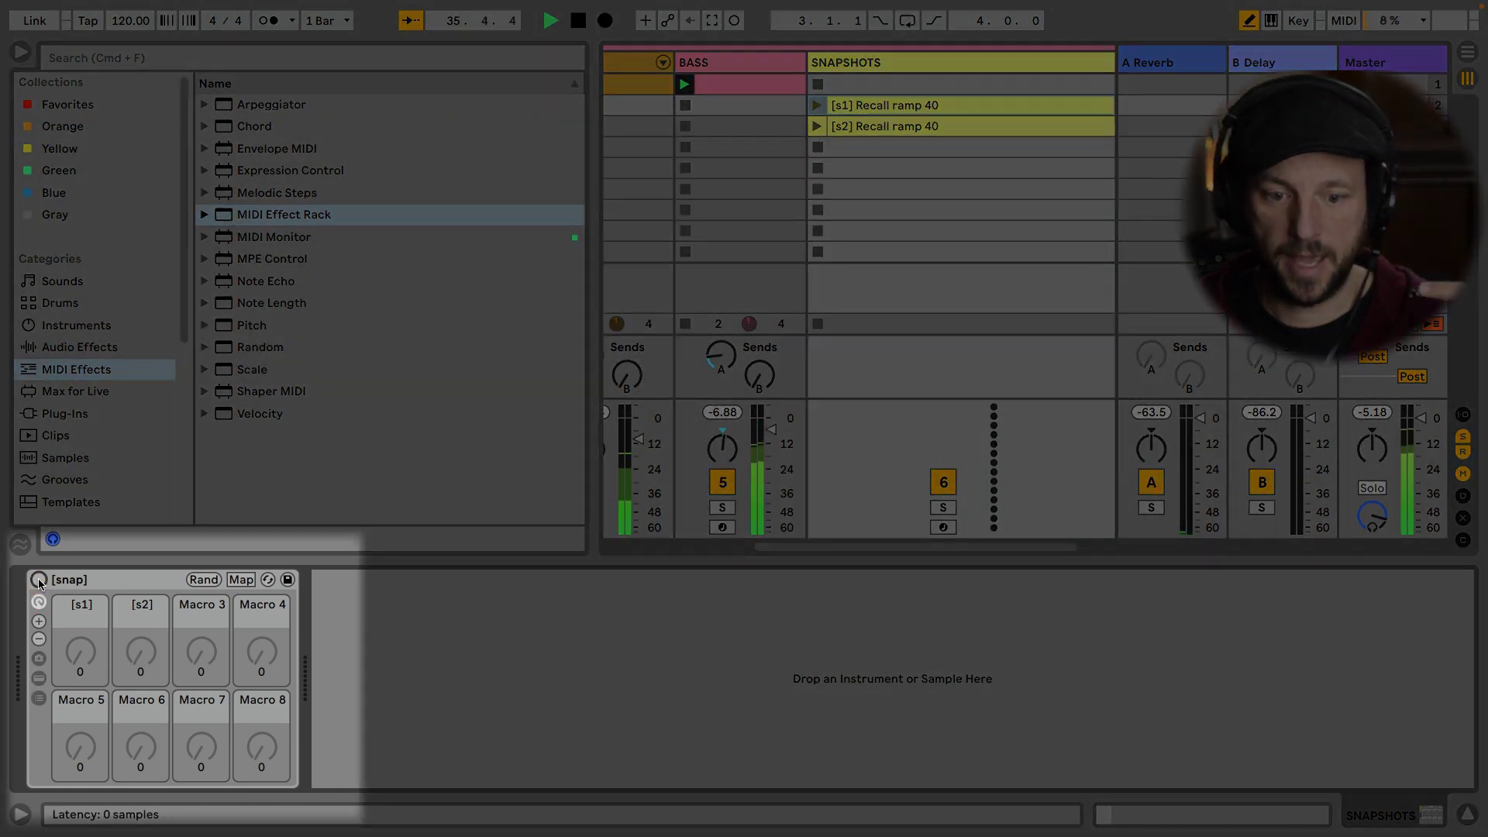
left_click(39, 580)
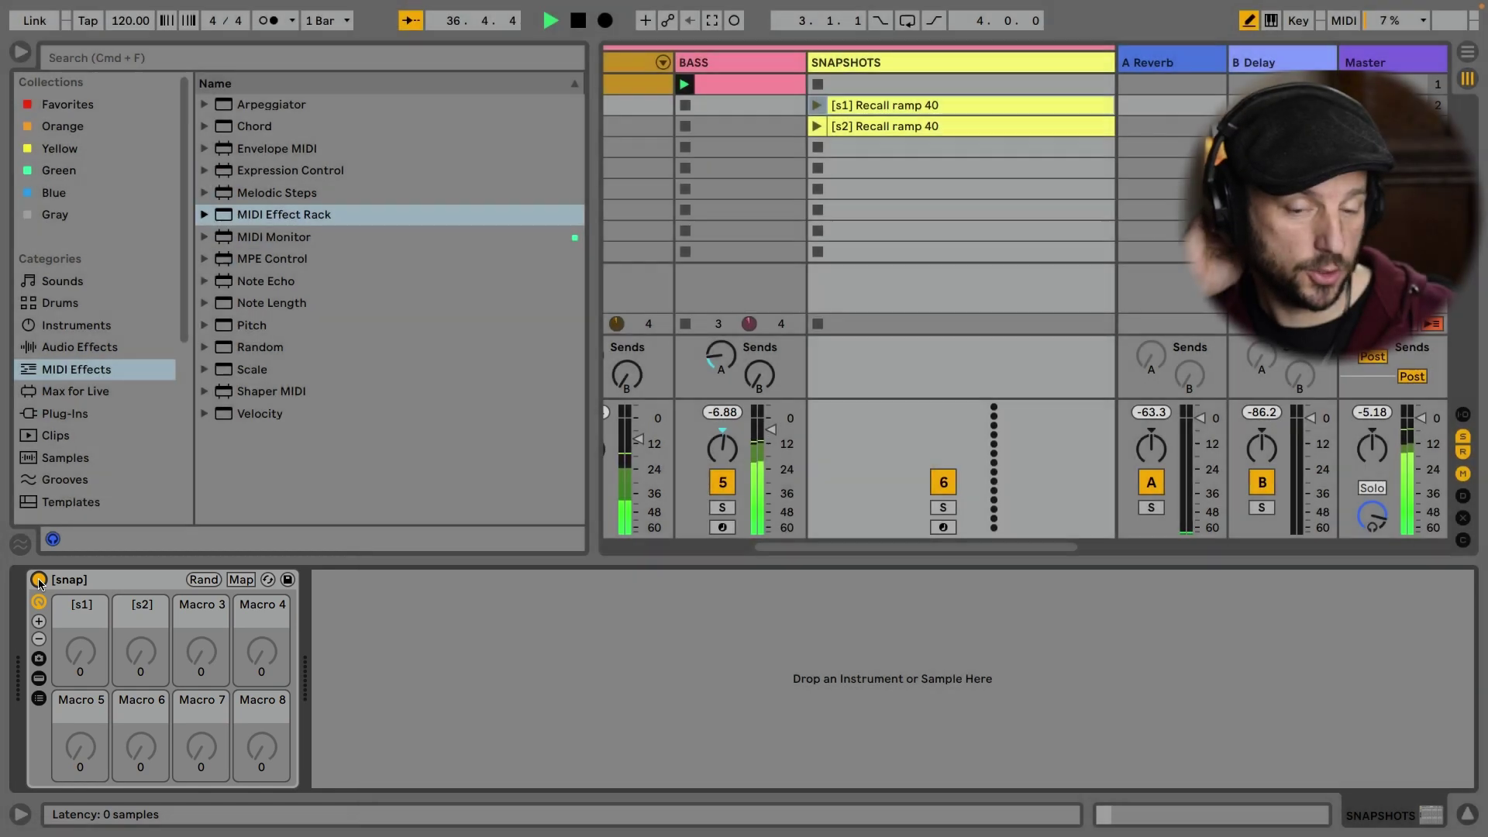
Turn the rack's [s2] macro up to 127 and MIDI-map it to CC 9 on channel 11.
left_click(140, 651)
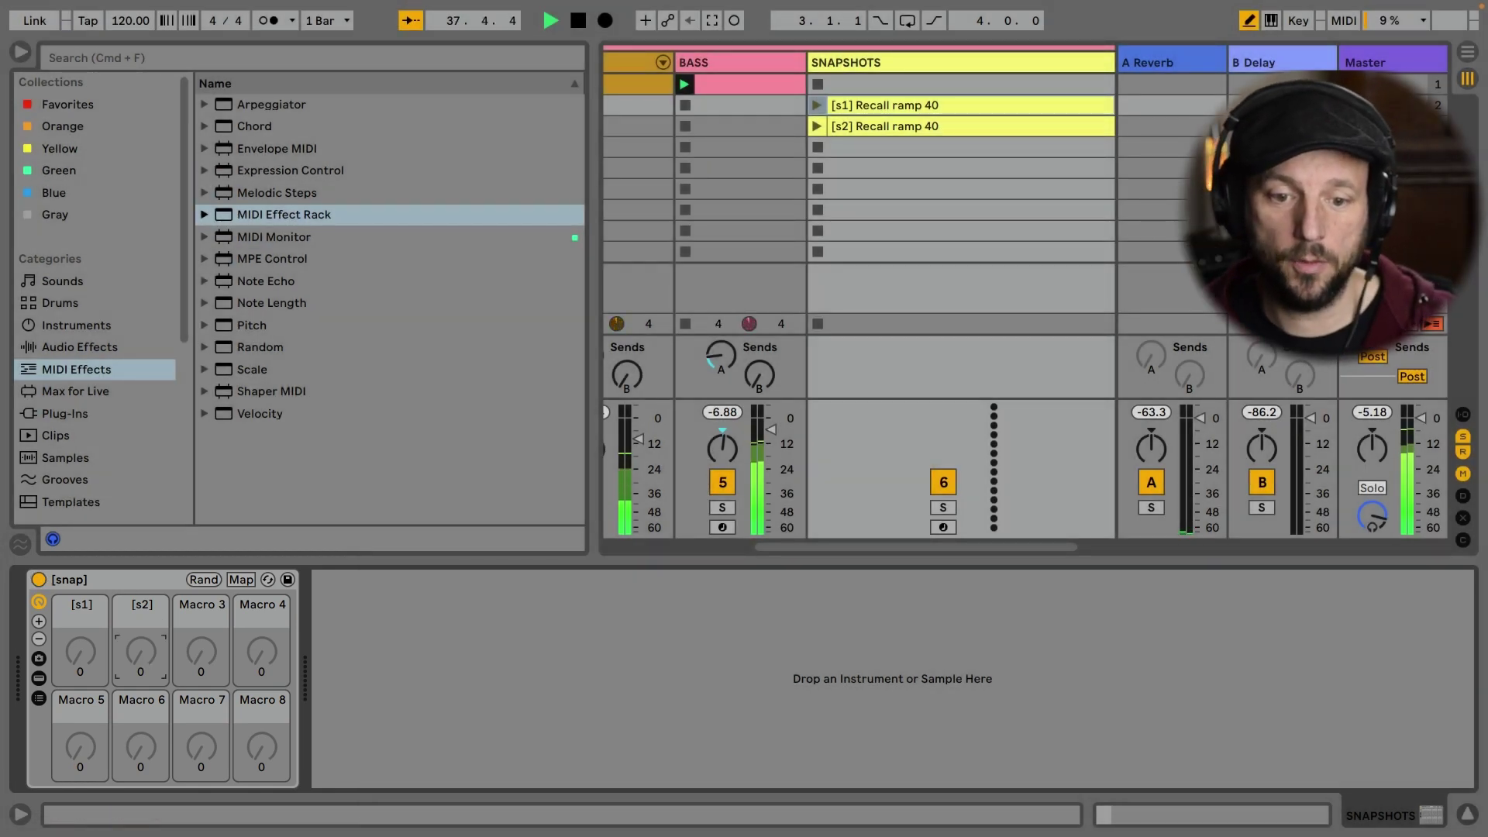
left_click_drag(140, 651, 140, 566)
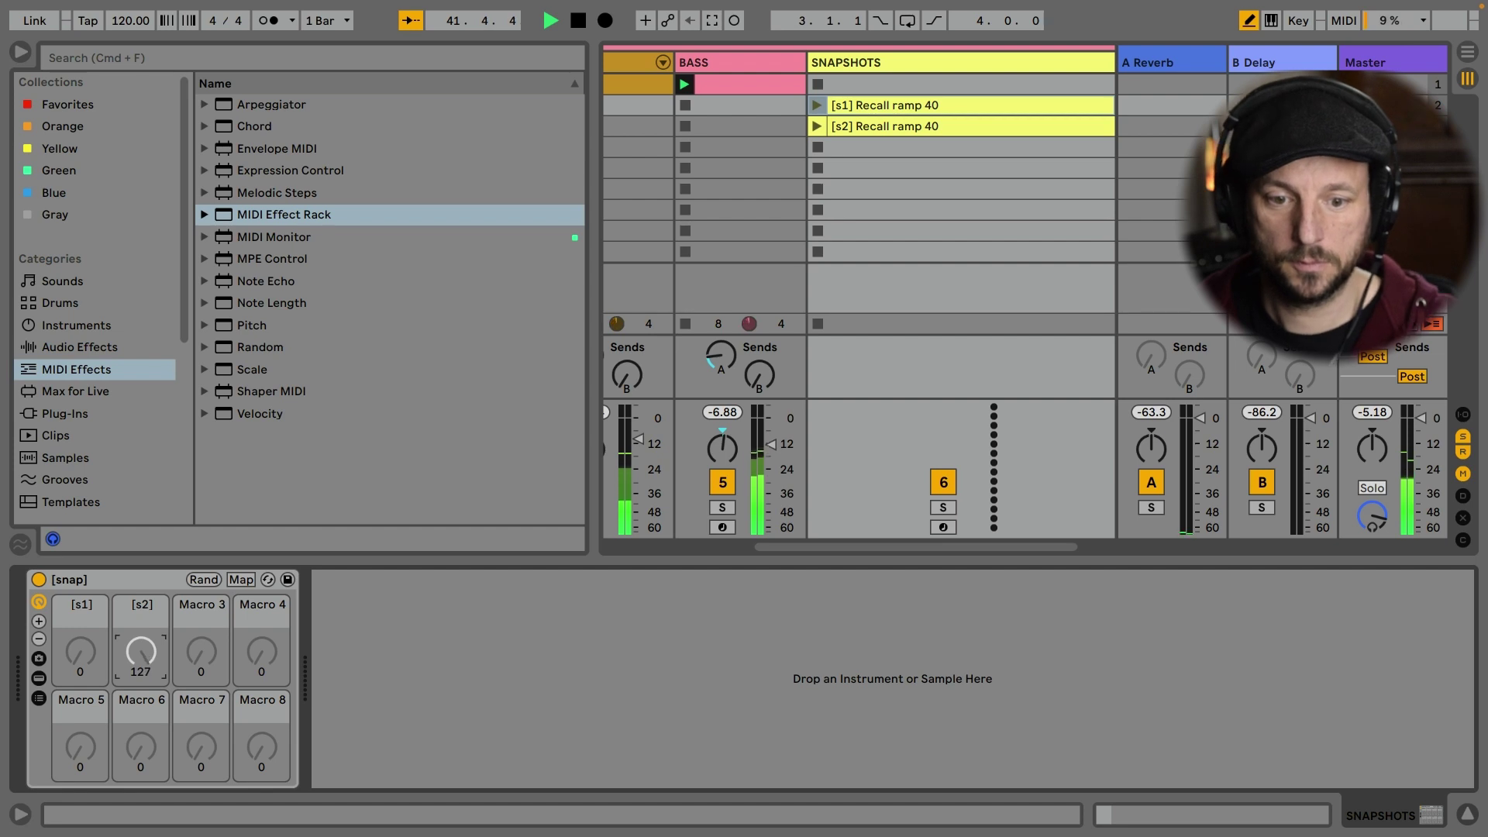
key("super+m")
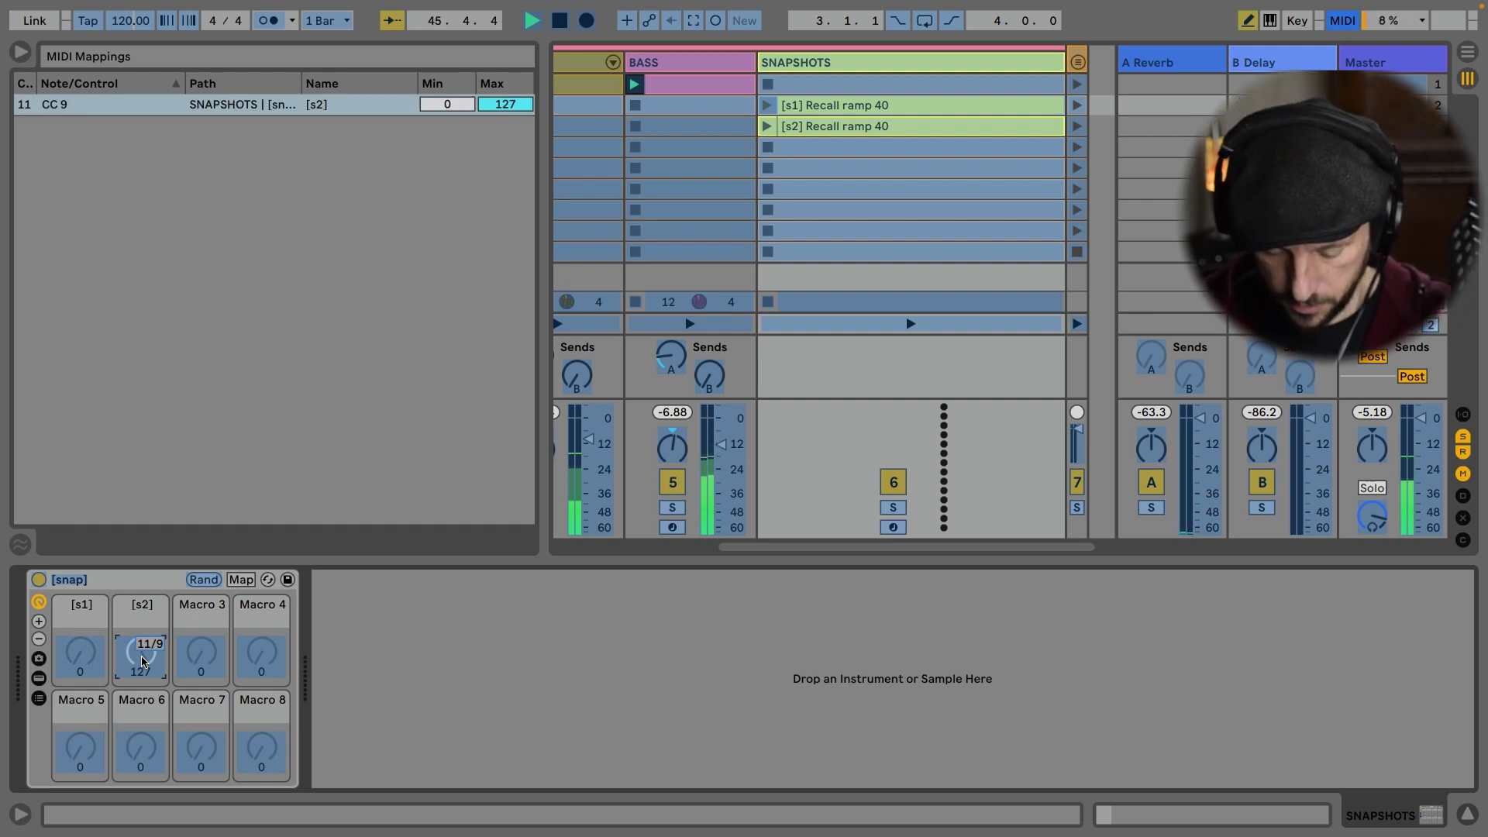
key("super+m")
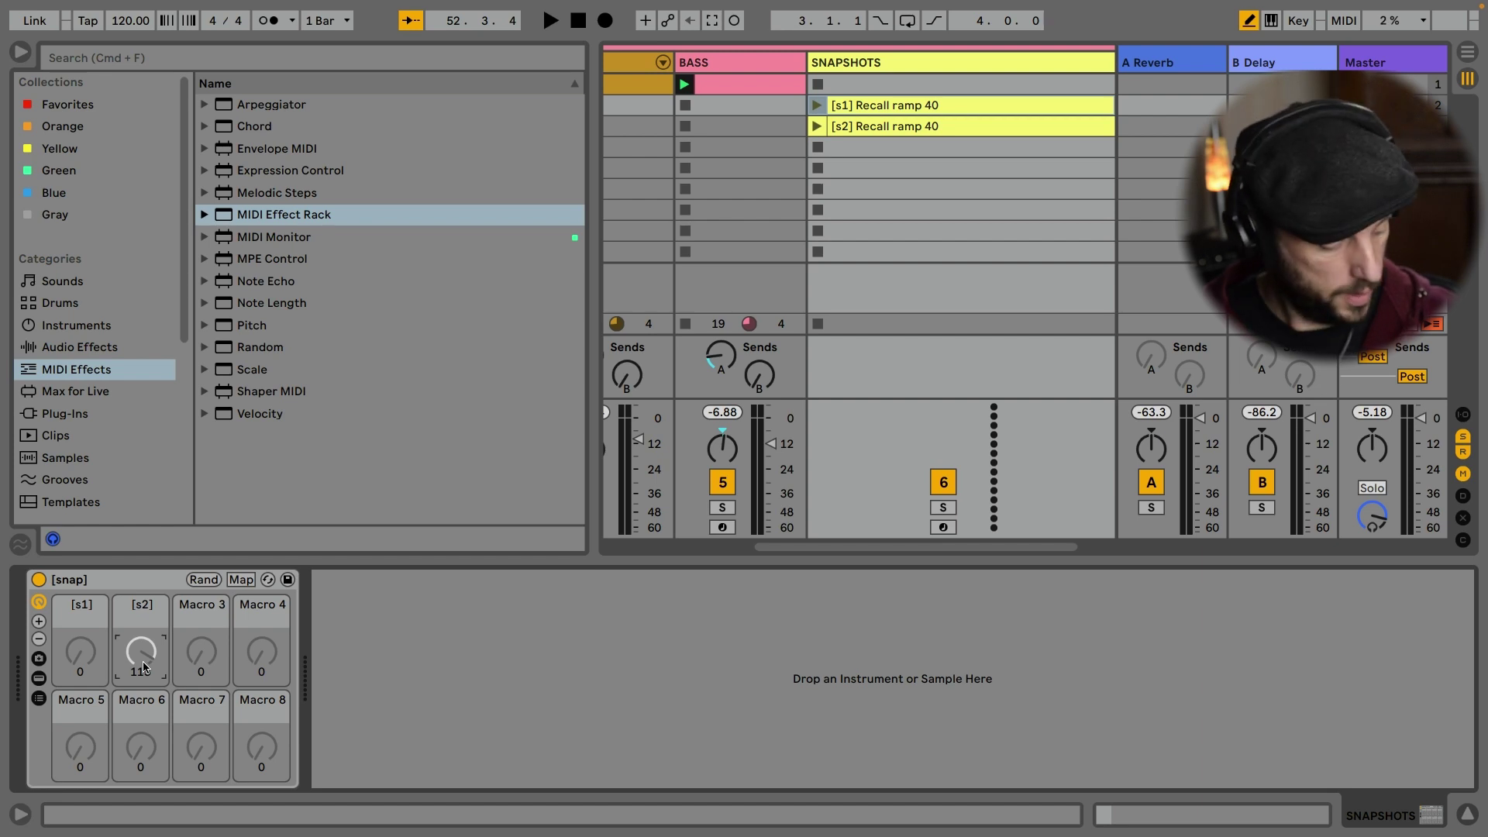
Start playback with Arrangement recording on, and check in Arrangement View that the tracks are being captured.
key("space")
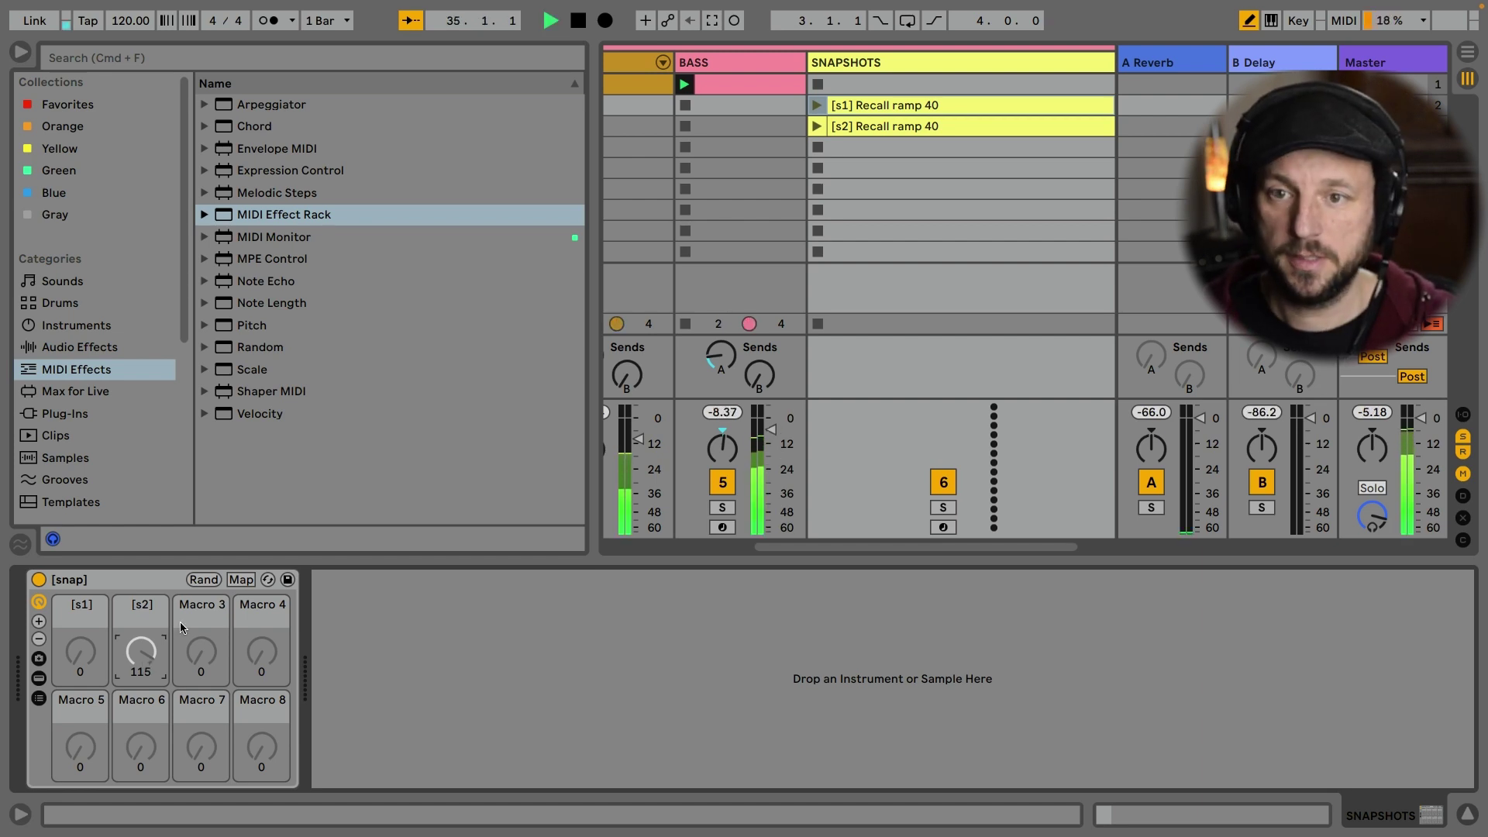
left_click(607, 21)
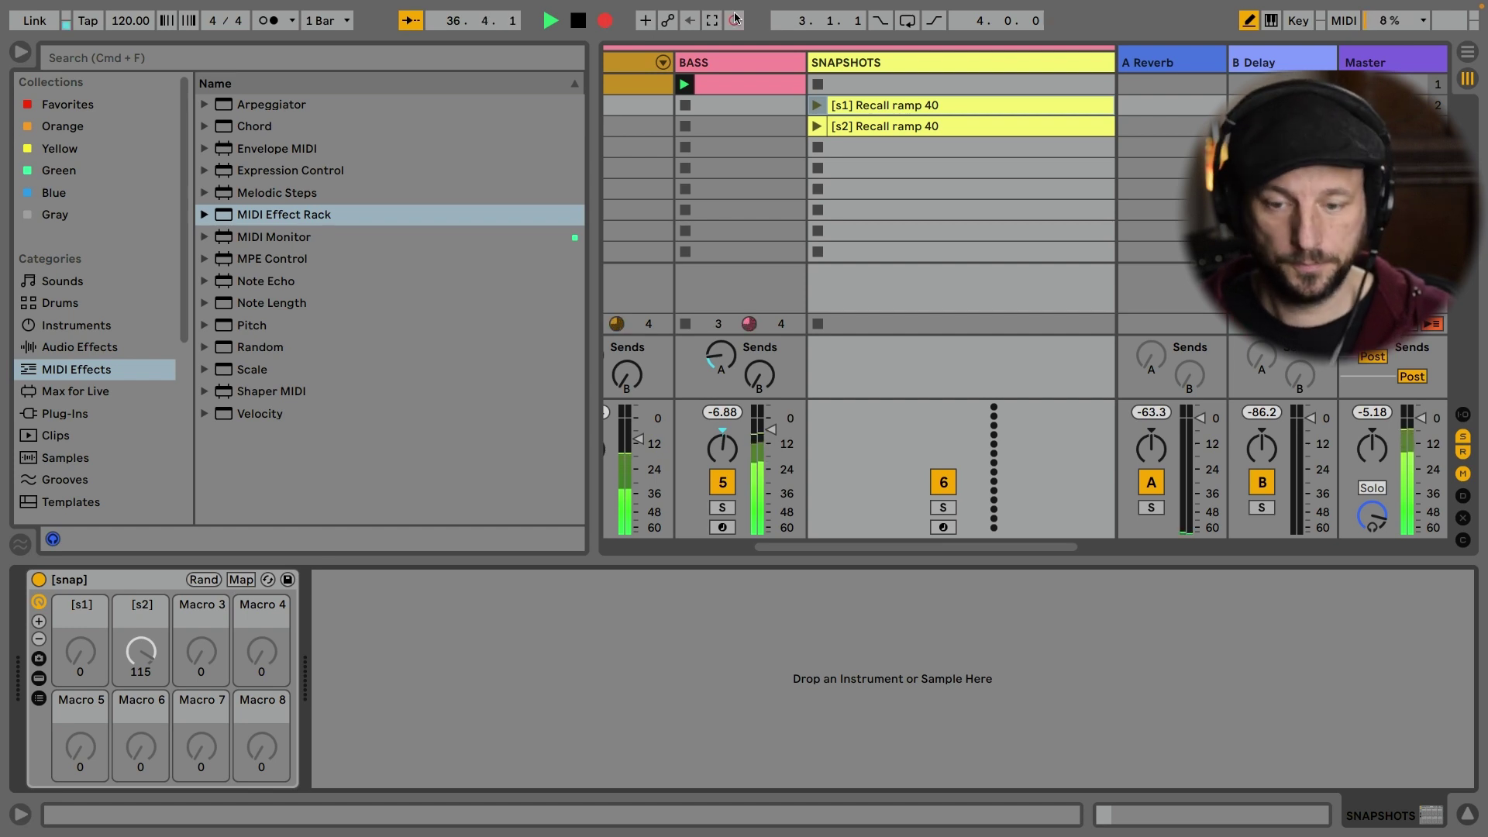
key("Tab")
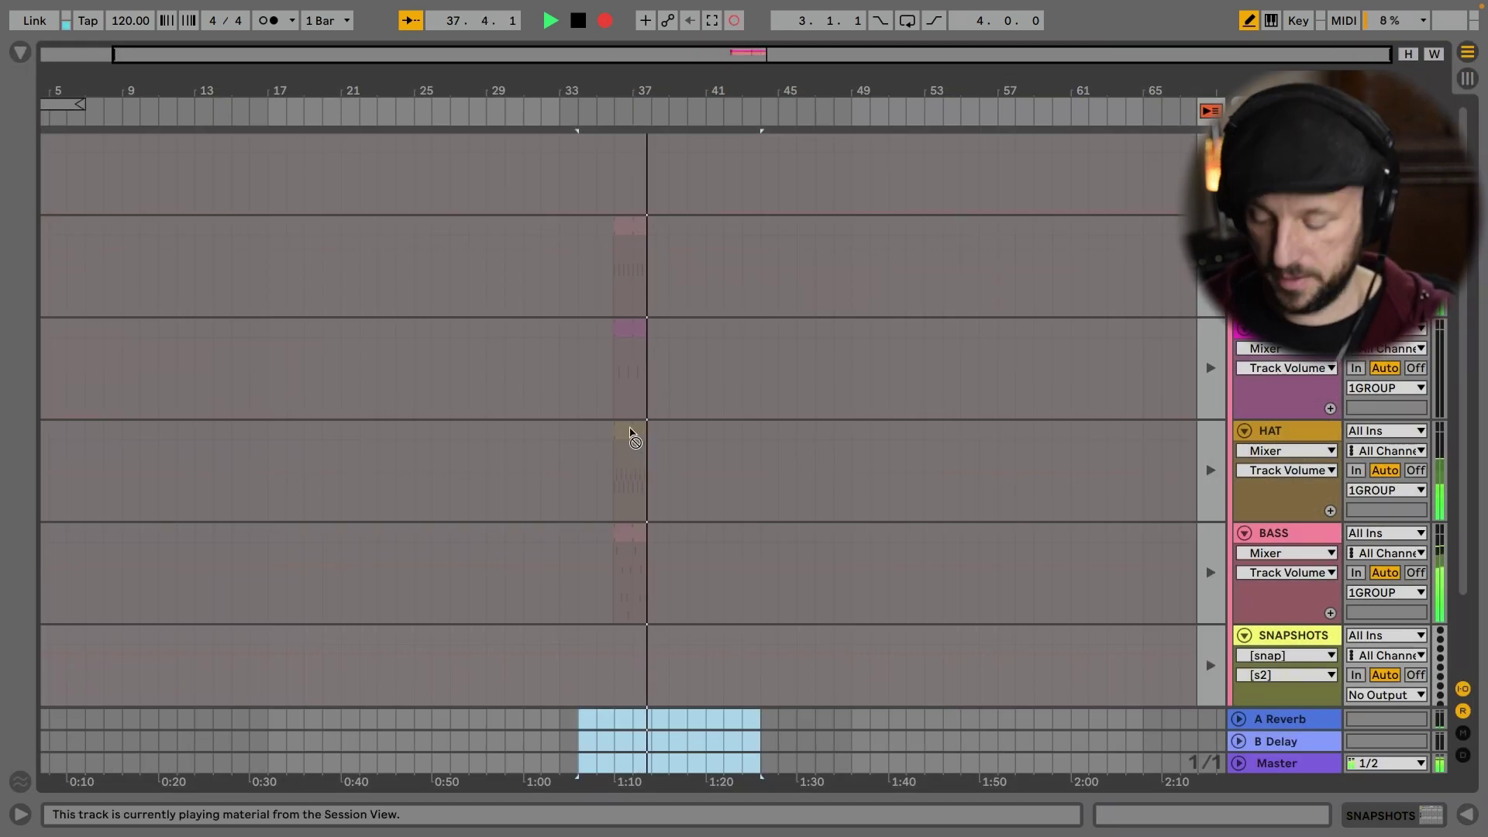
scroll(629, 434, "up", 5)
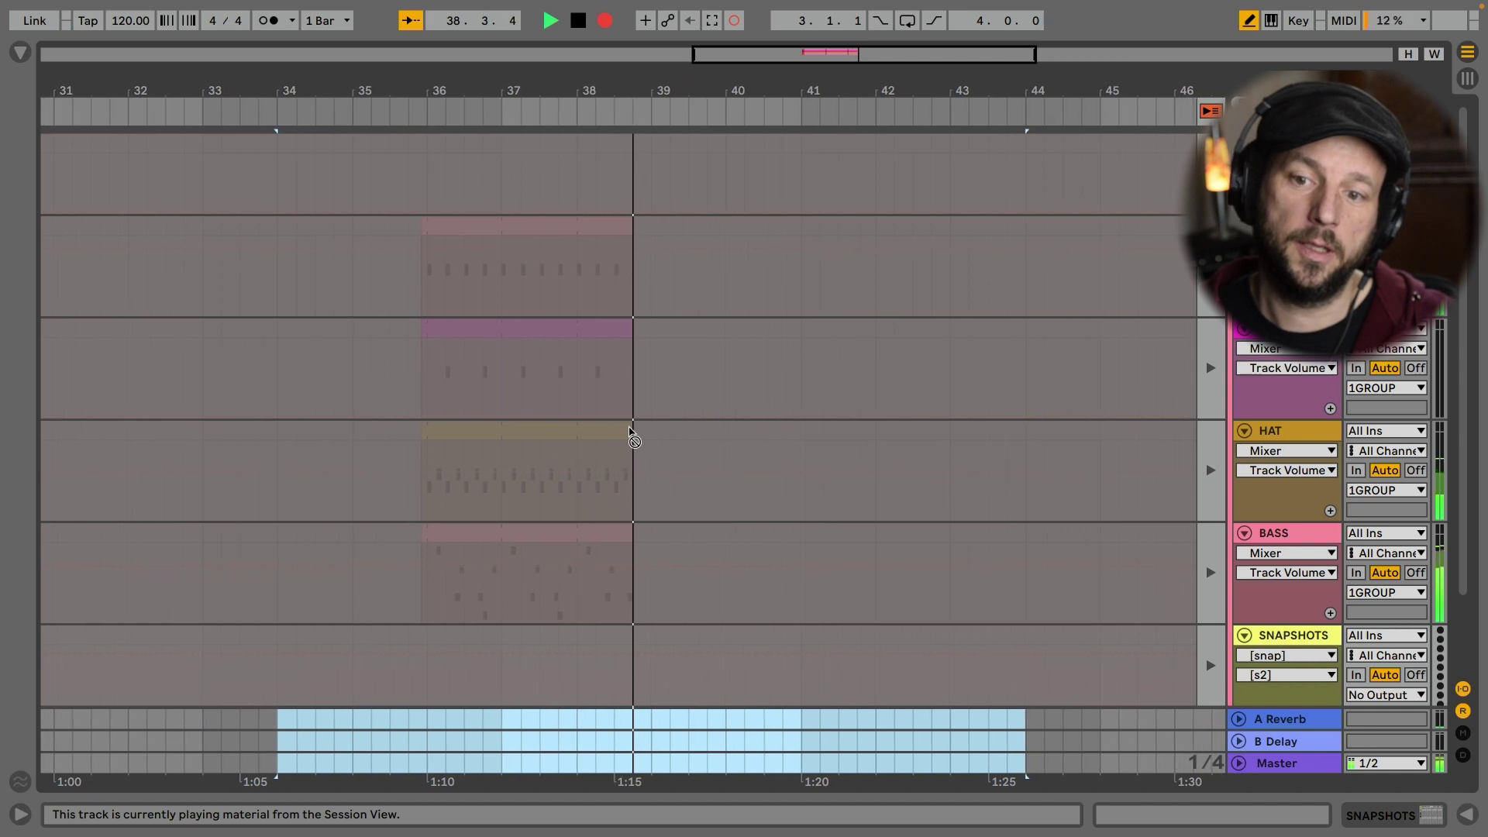
key("Tab")
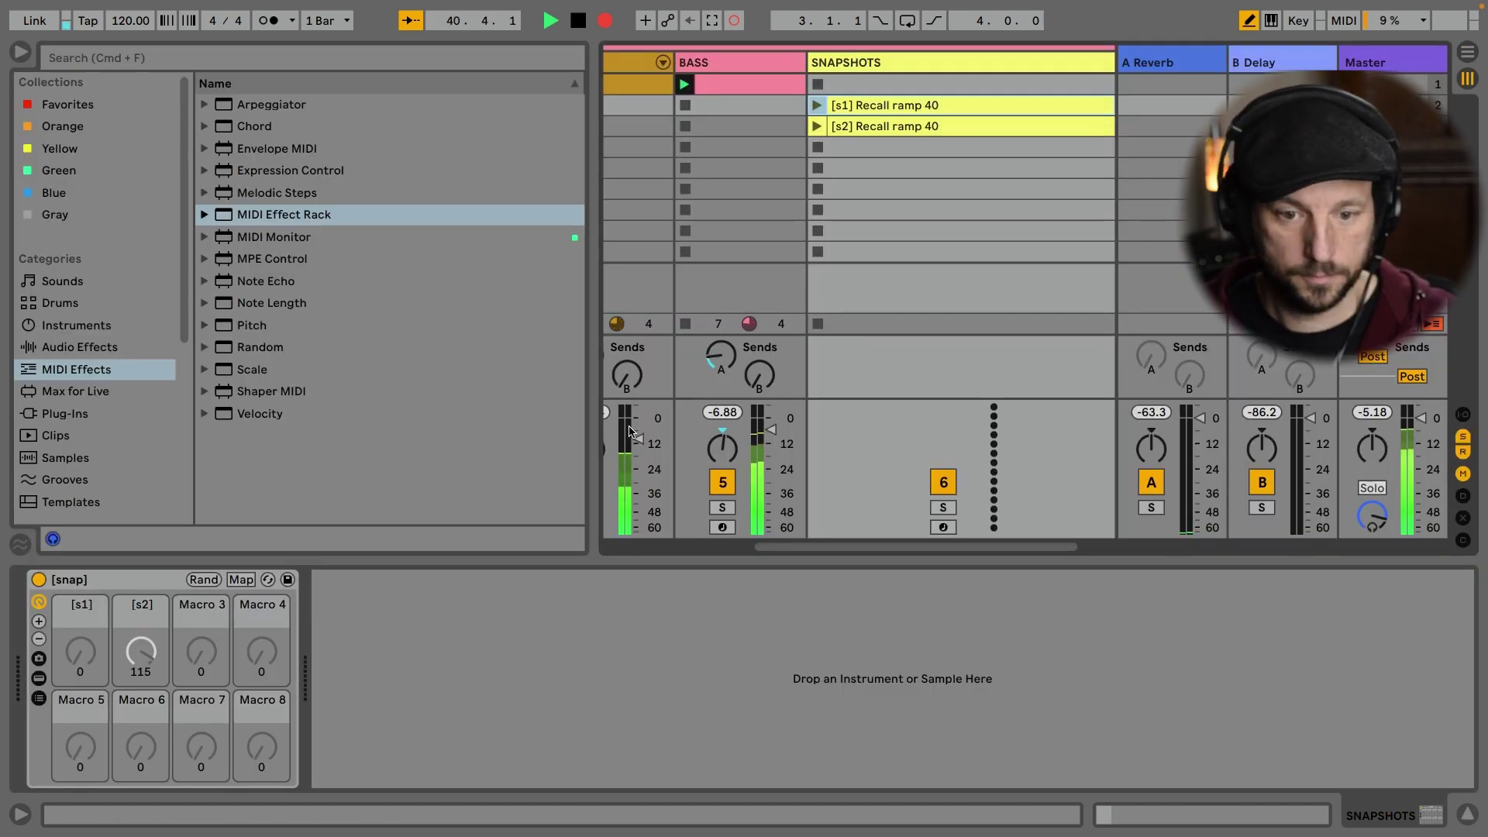
While recording, switch the [snap] rack off and back on and bring its [s2] macro up to 127.
left_click(39, 579)
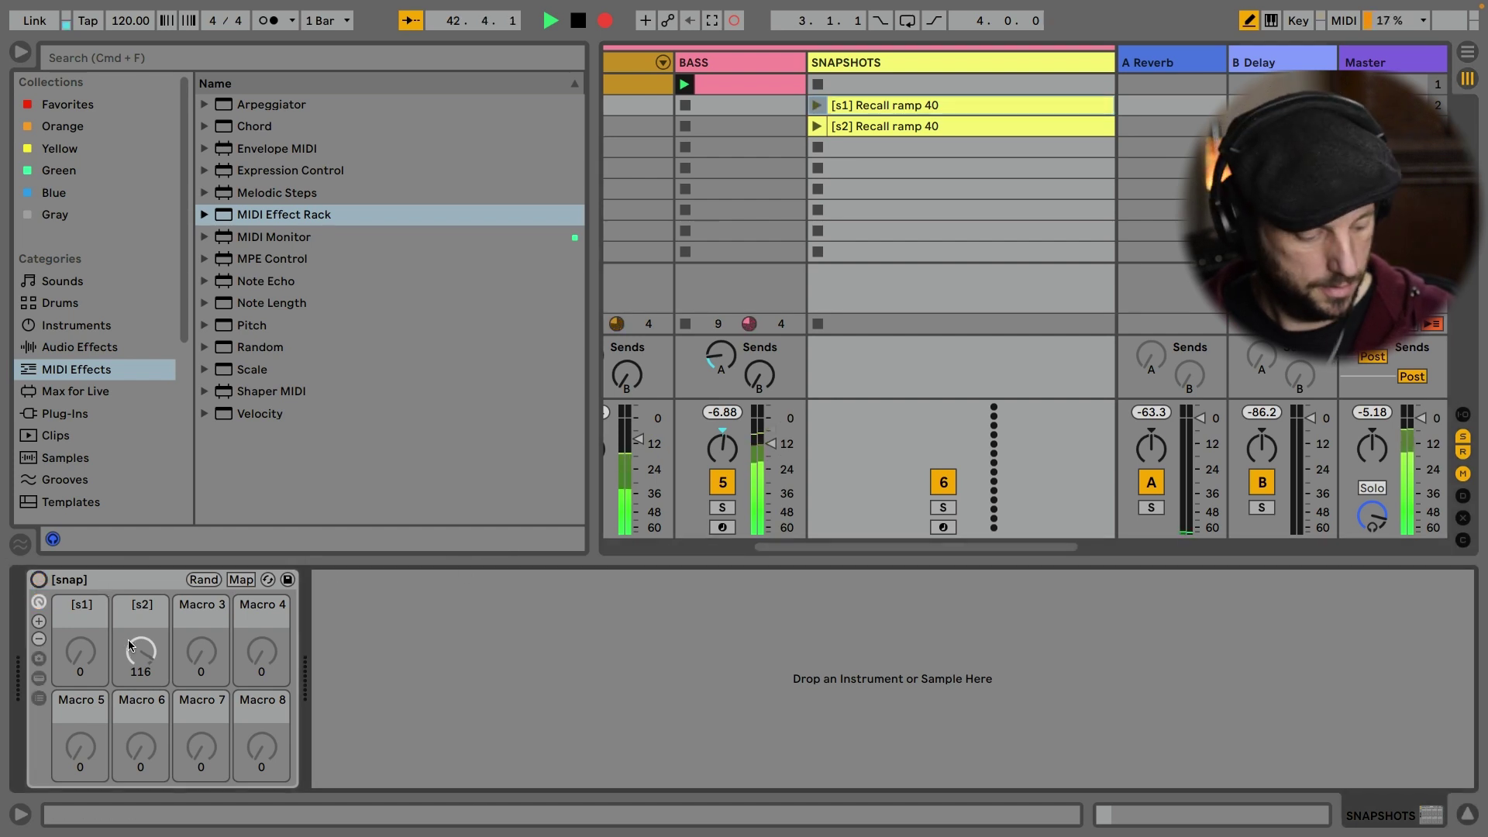
left_click(38, 580)
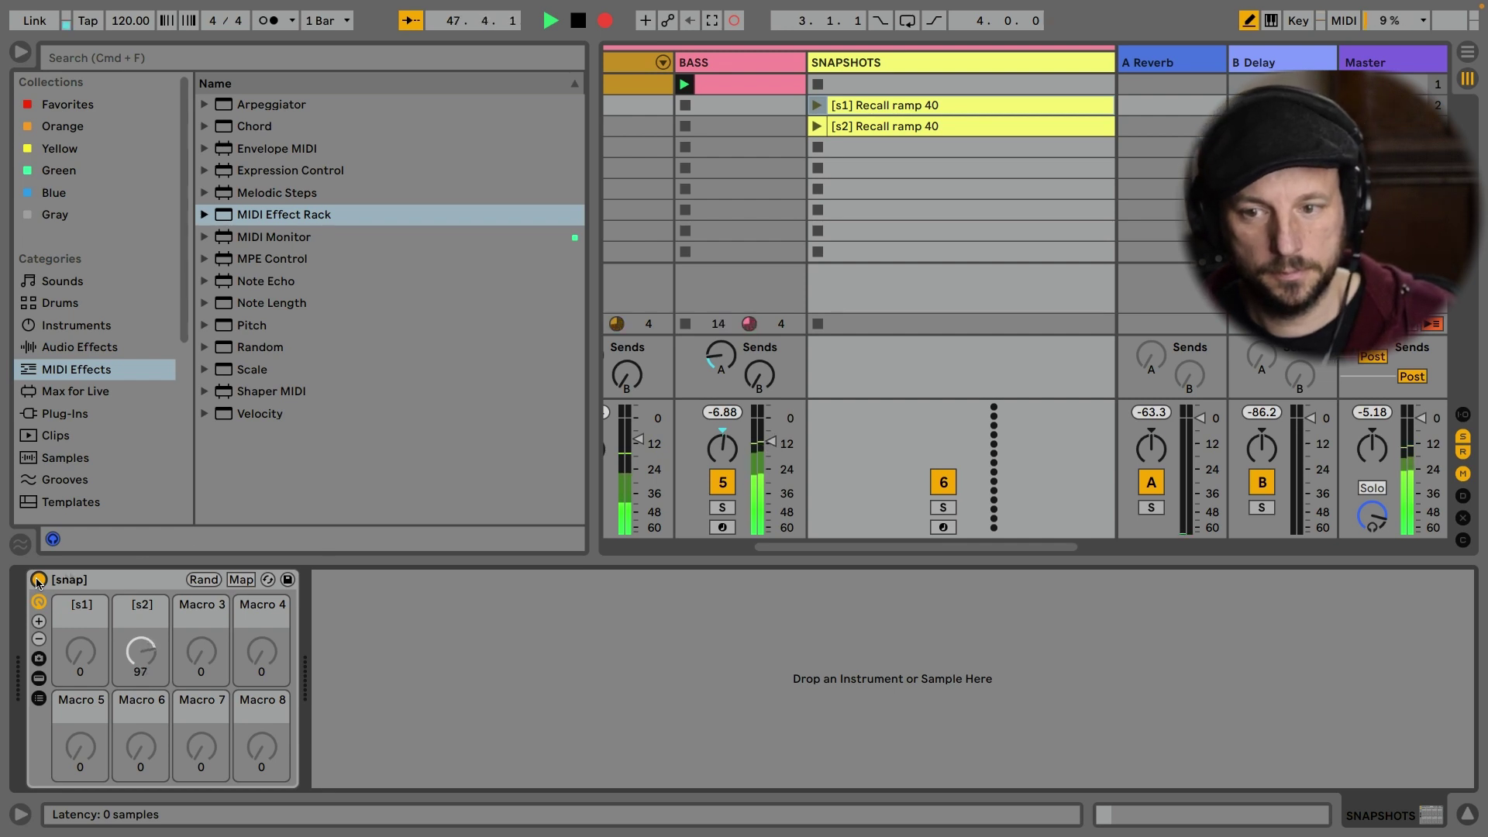
scroll(755, 411, "left", 5)
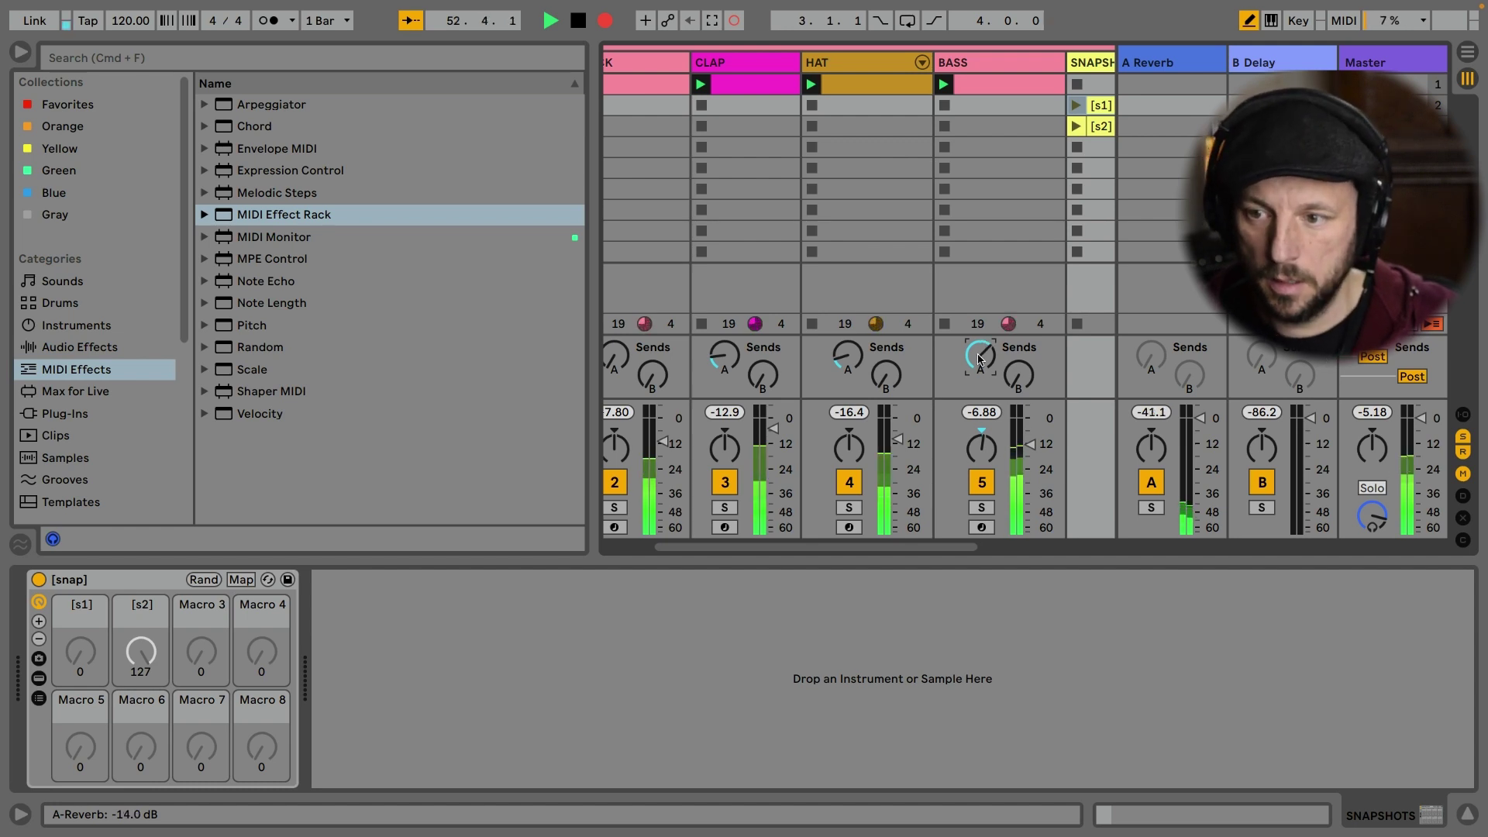
Return all tracks to Arrangement playback so the recorded clips and automation are active.
scroll(979, 358, "down", 5)
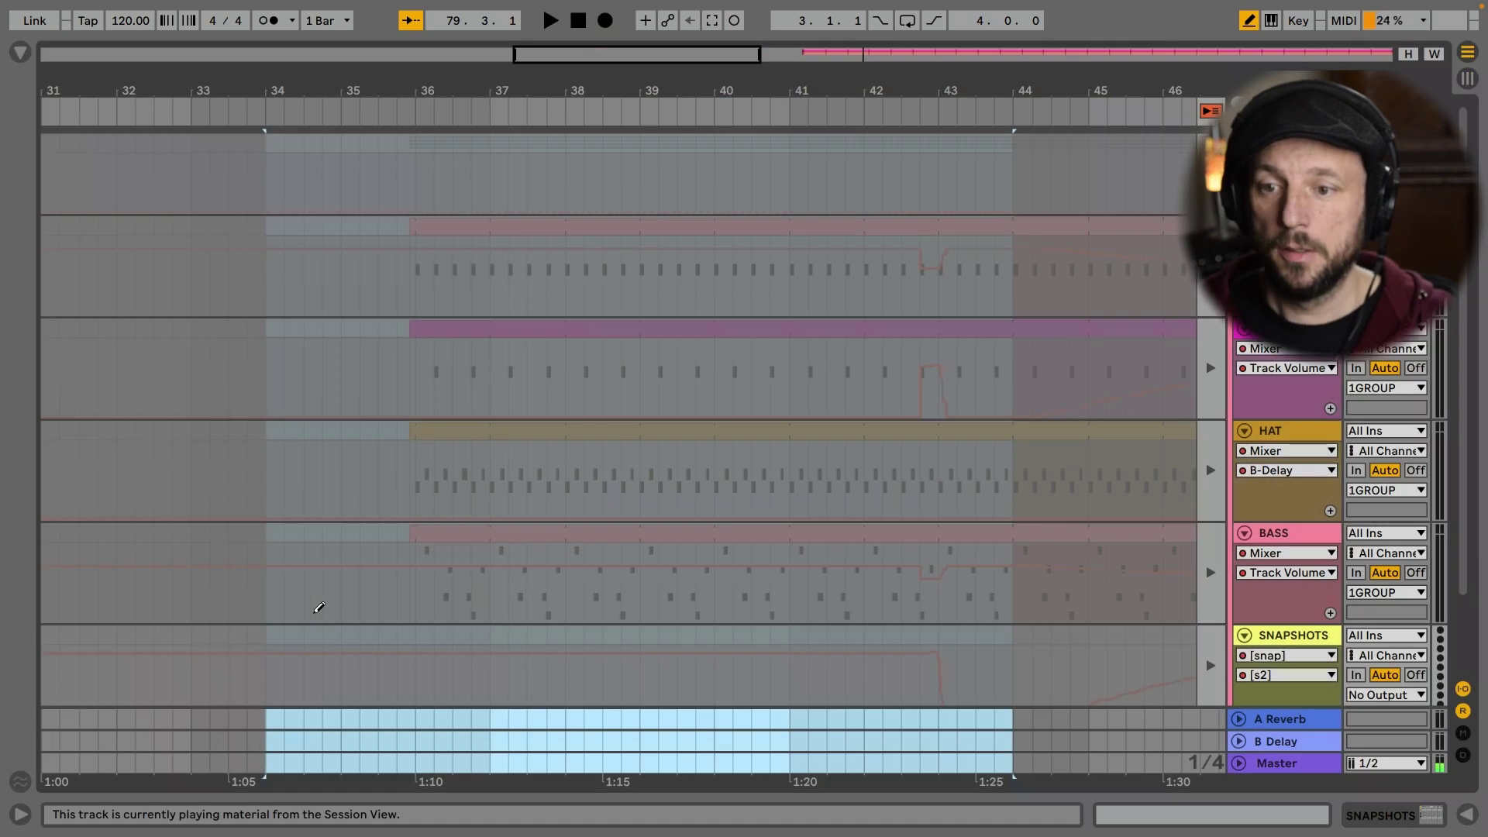
scroll(378, 523, "right", 5)
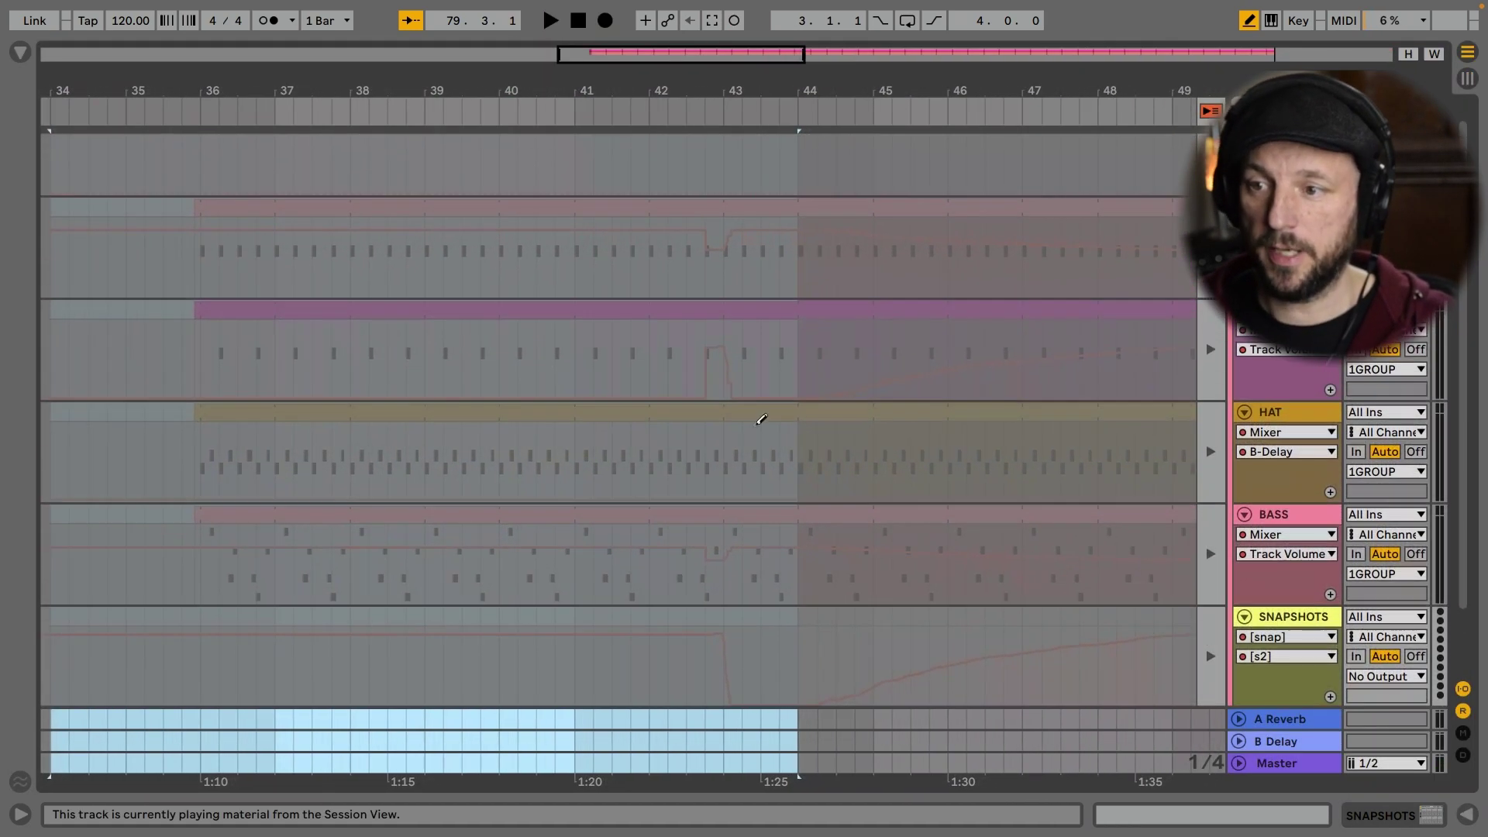
left_click(1210, 110)
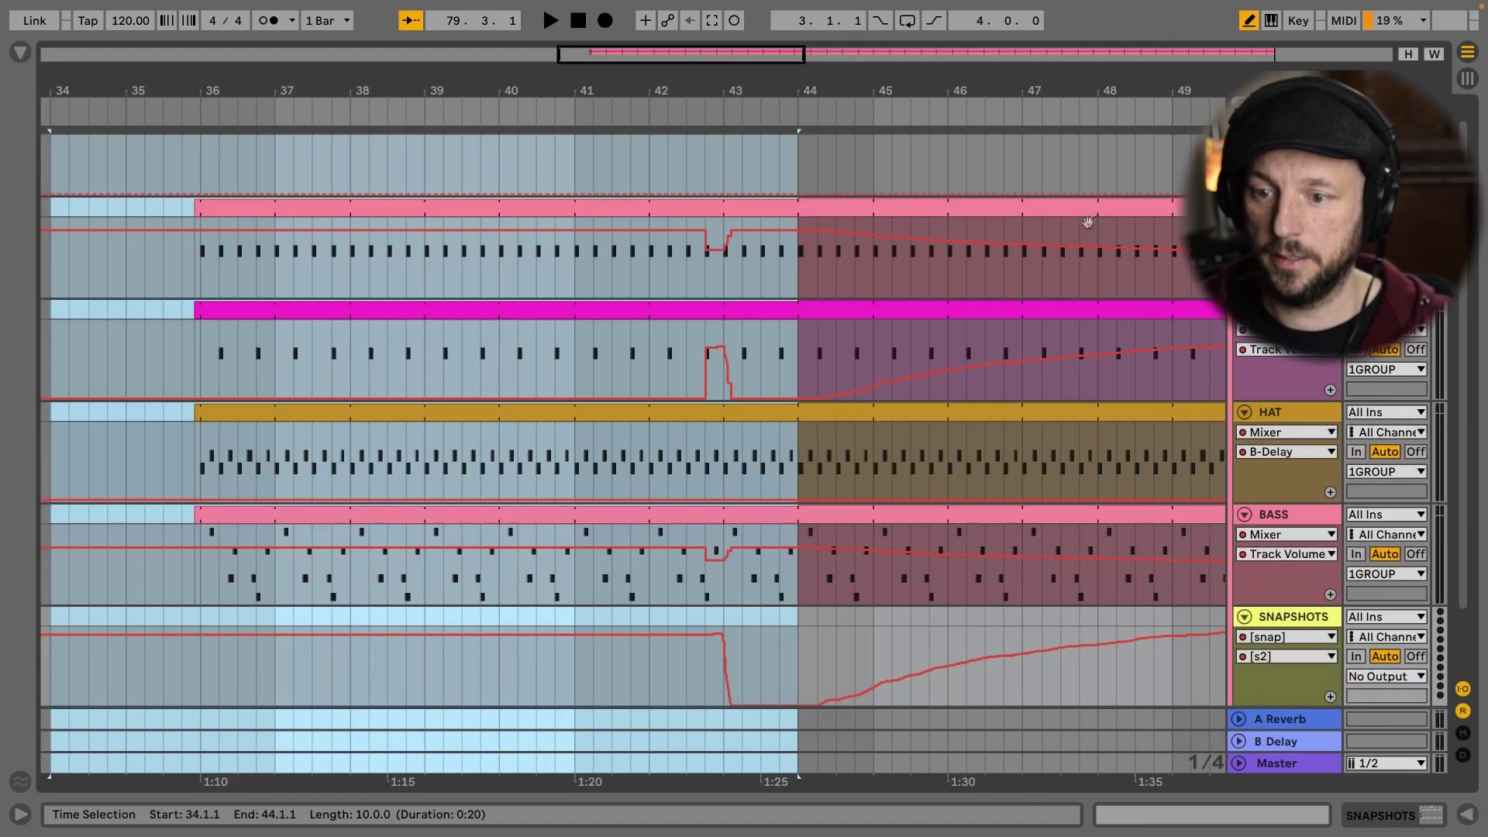
Examine the recorded volume automation on the drum and bass tracks alongside the [s2] macro curve on the SNAPSHOTS track.
scroll(723, 474, "down", 2)
scroll(723, 473, "right", 2)
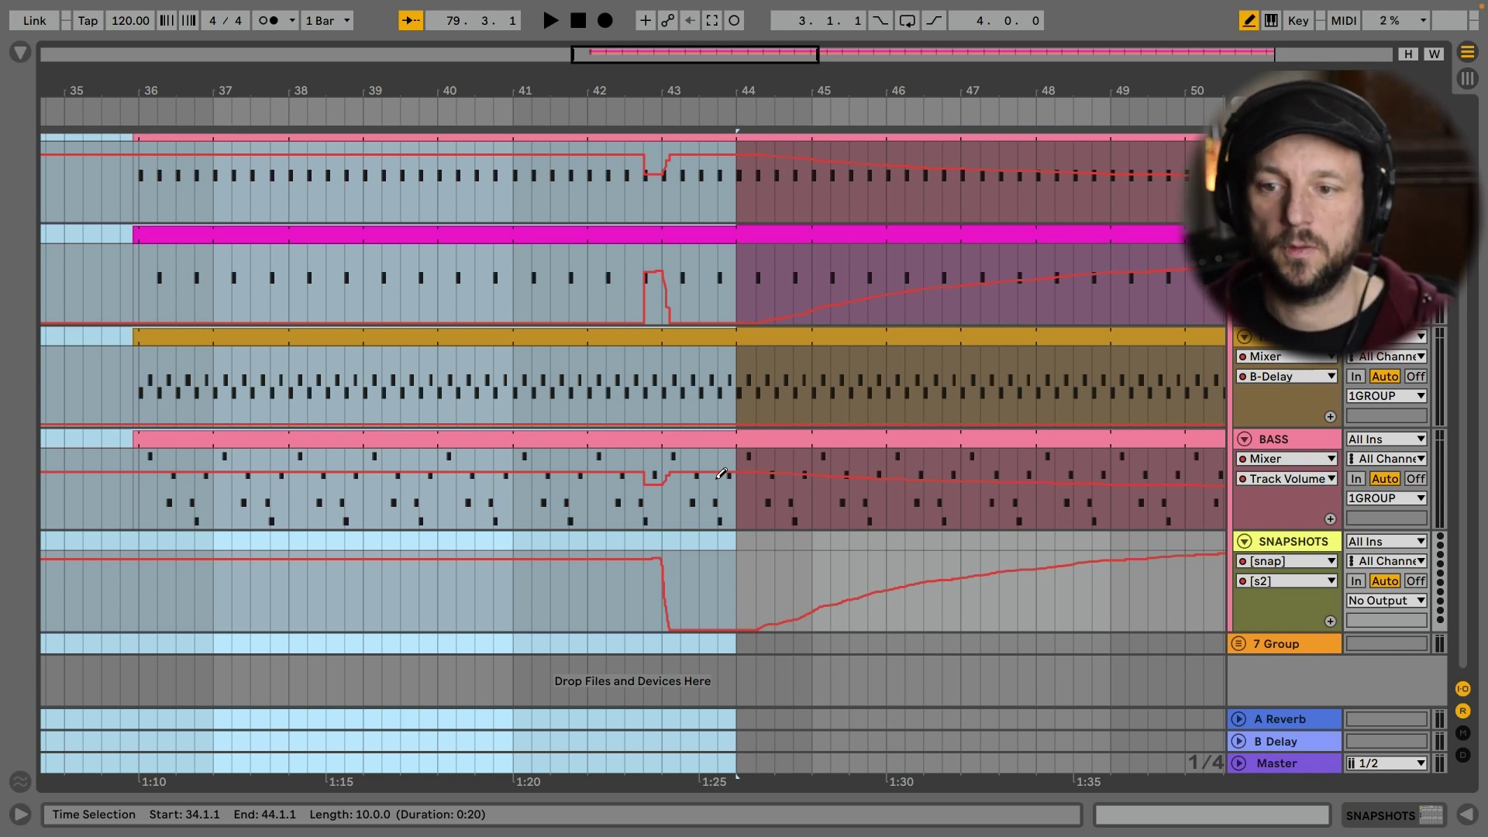
scroll(729, 446, "right", 6)
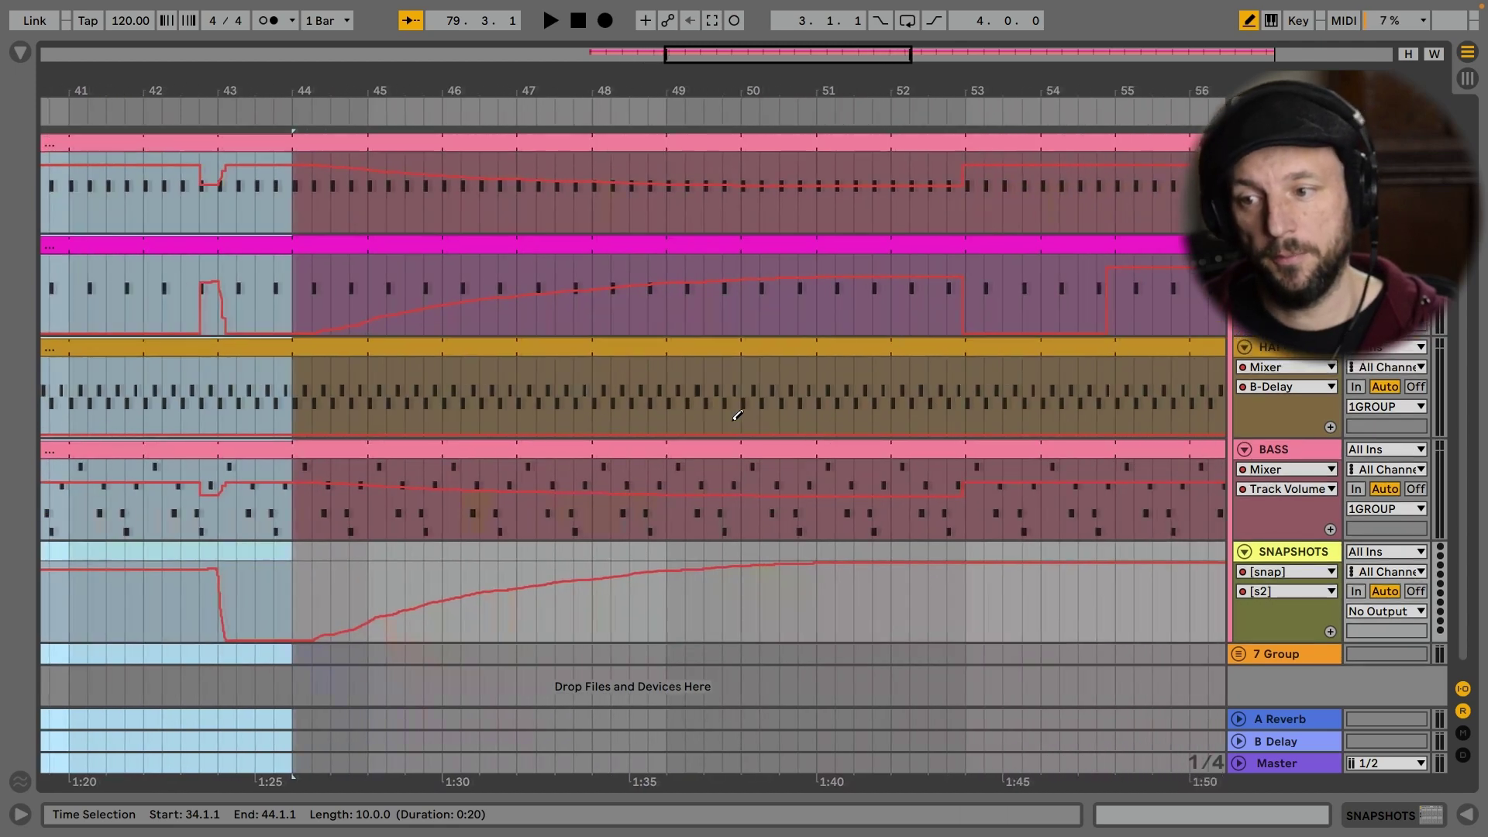
scroll(737, 416, "right", 2)
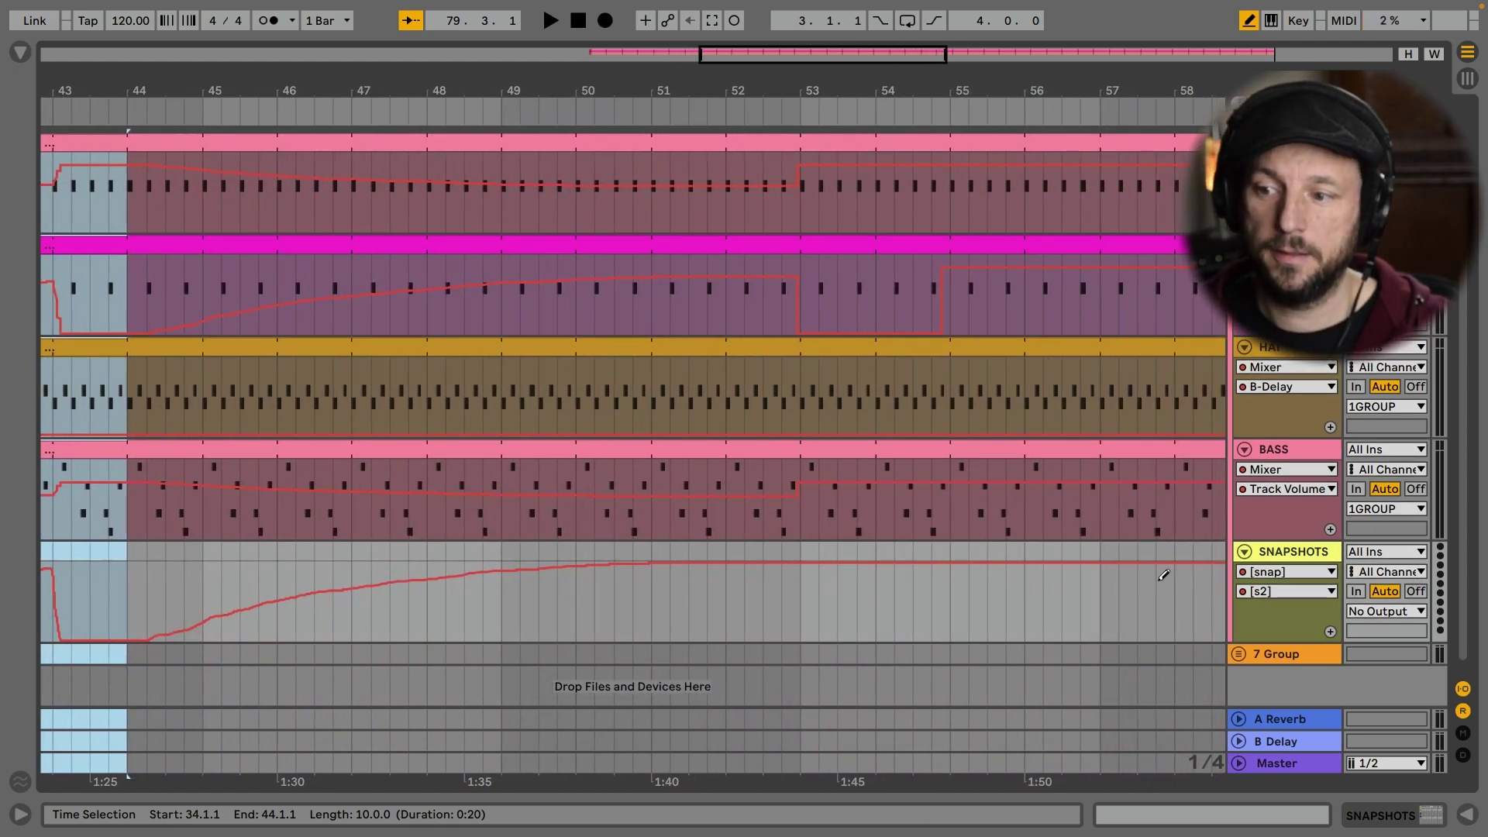
scroll(1163, 571, "up", 3)
scroll(1162, 571, "left", 6)
scroll(1162, 574, "left", 3)
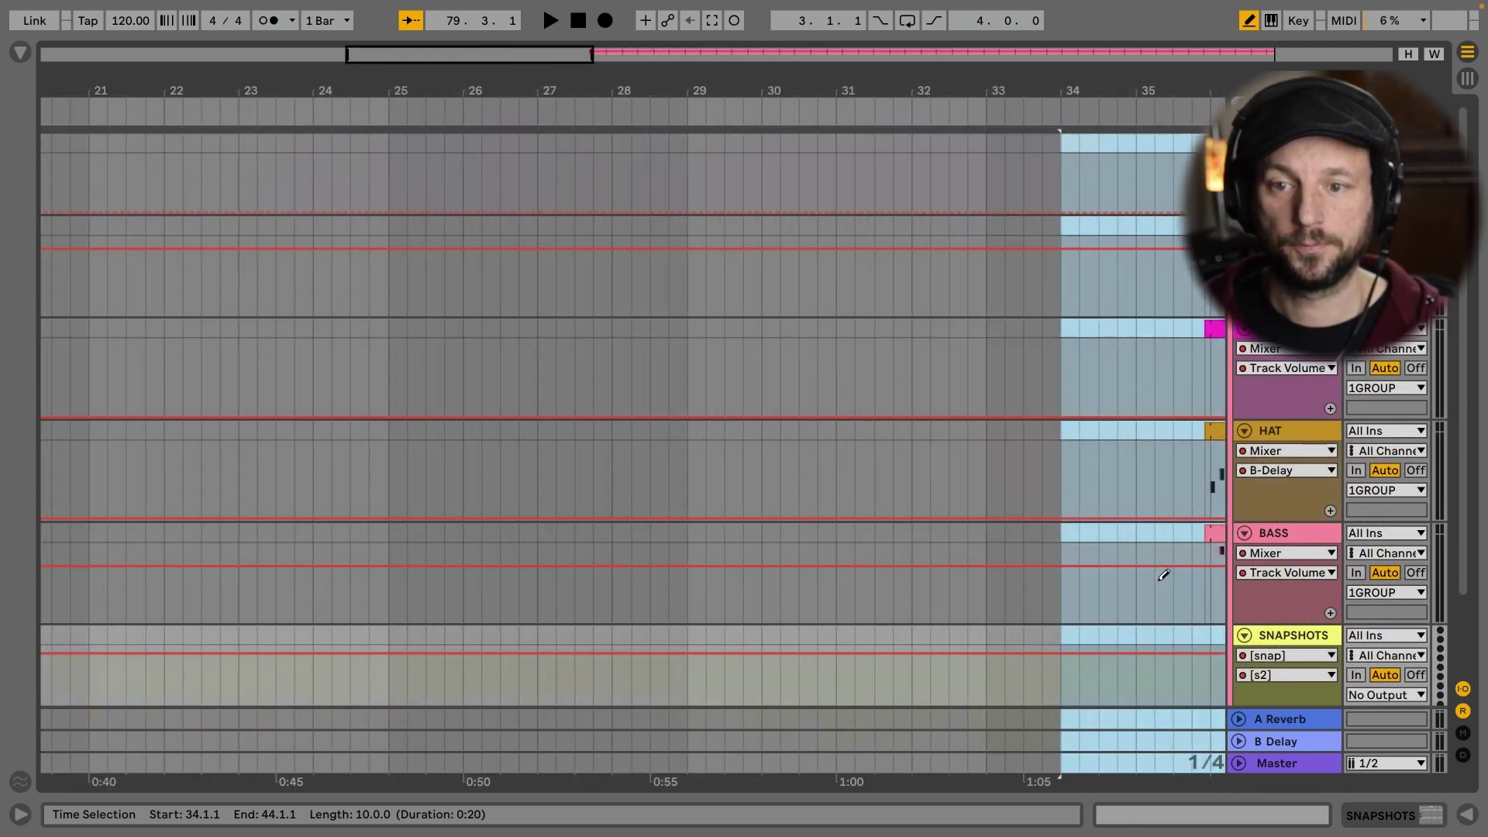
scroll(1162, 575, "left", 1)
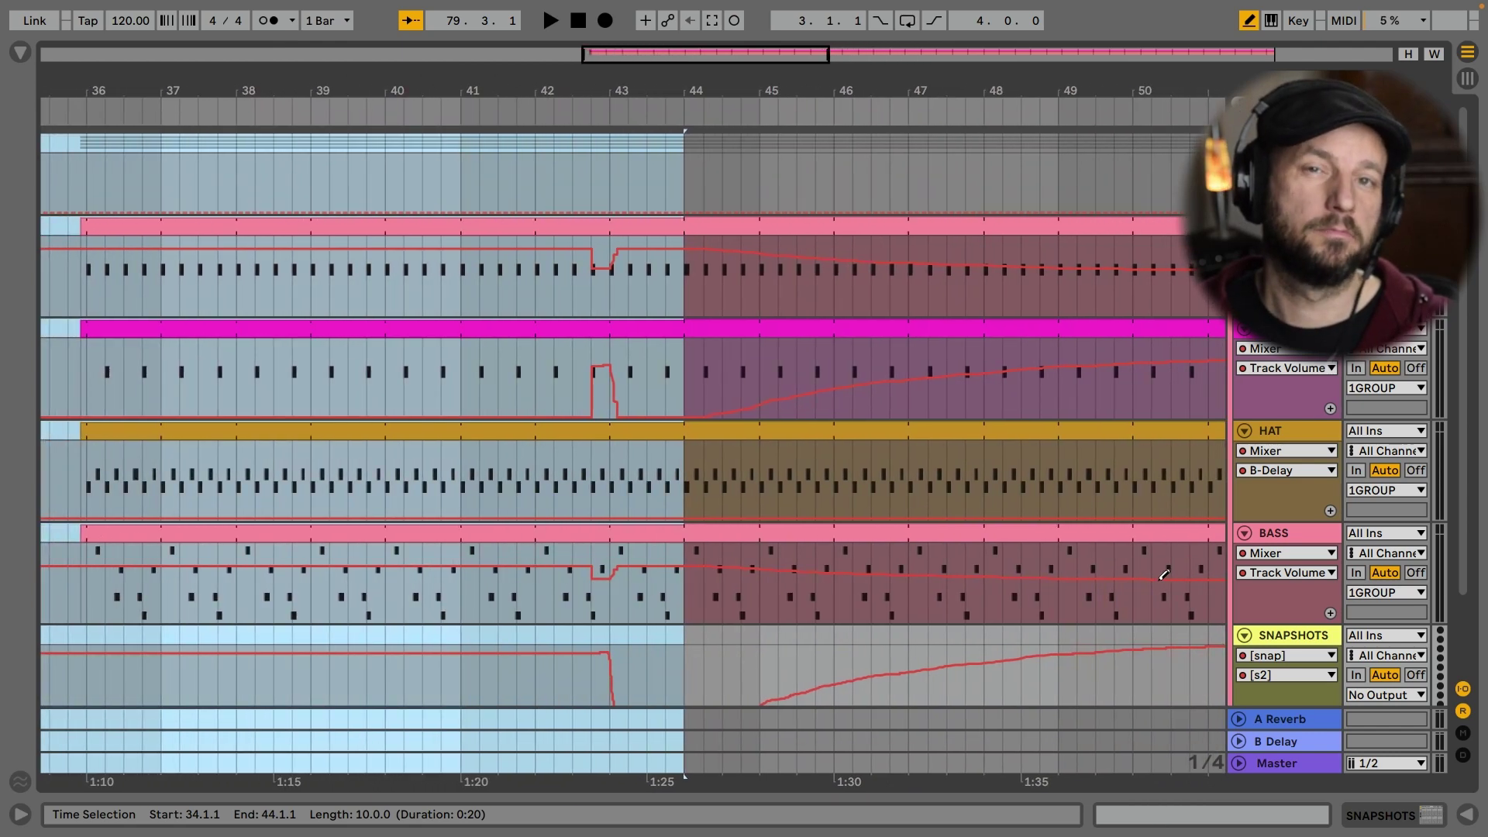
scroll(1163, 574, "left", 1)
Return to Session View and hide the browser and the device area.
key("Tab")
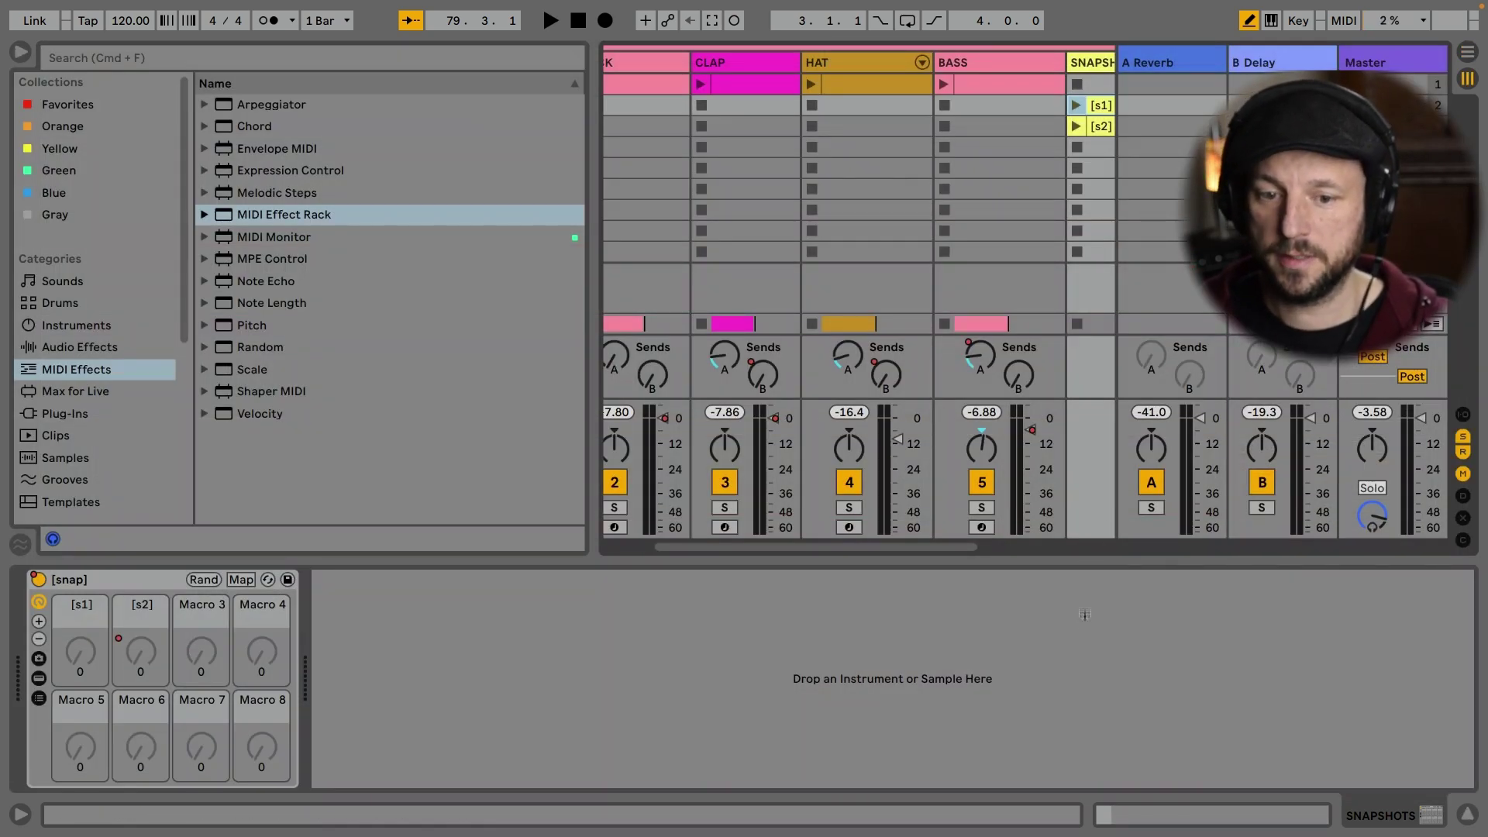
key("super+alt+b")
key("super+alt+l")
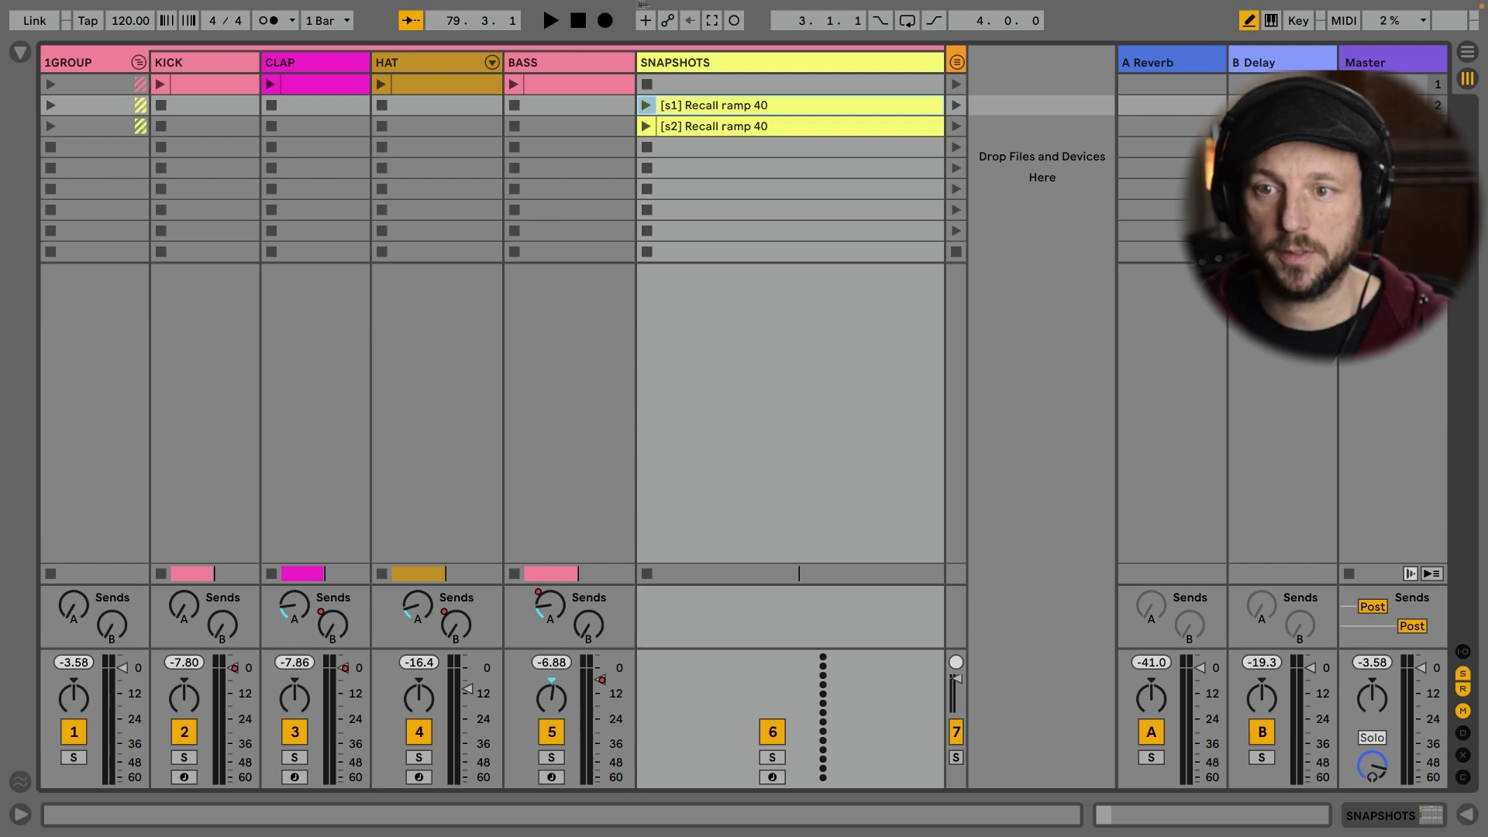
Rename the [s1] recall clip on the SNAPSHOTS track as "[s1] Recall ramps 4".
key("super+r")
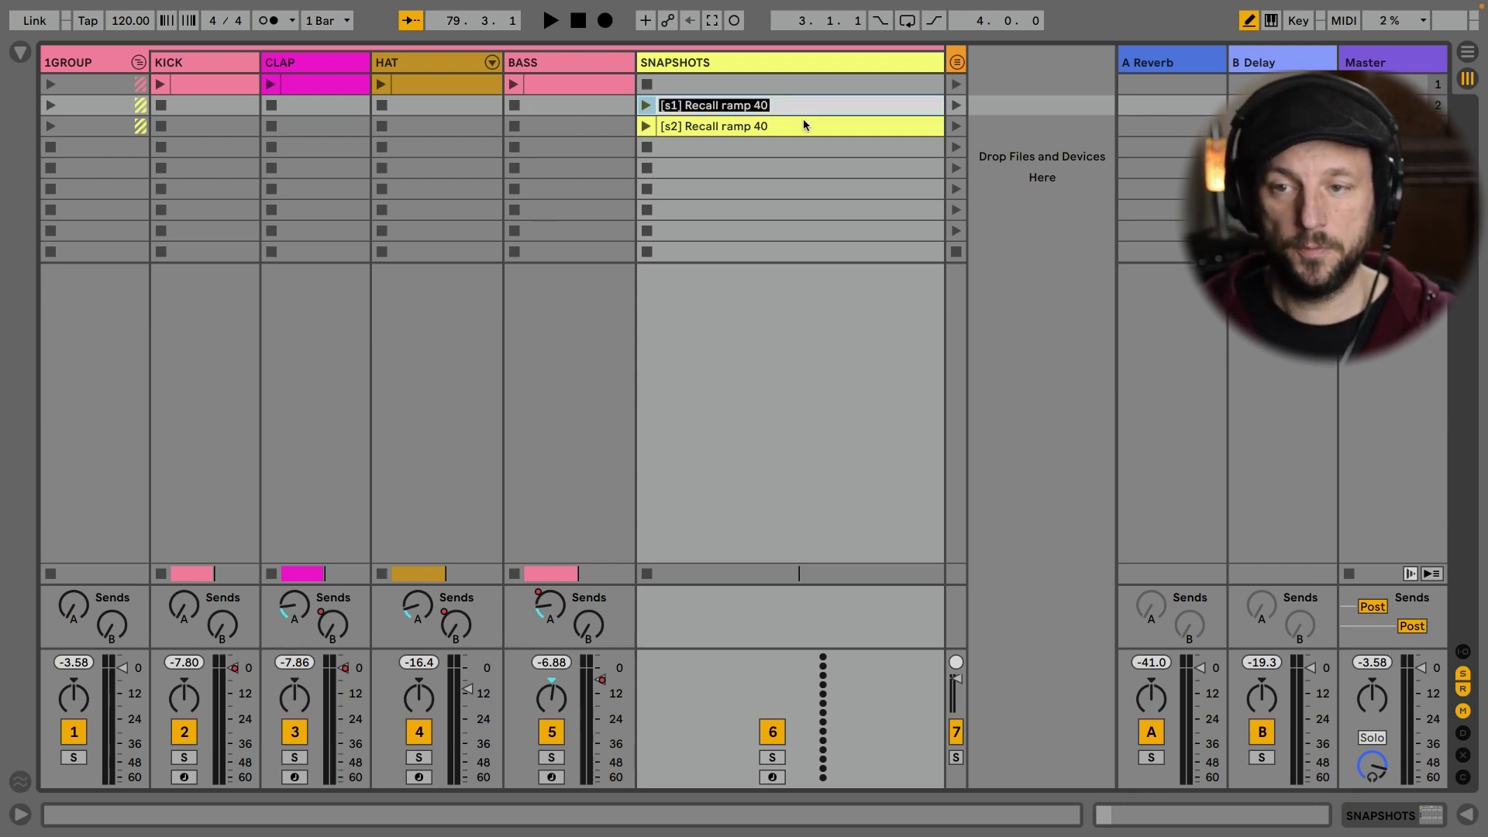
key("Return")
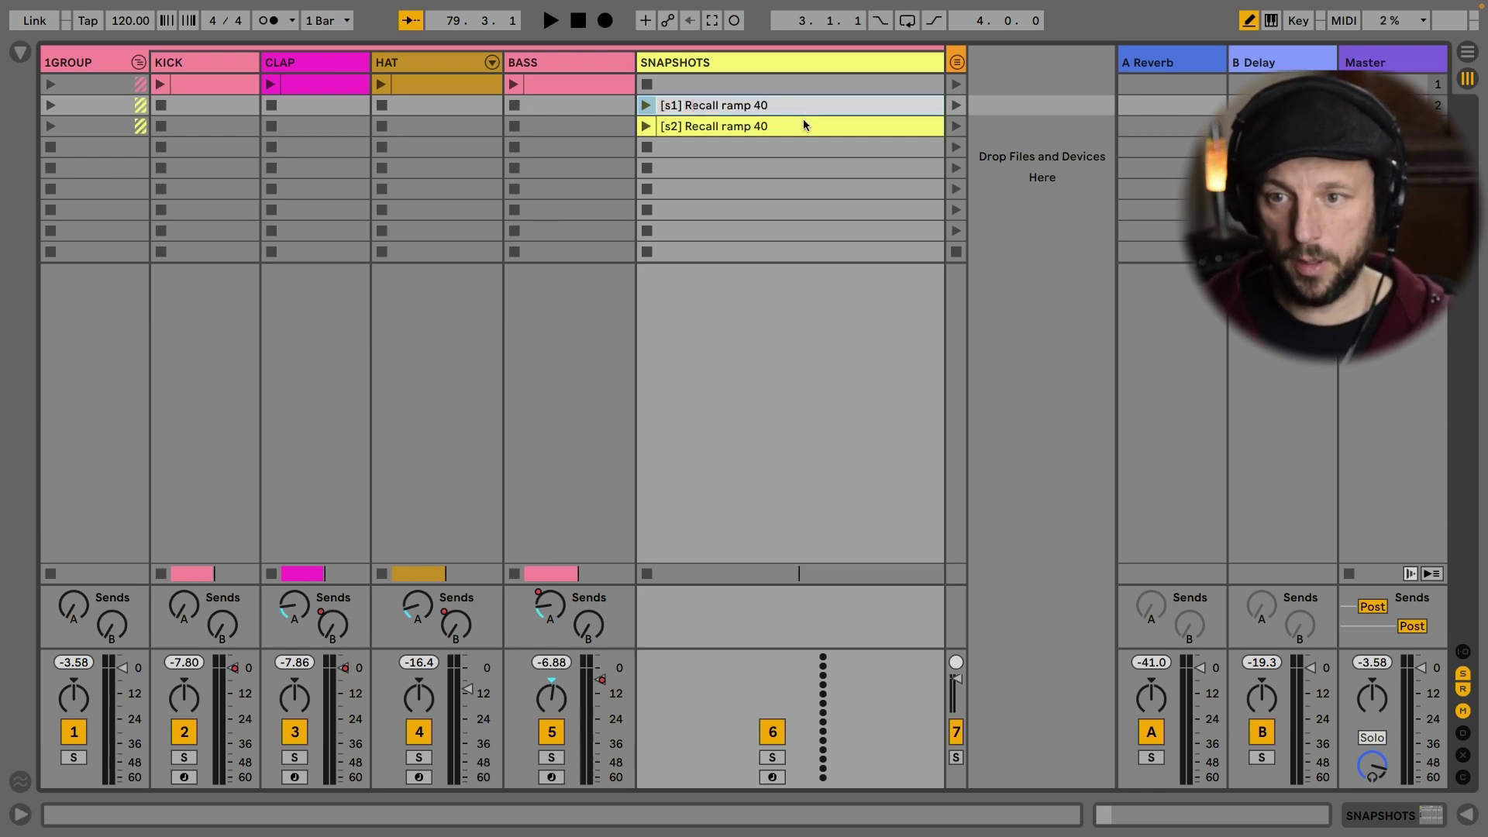
type("s")
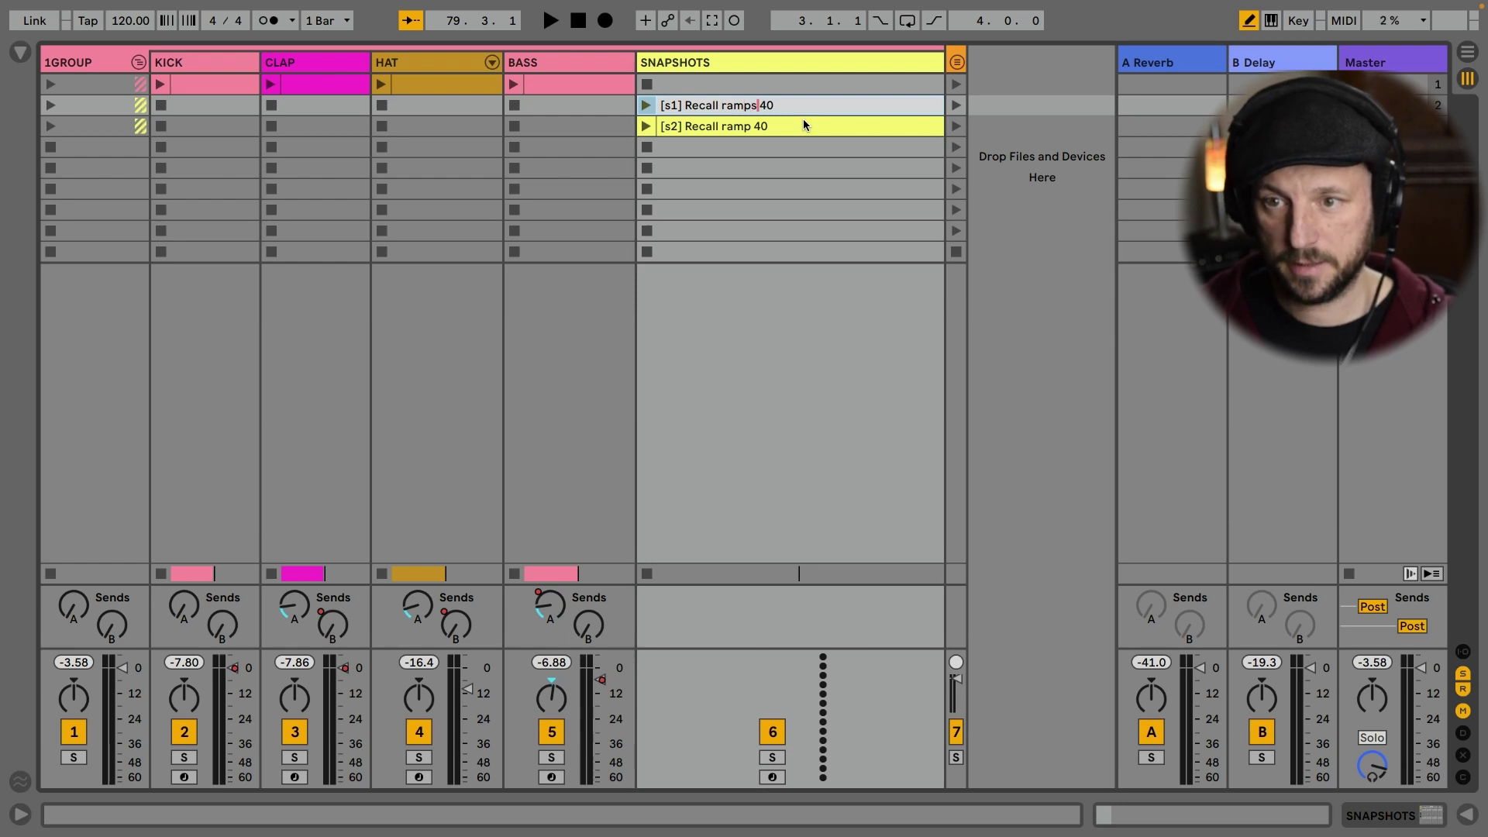
key("Return")
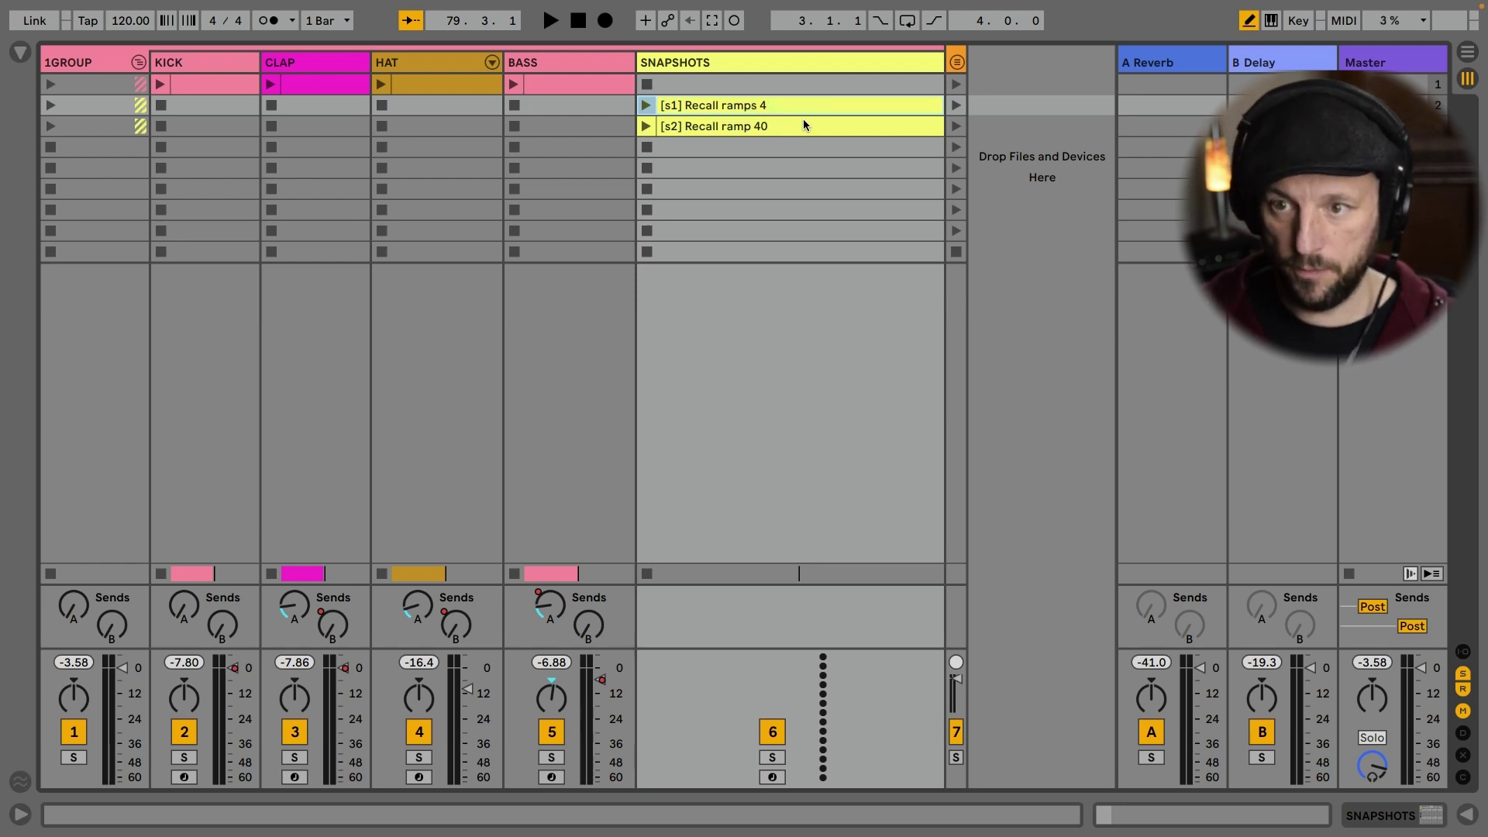
Rename the [s2] recall clip on the SNAPSHOTS track as "[s2] Recall ramps 4".
key("Down")
key("super+r")
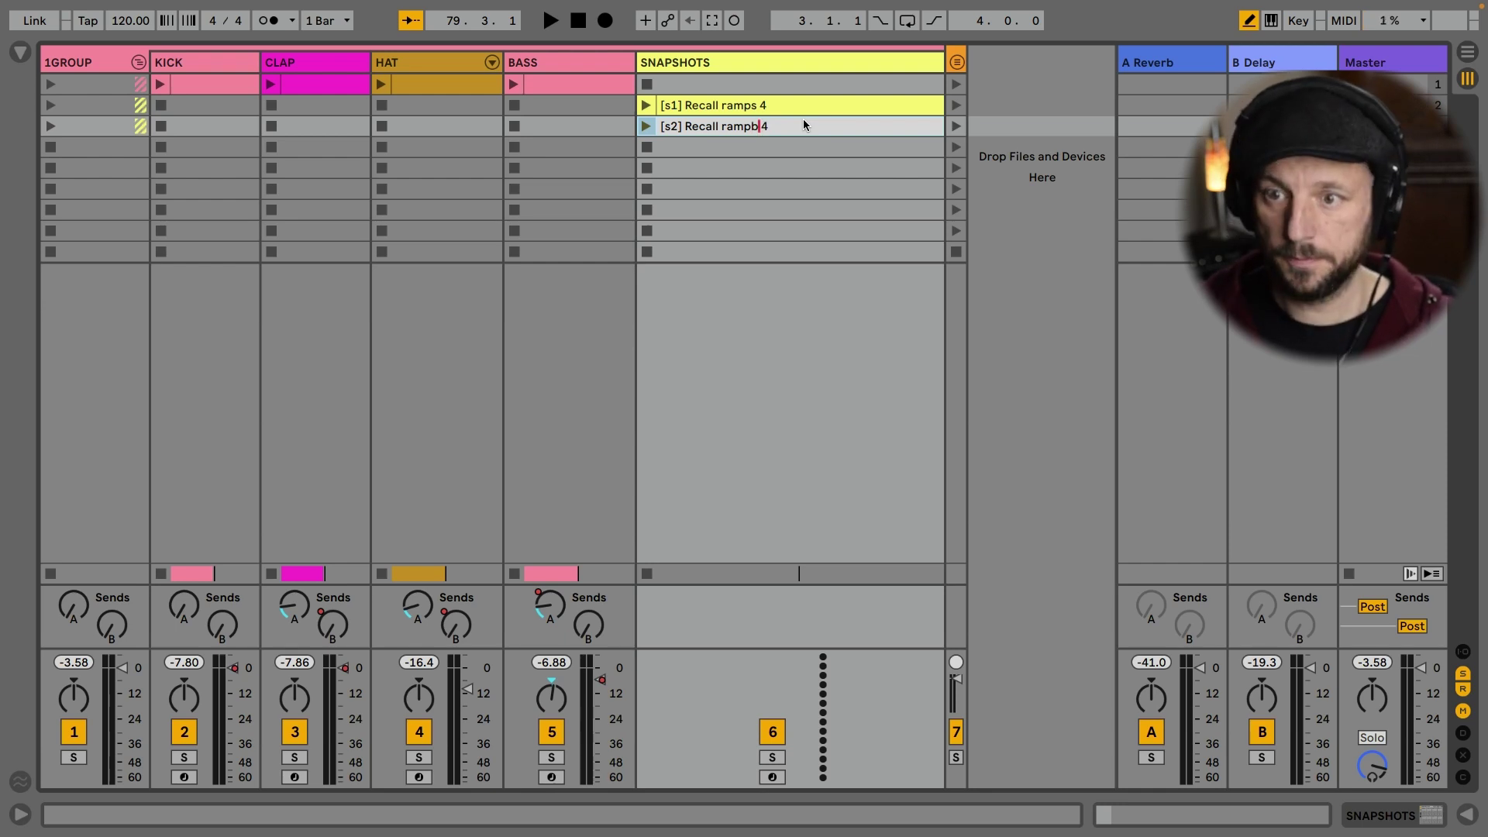
key("Return")
key("Return")
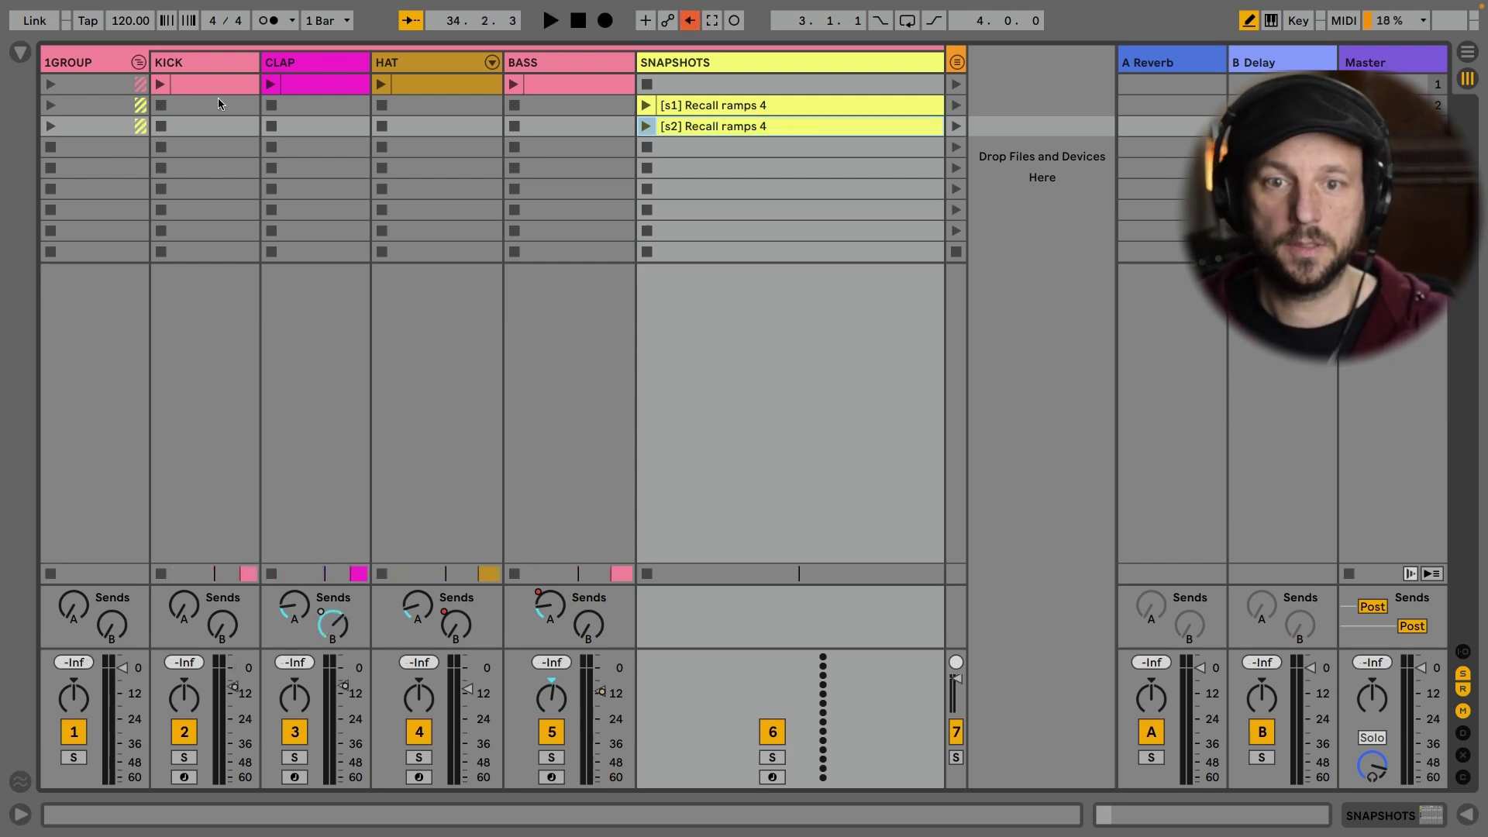
Play the first row of 1GROUP clips, launch the [s1] recall clip to test its ramp, and stop playback.
left_click(54, 86)
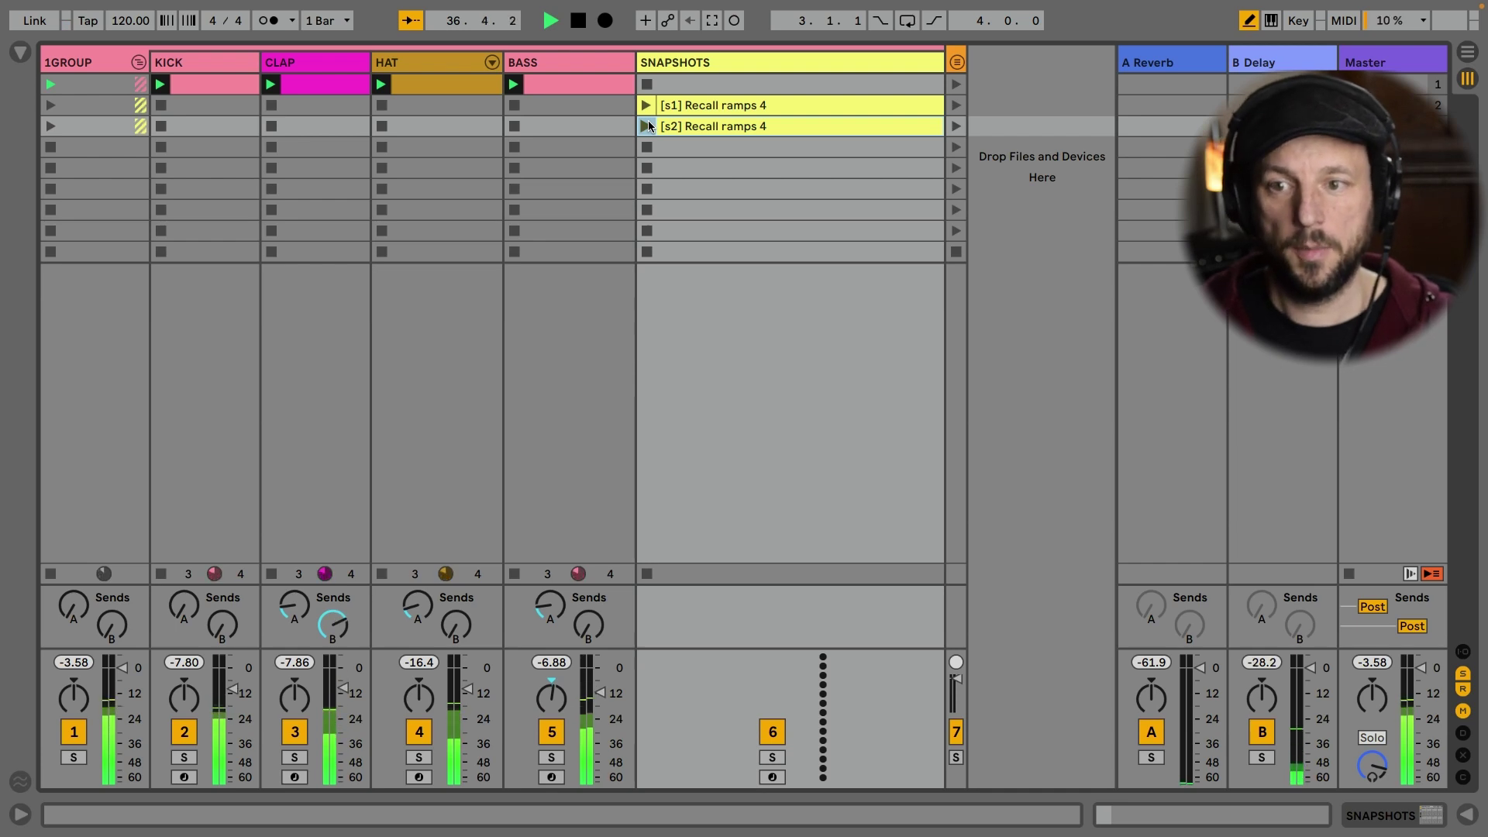
key("space")
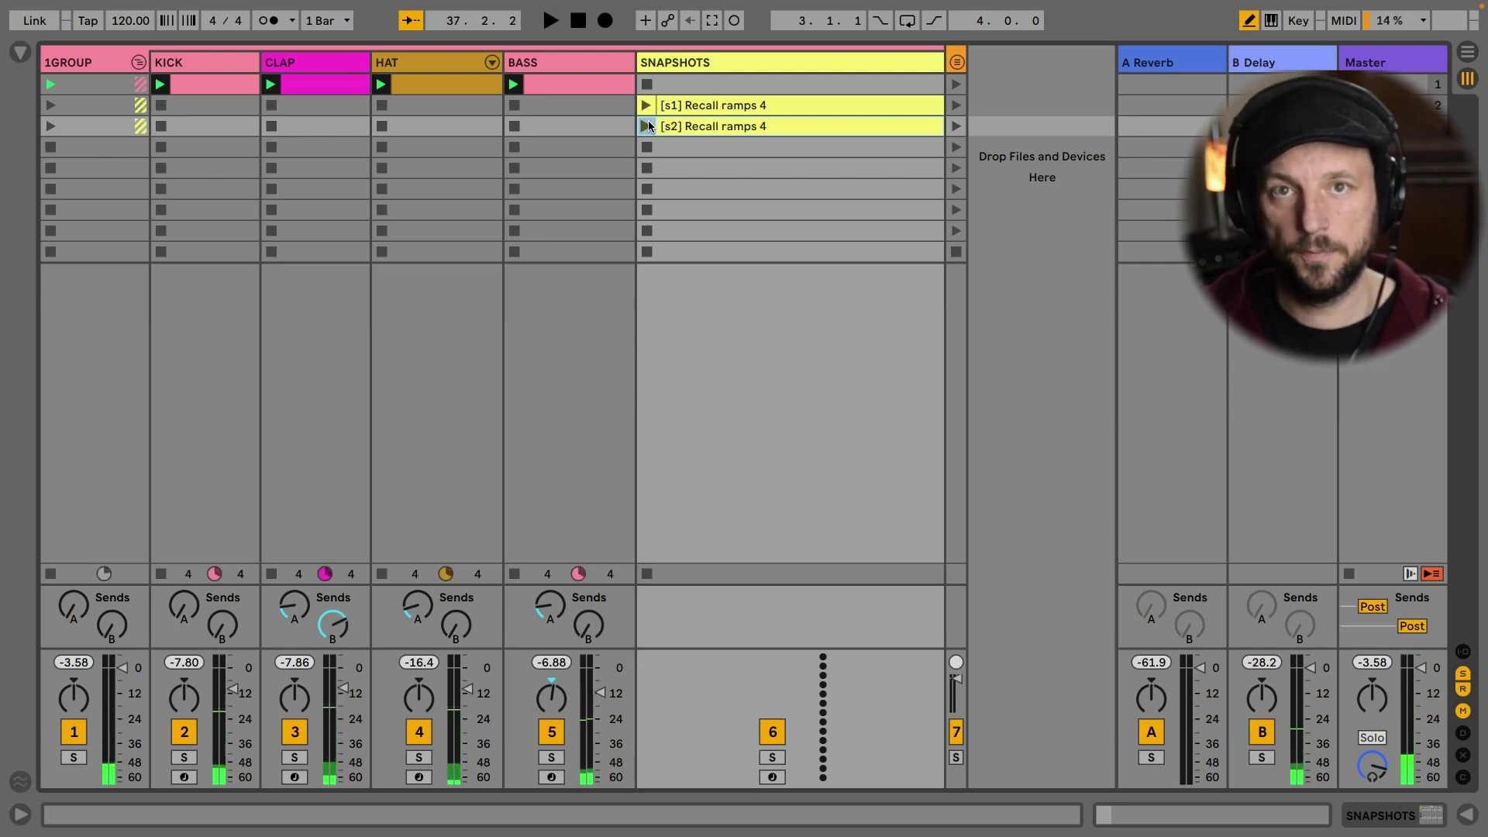
left_click(647, 105)
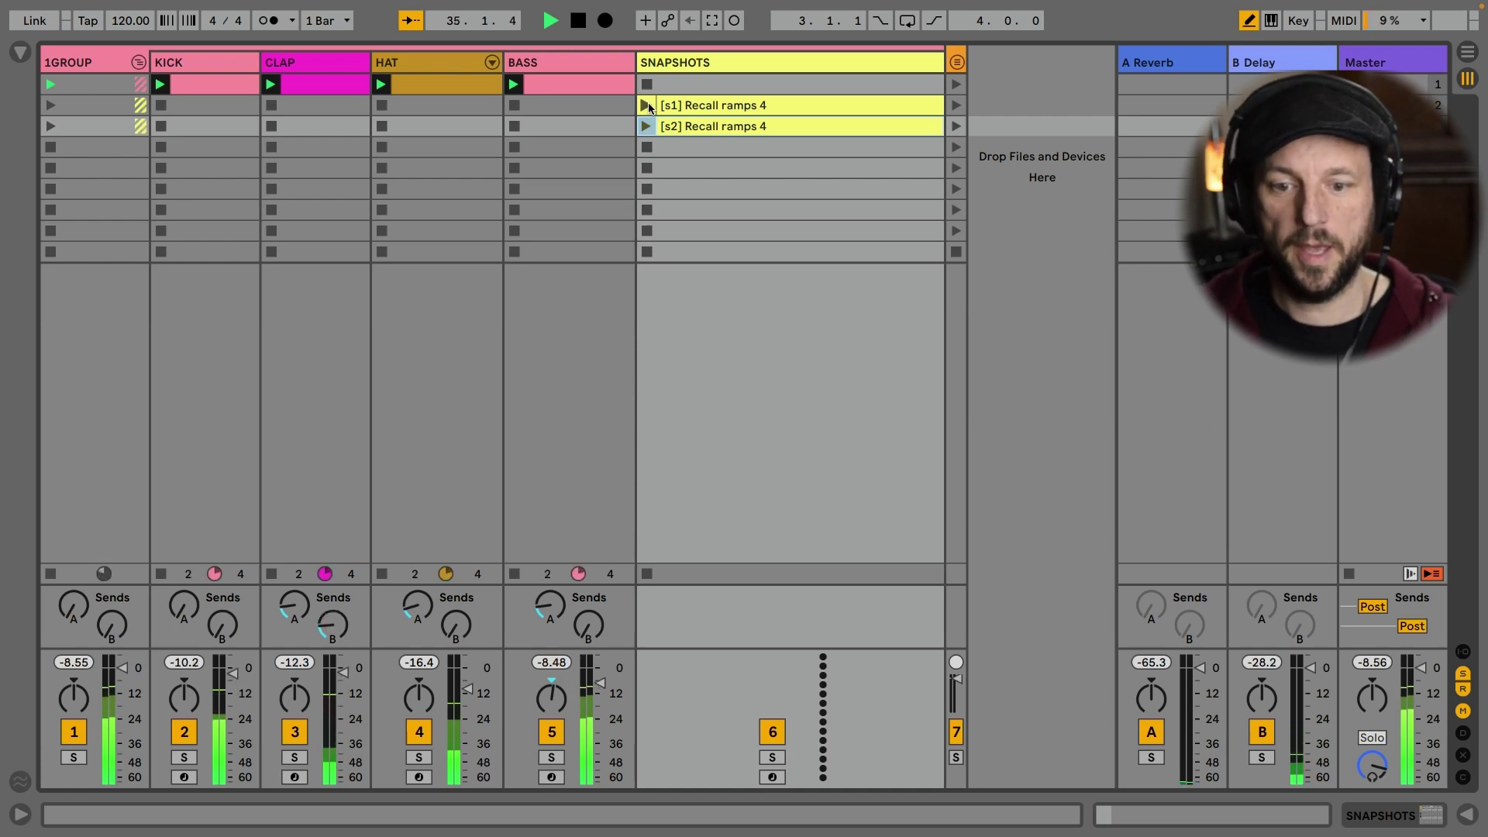
key("space")
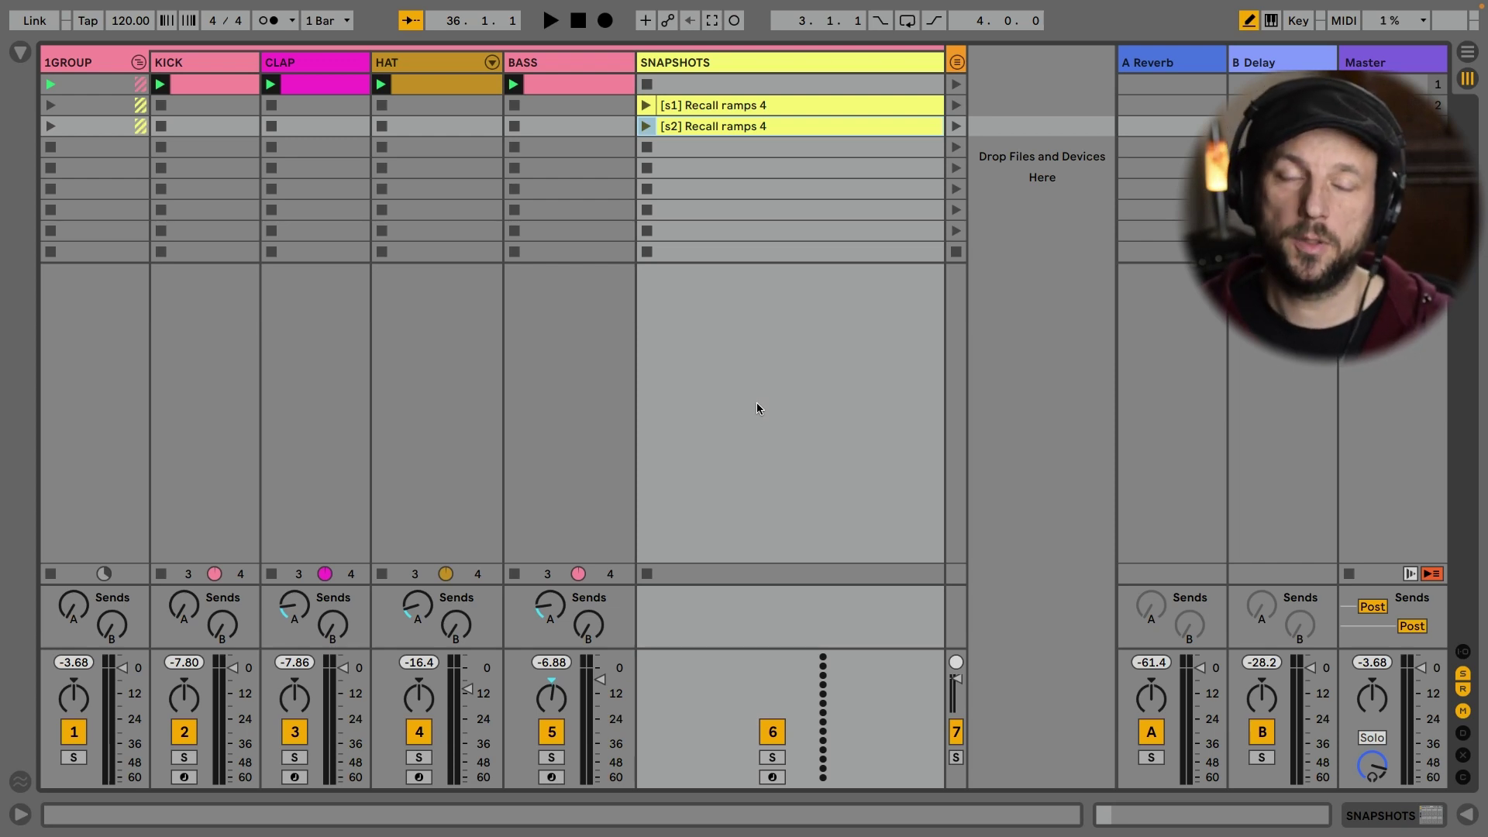
Duplicate the [s2] recall clip into the slot below it on the SNAPSHOTS track and change the copy's identifier to [legsnap].
left_click(515, 161)
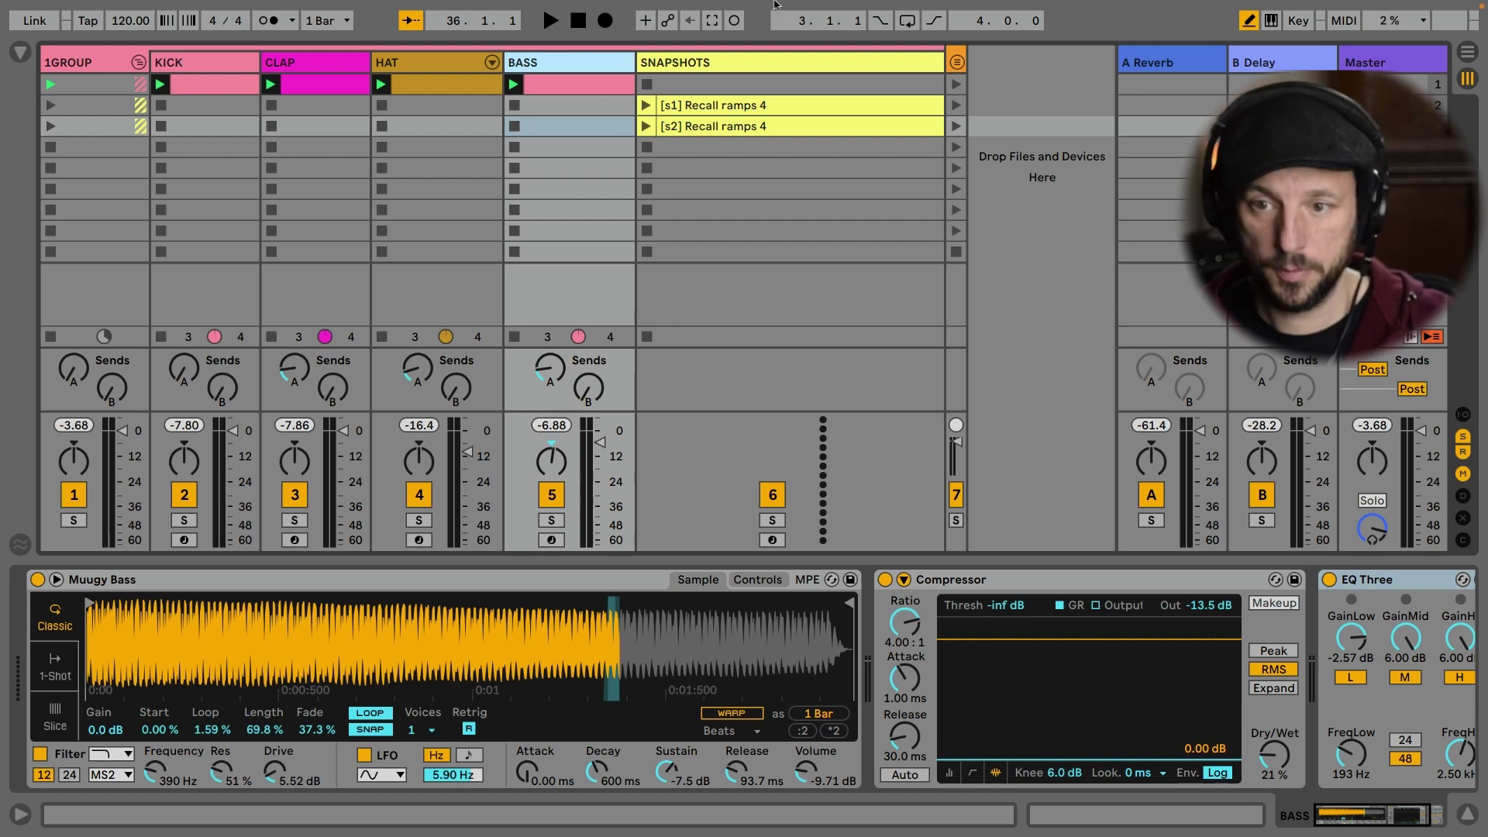
left_click_drag(714, 124, 713, 148)
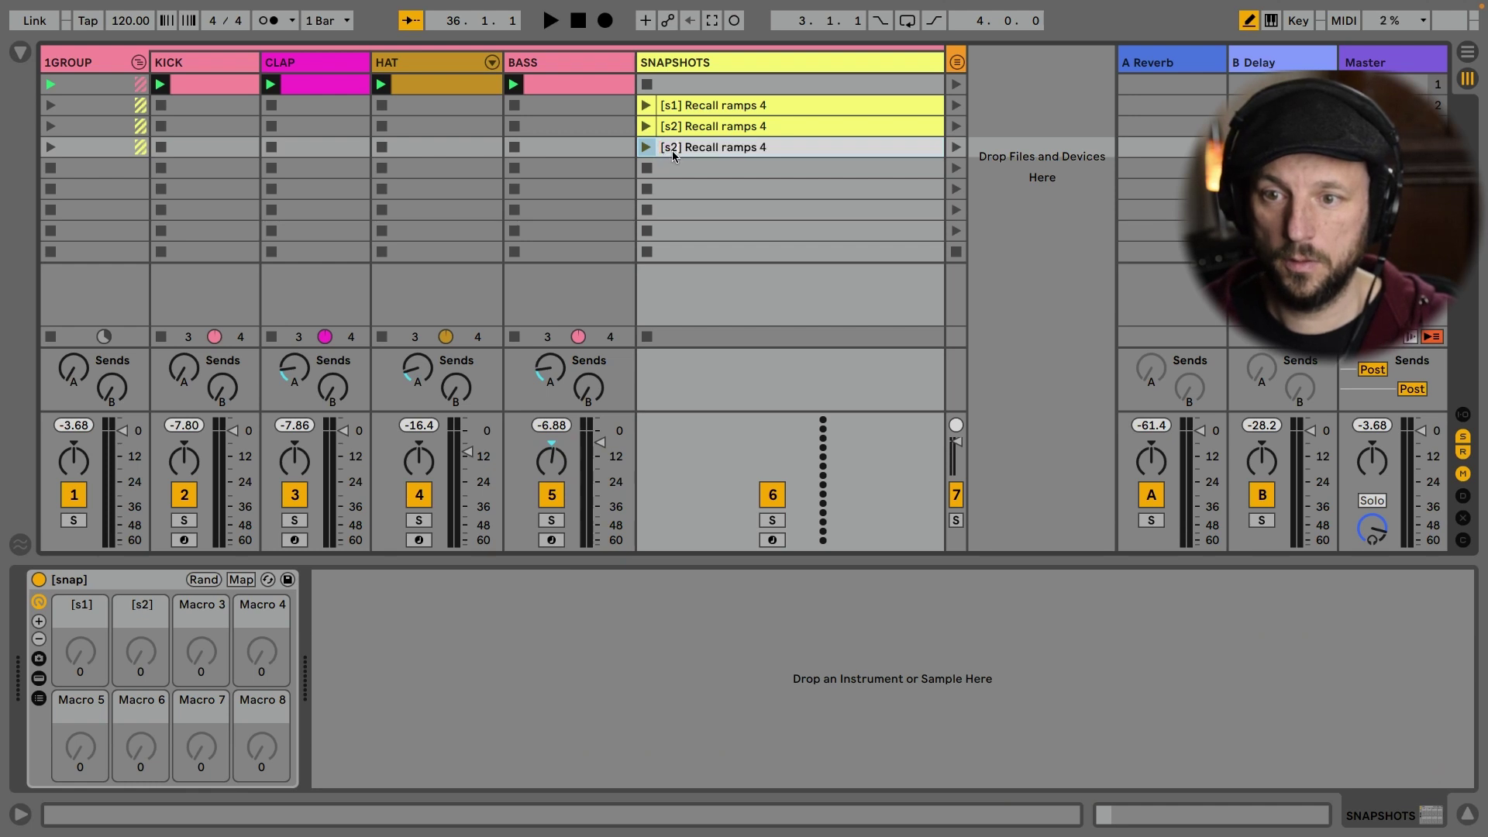
key("BackSpace")
key("BackSpace")
type("legsnac")
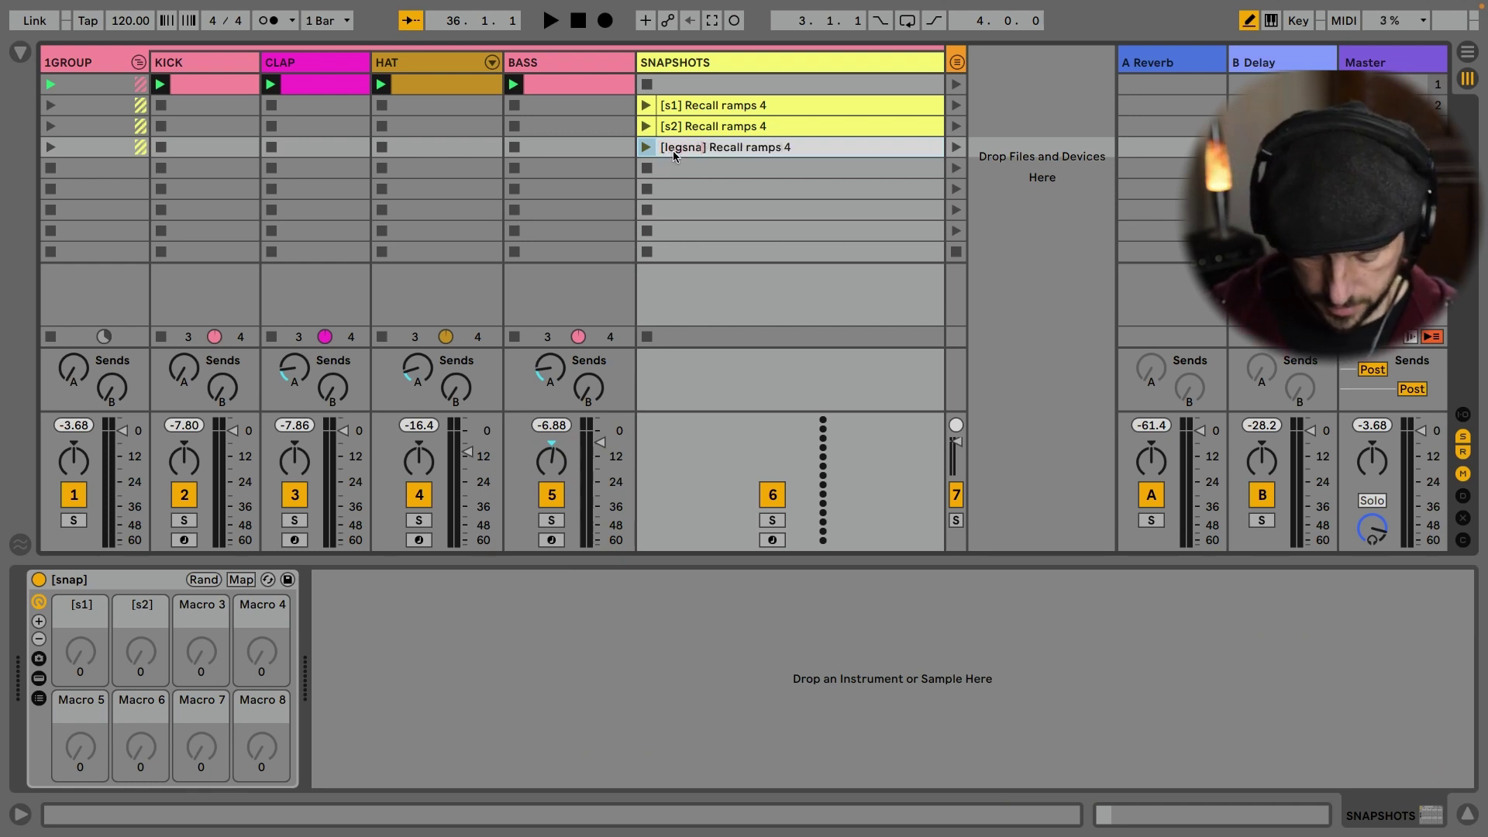
key("BackSpace")
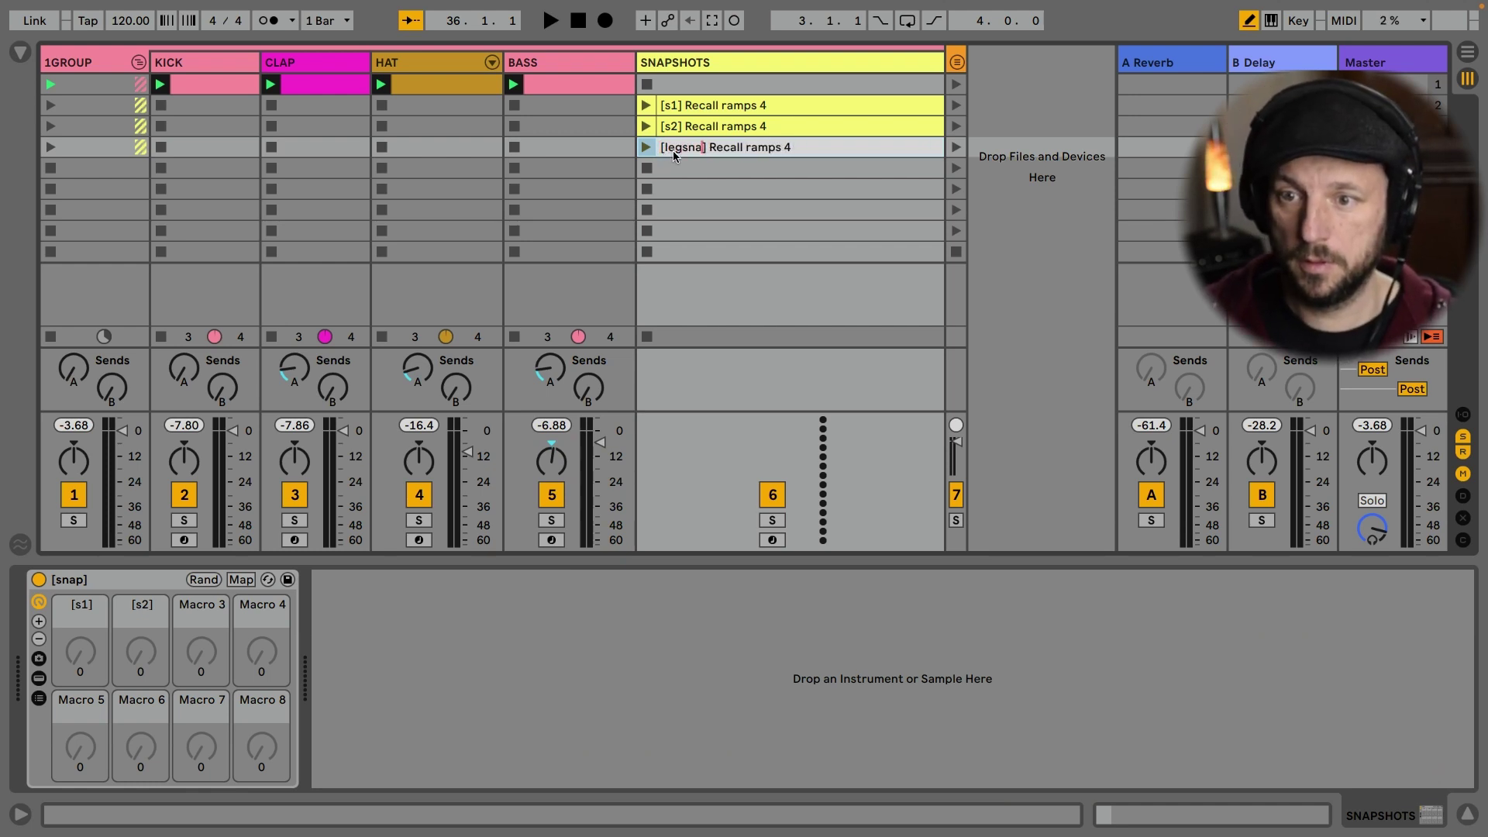
type("p")
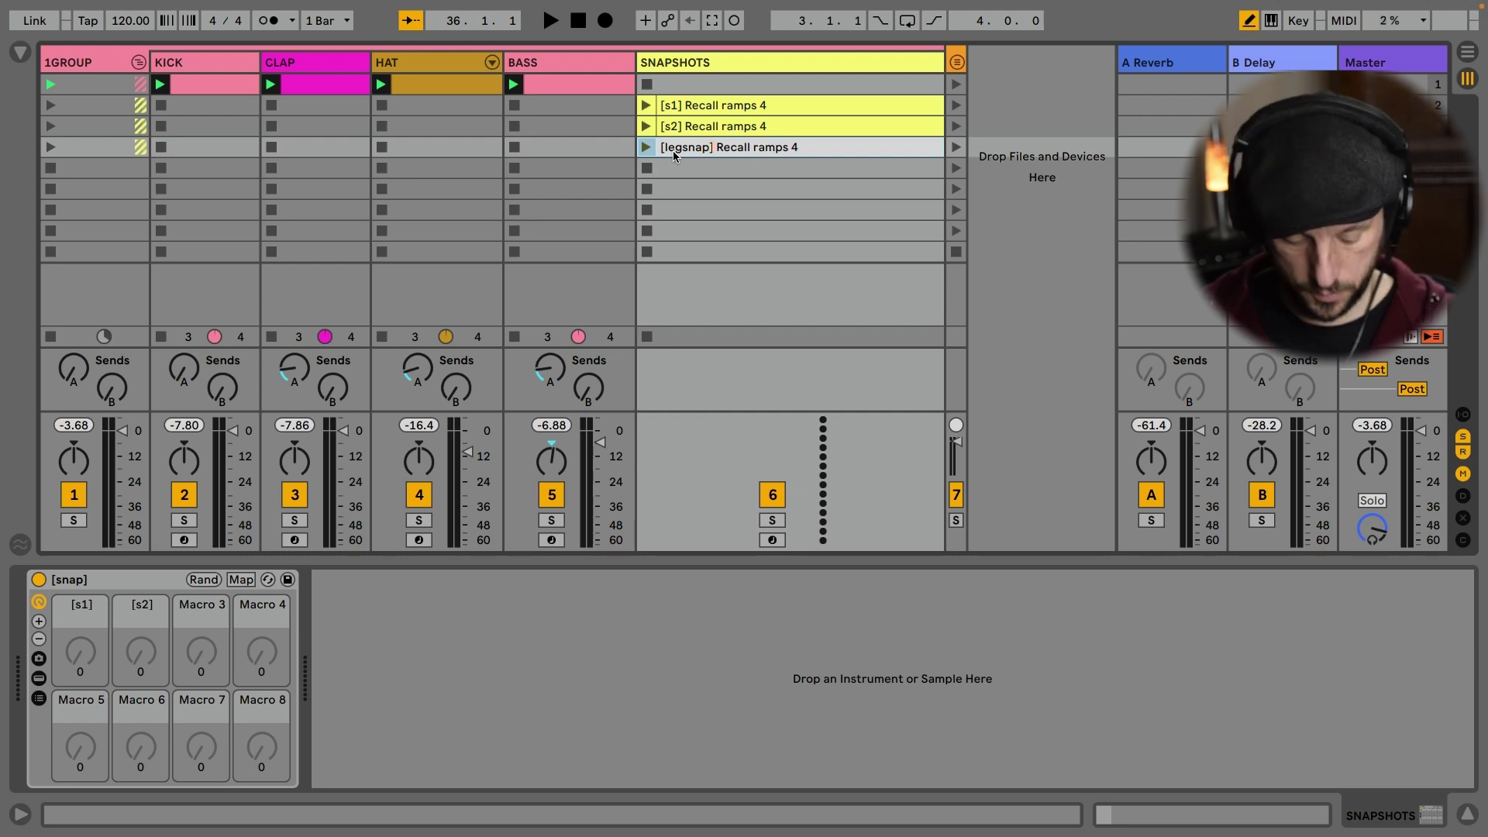
Replace the copied clip's recall action so that its name reads "[legsnap]5 / SNAPLEG", and apply the name.
key("Delete")
key("Delete")
key("Delete")
key("Delete")
key("Delete")
key("Delete")
key("Delete")
key("Delete")
key("Delete")
key("Delete")
type("5")
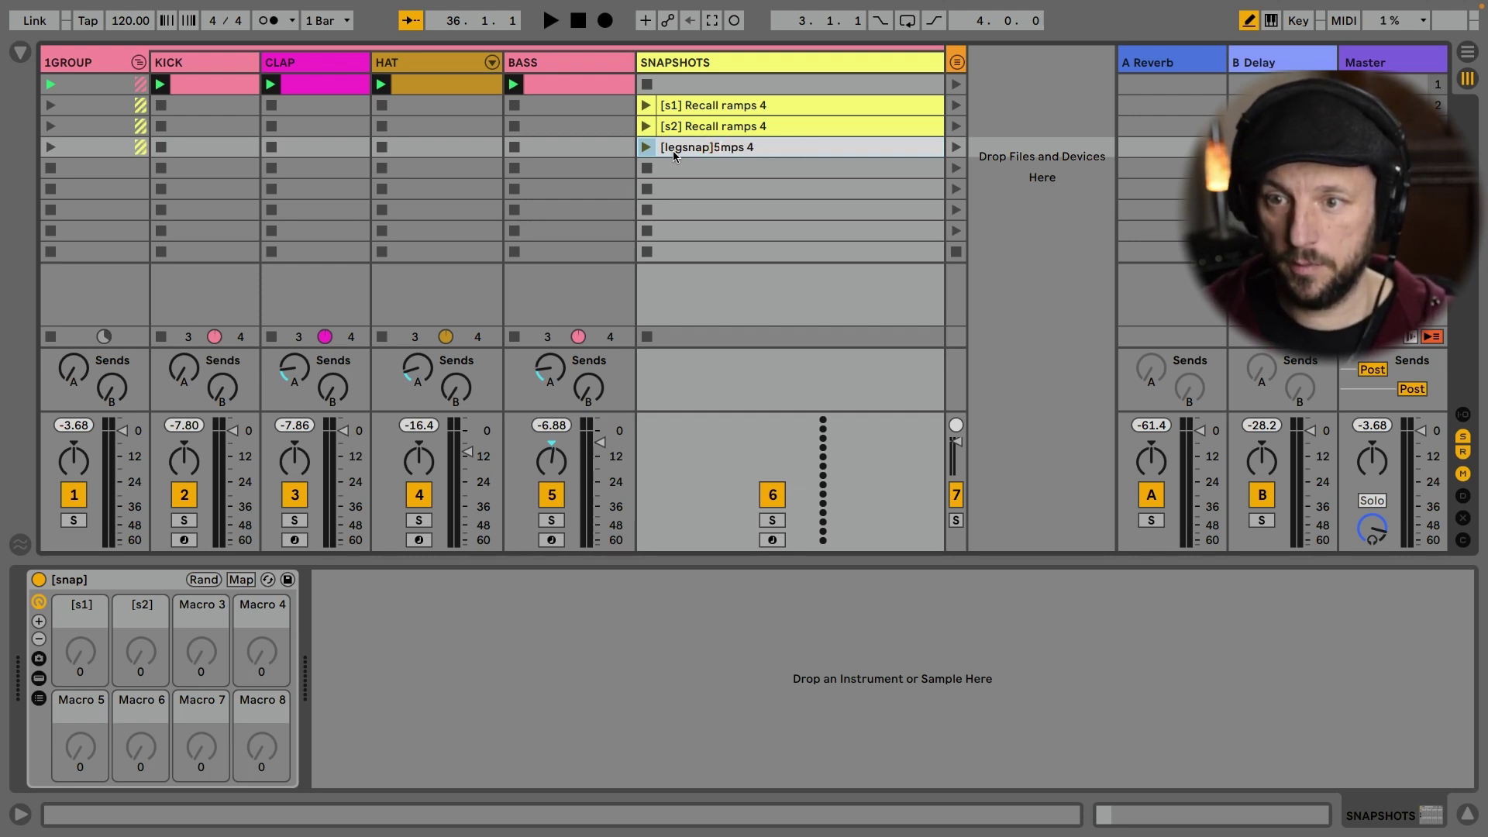
key("Delete")
key("Delete")
key("Delete")
key("Delete")
key("Delete")
type("/ ")
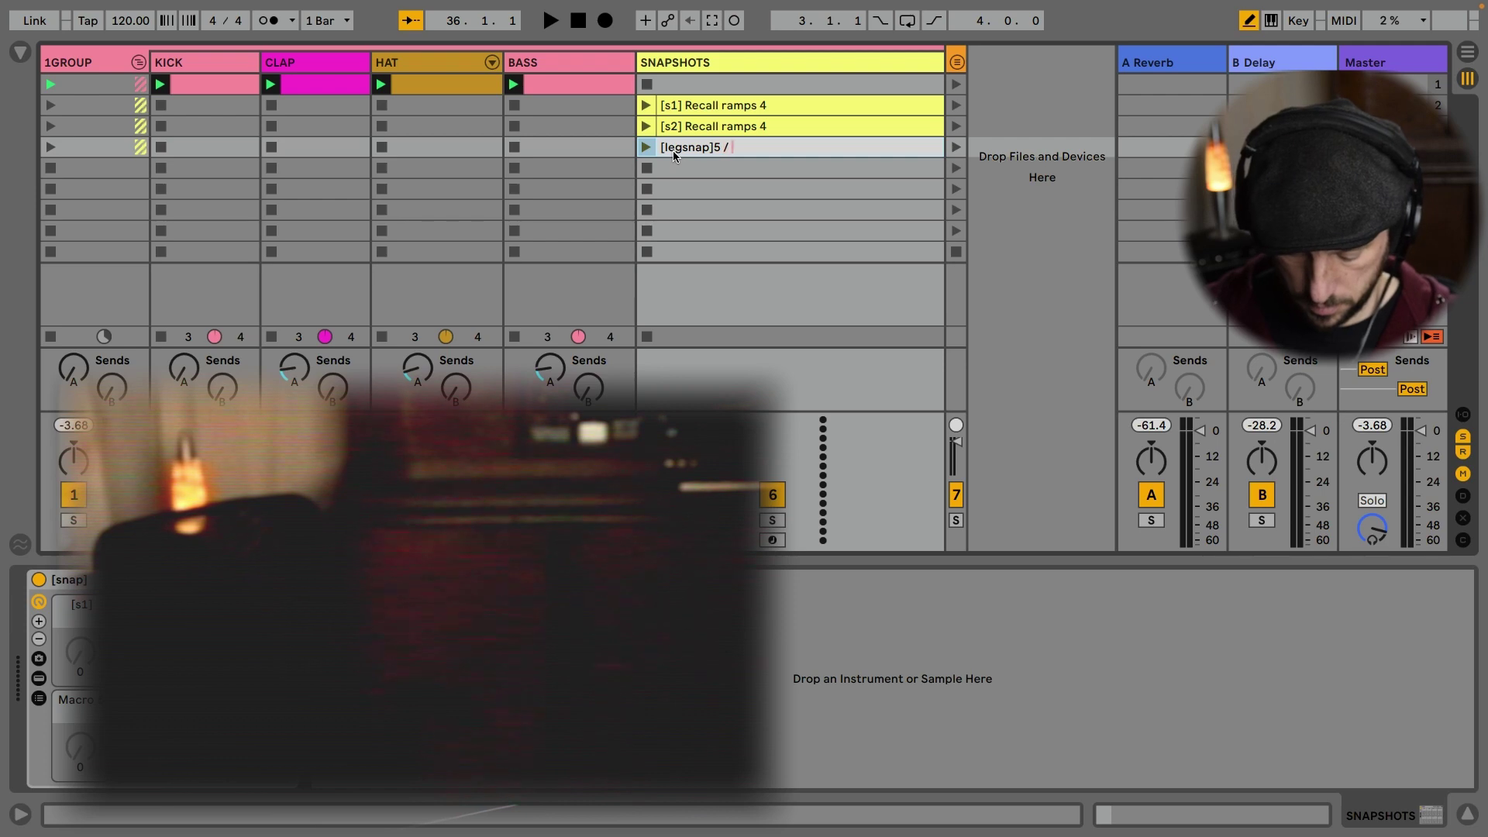
type("SNAPLEG")
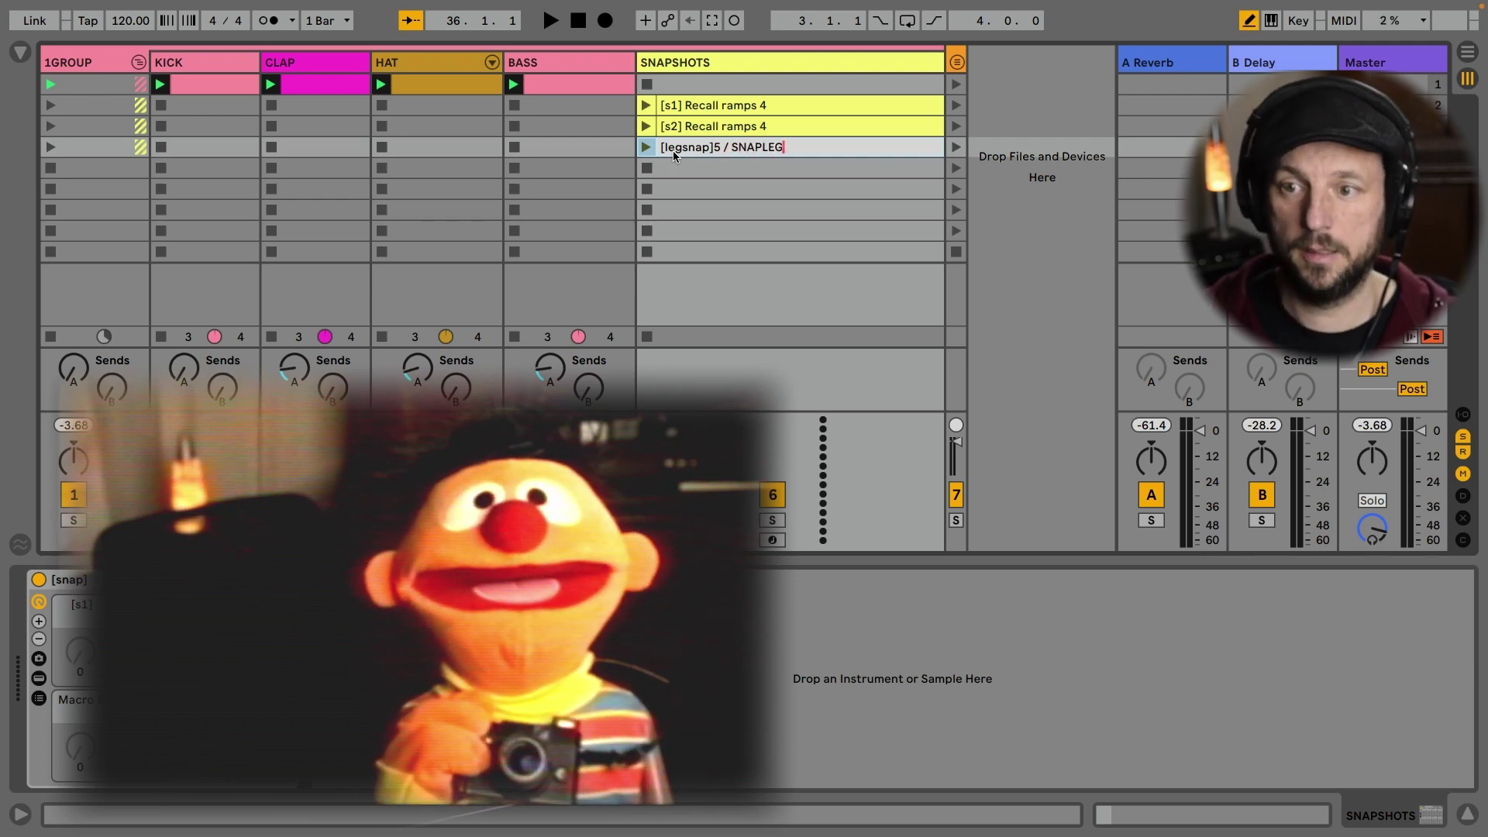
key("Return")
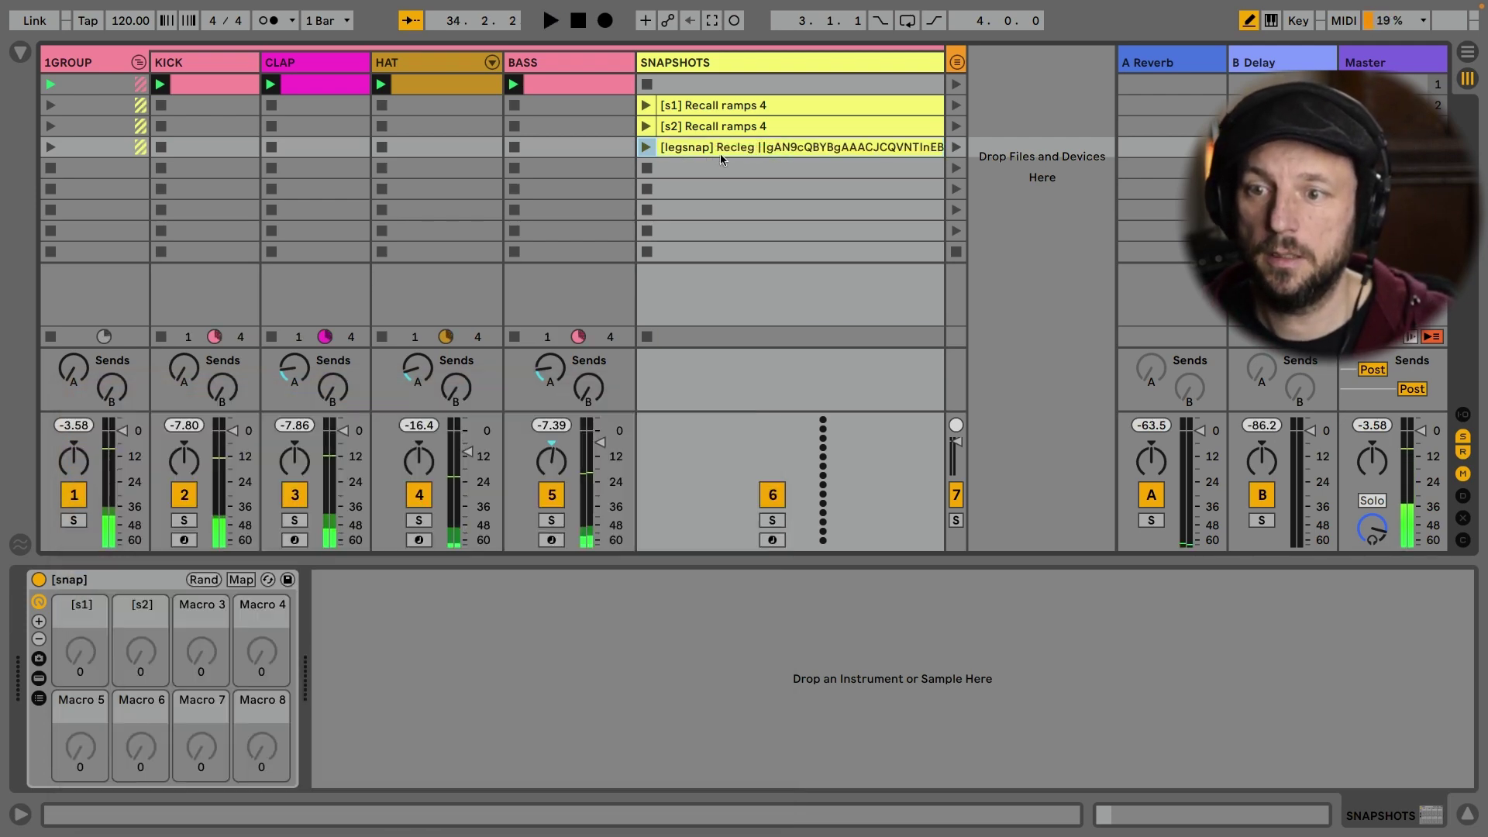
Inspect the snapshot data stored in the [legsnap] clip's name and delete the clip.
key("super+r")
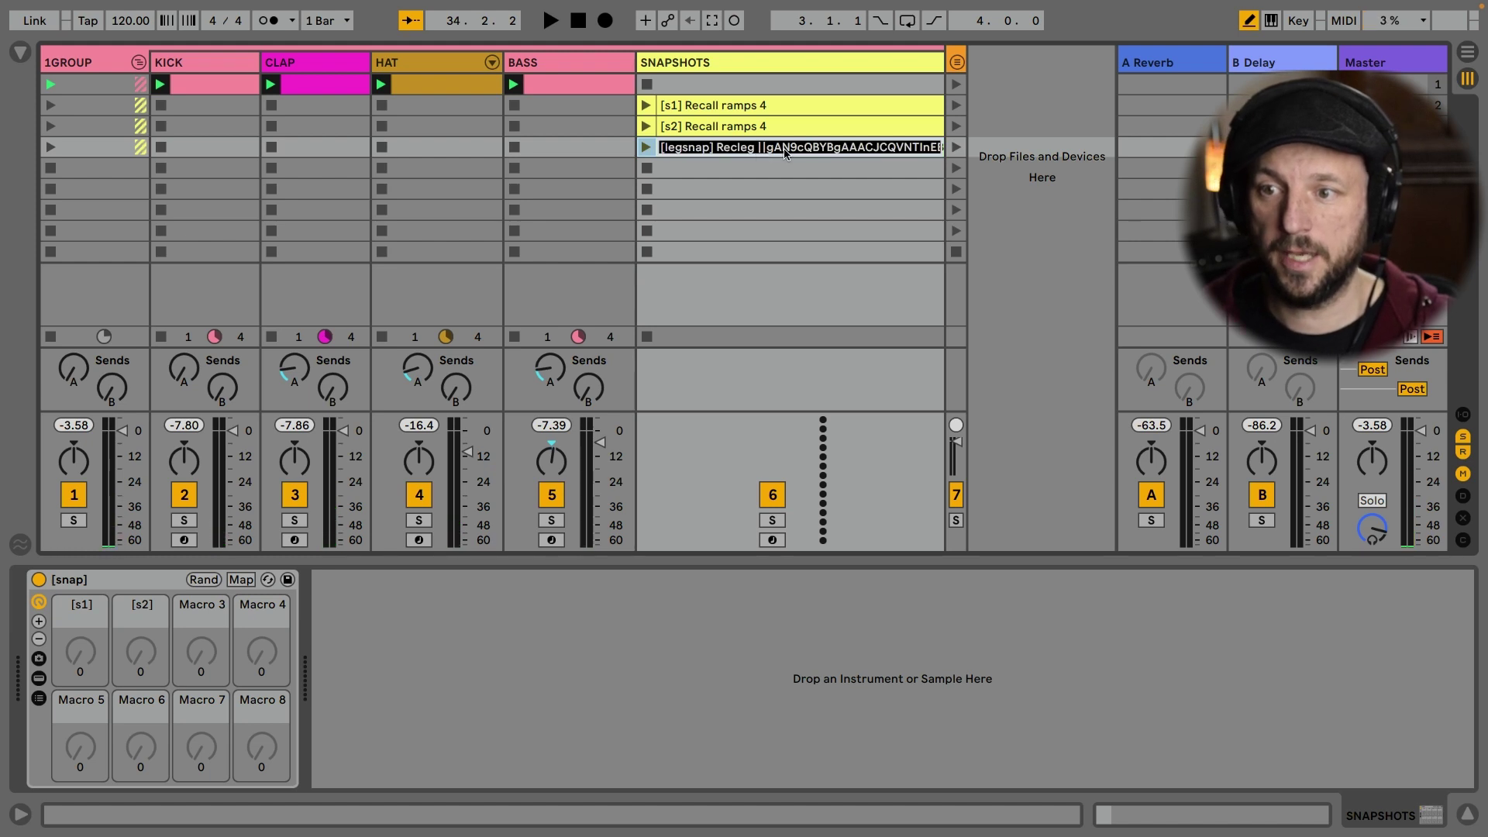
key("Right")
key("Return")
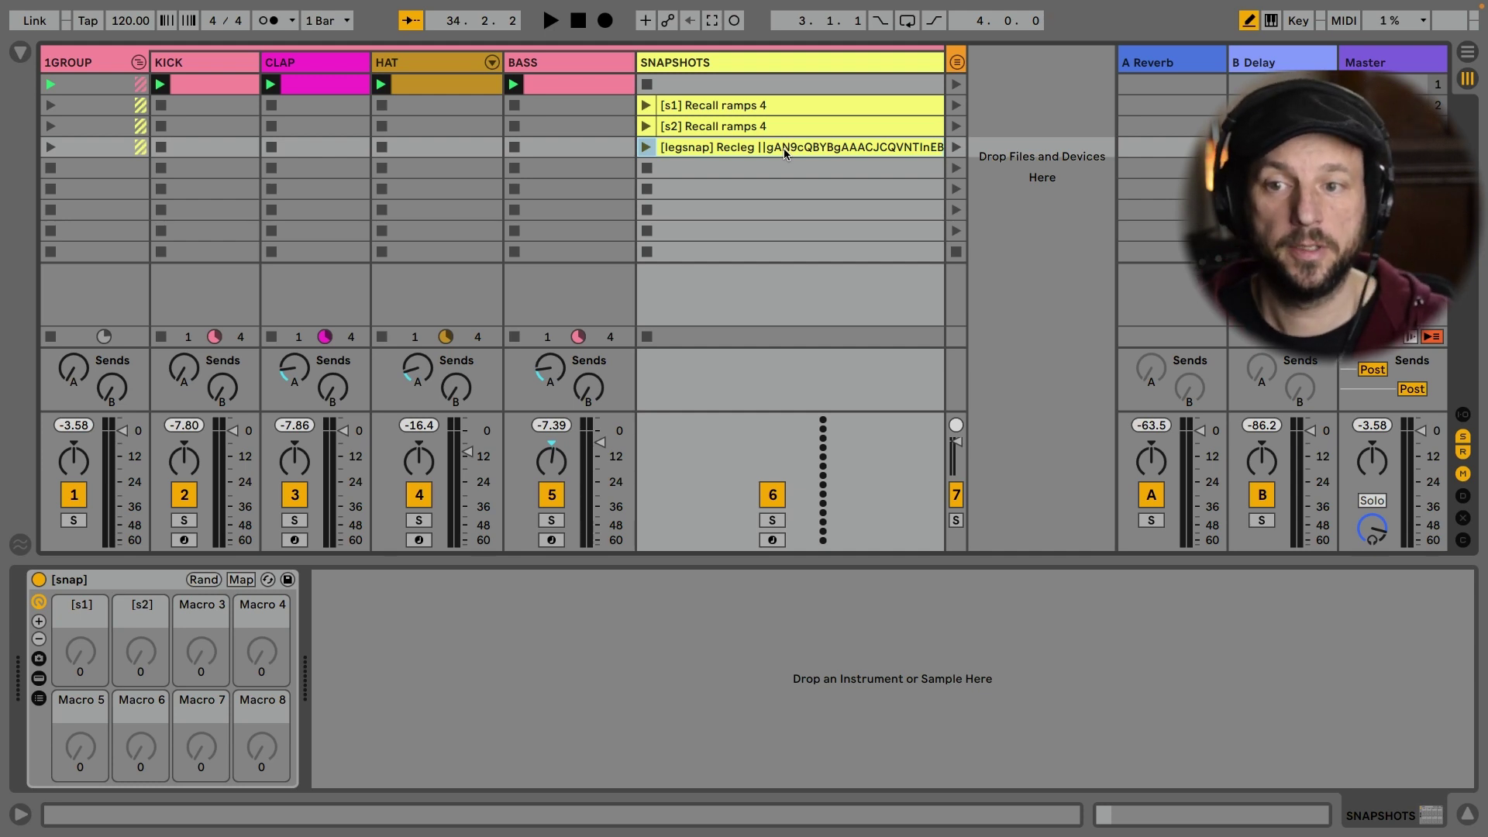
key("Delete")
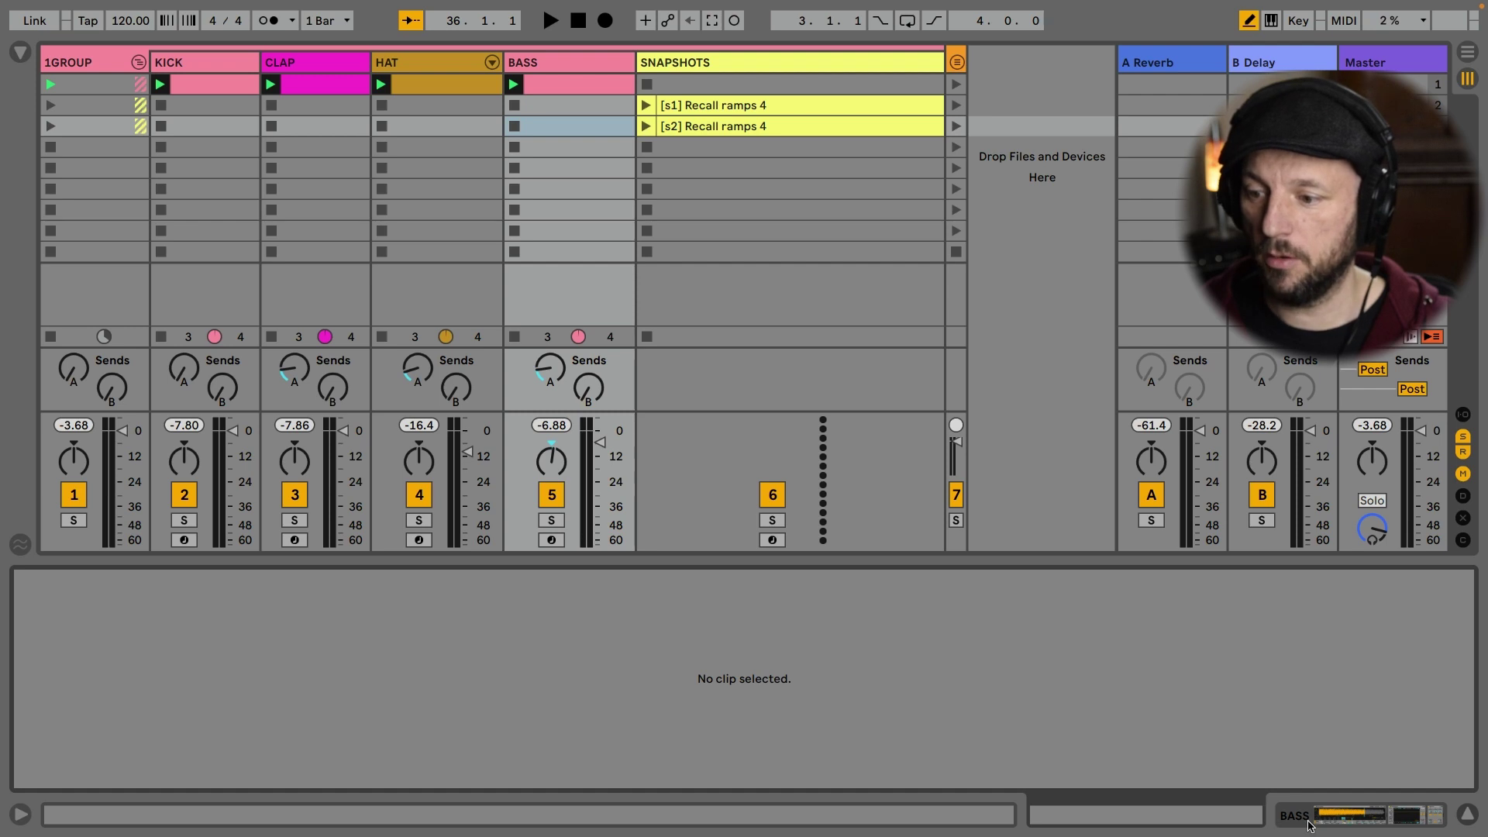
Try EQ Three ahead of the Compressor on the BASS track and return it to the end of the device chain.
left_click(555, 126)
scroll(1329, 620, "down", 1)
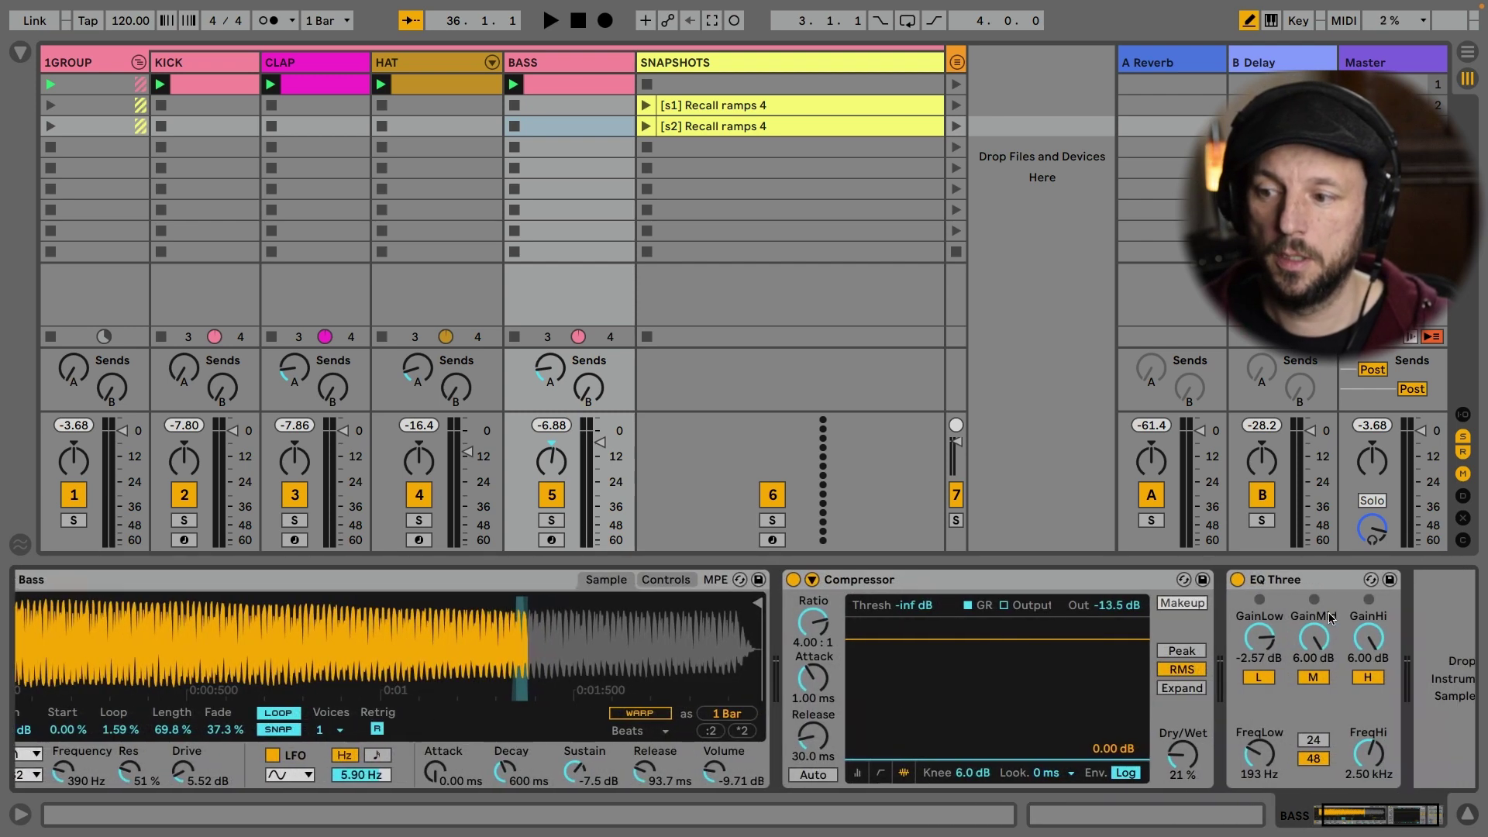
mouse_move(1308, 577)
left_mouse_down()
mouse_move(977, 553)
mouse_move(786, 579)
left_mouse_up()
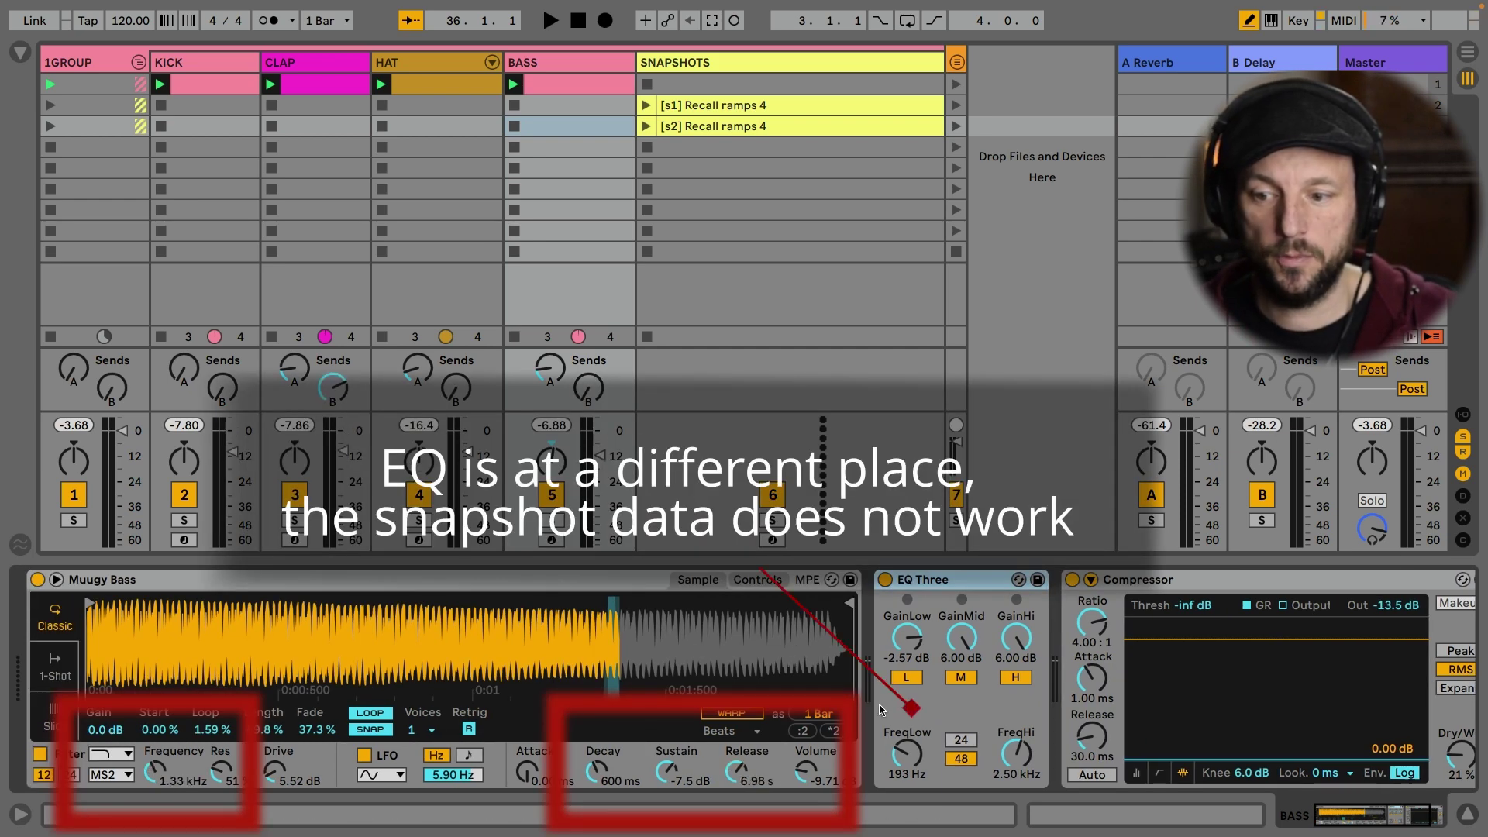
scroll(881, 709, "right", 3)
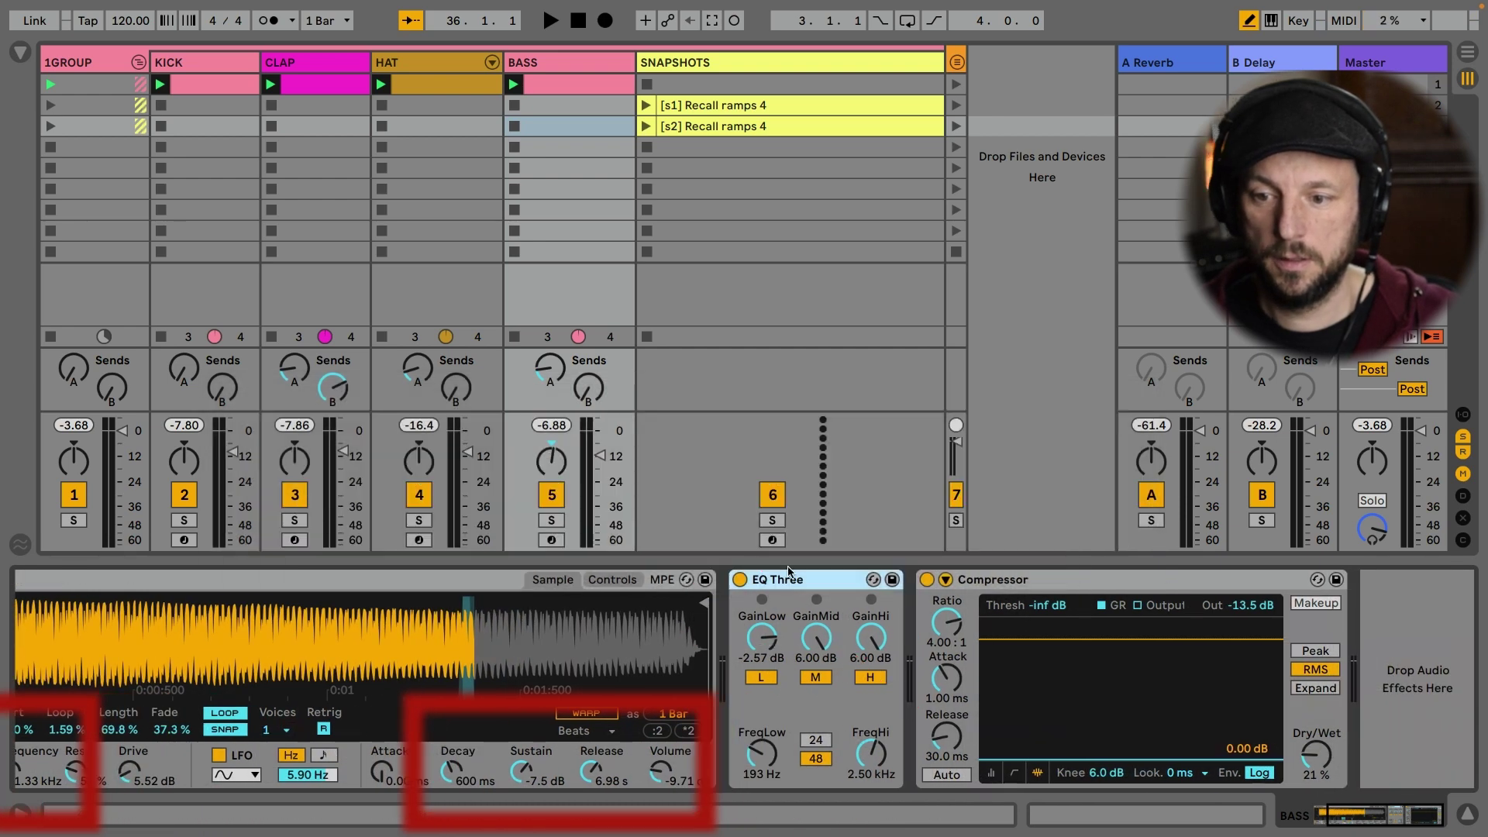
left_click_drag(794, 578, 1271, 632)
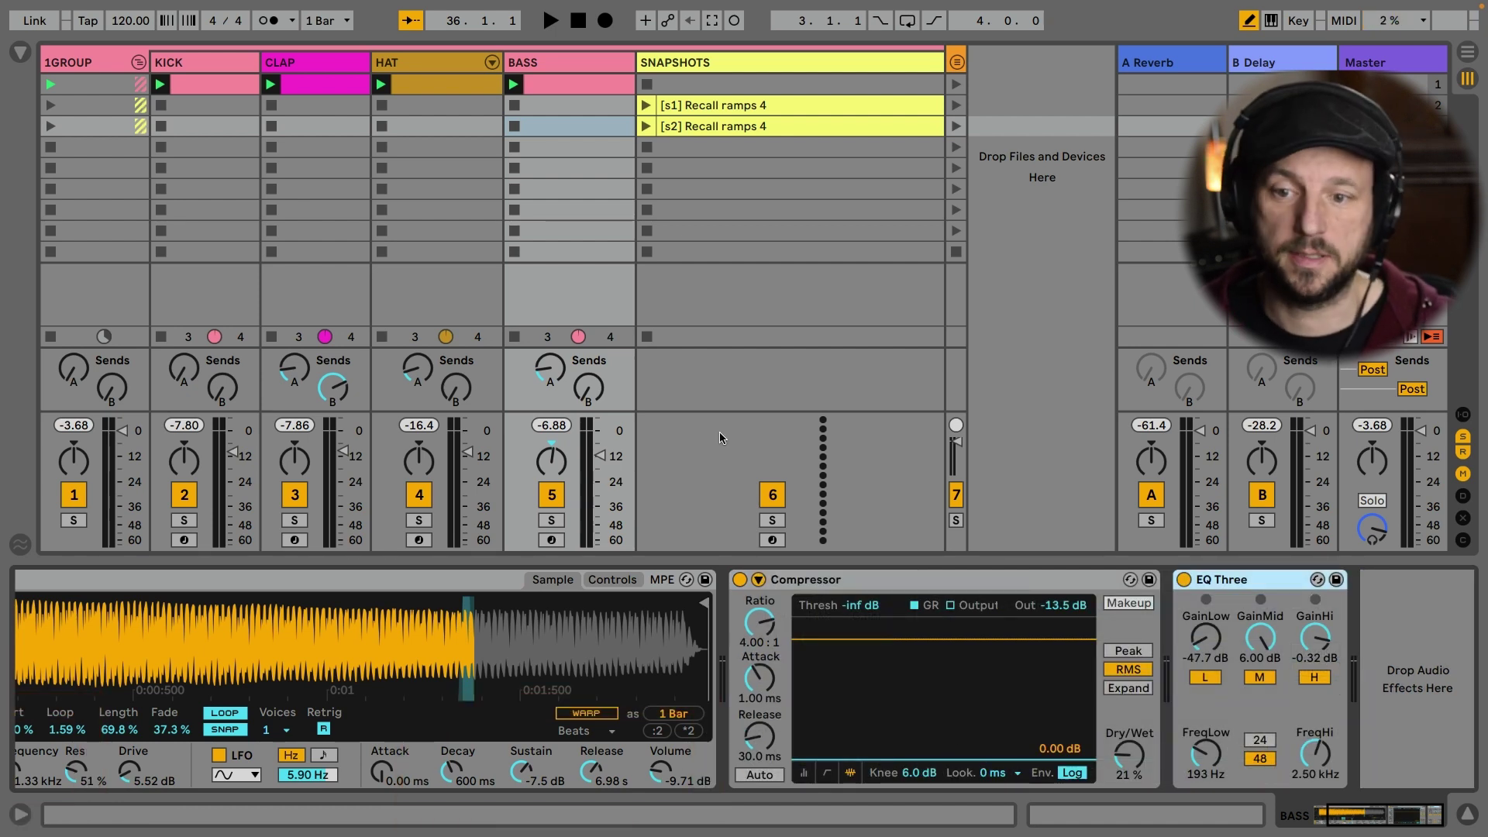
Try the BASS track between KICK and CLAP and return it to its place after HAT.
left_click_drag(570, 62, 299, 62)
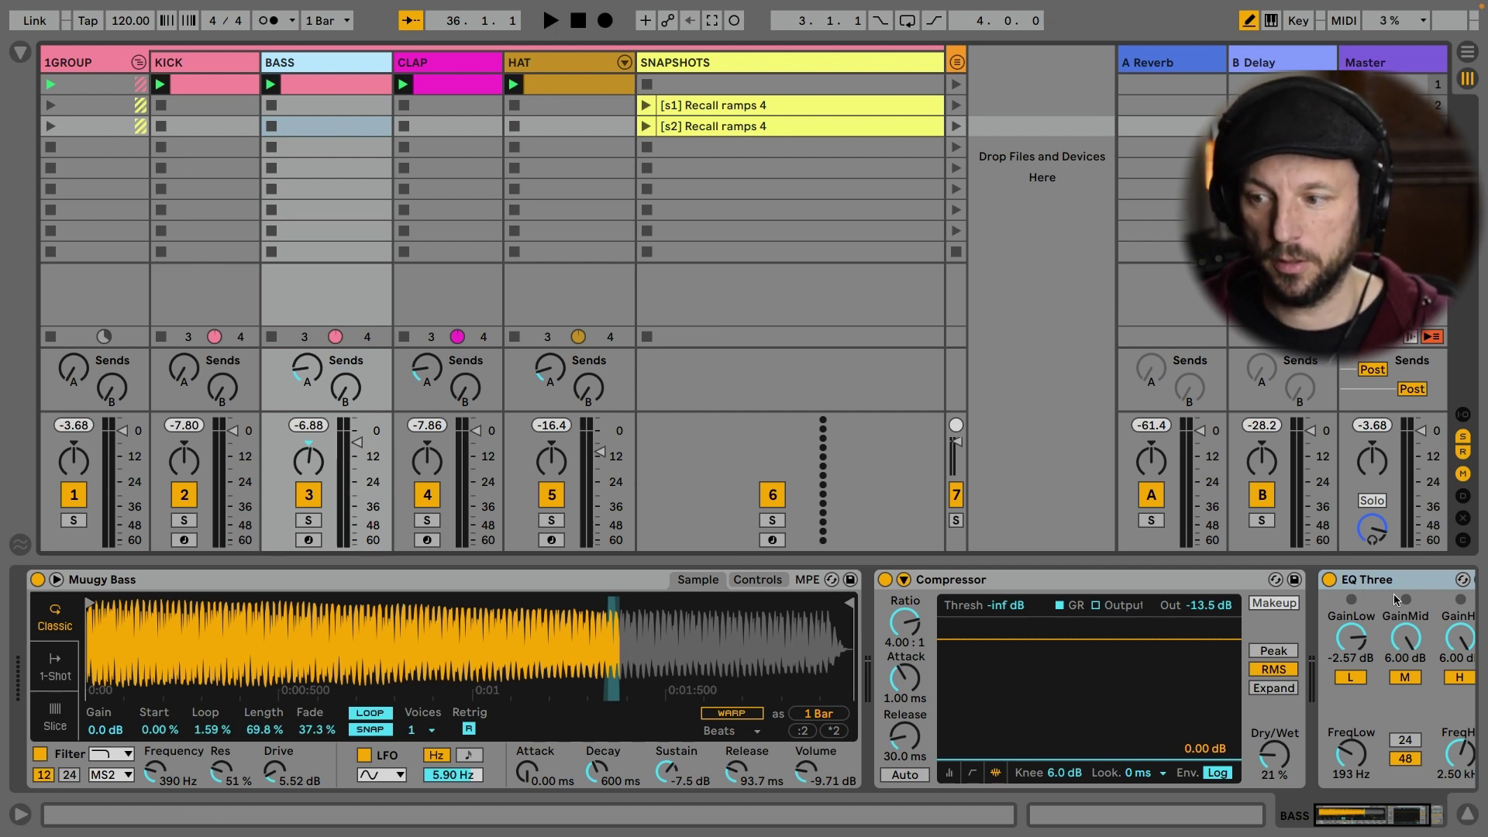
scroll(775, 674, "right", 2)
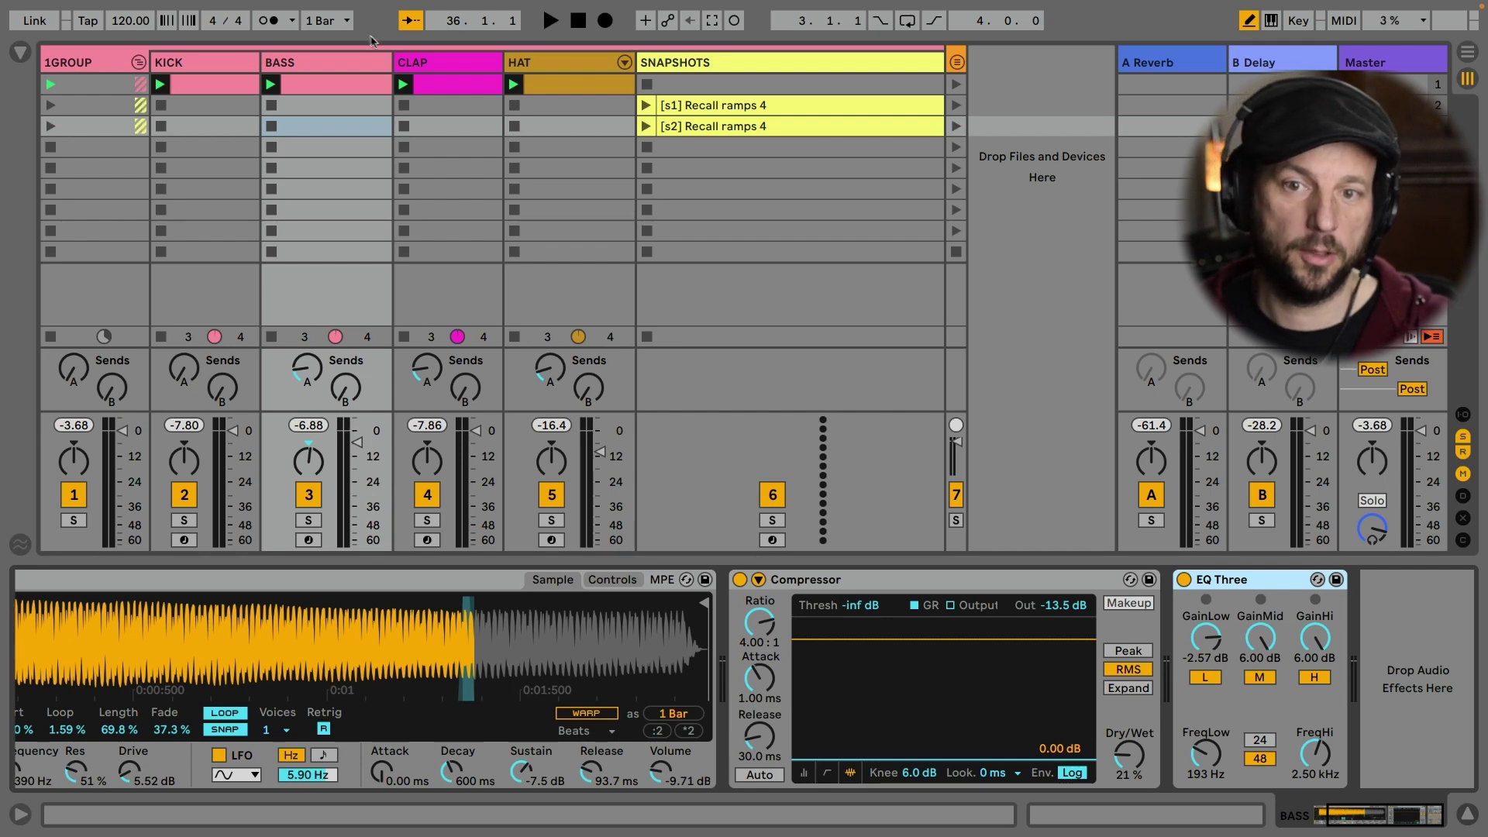
left_click_drag(313, 65, 597, 71)
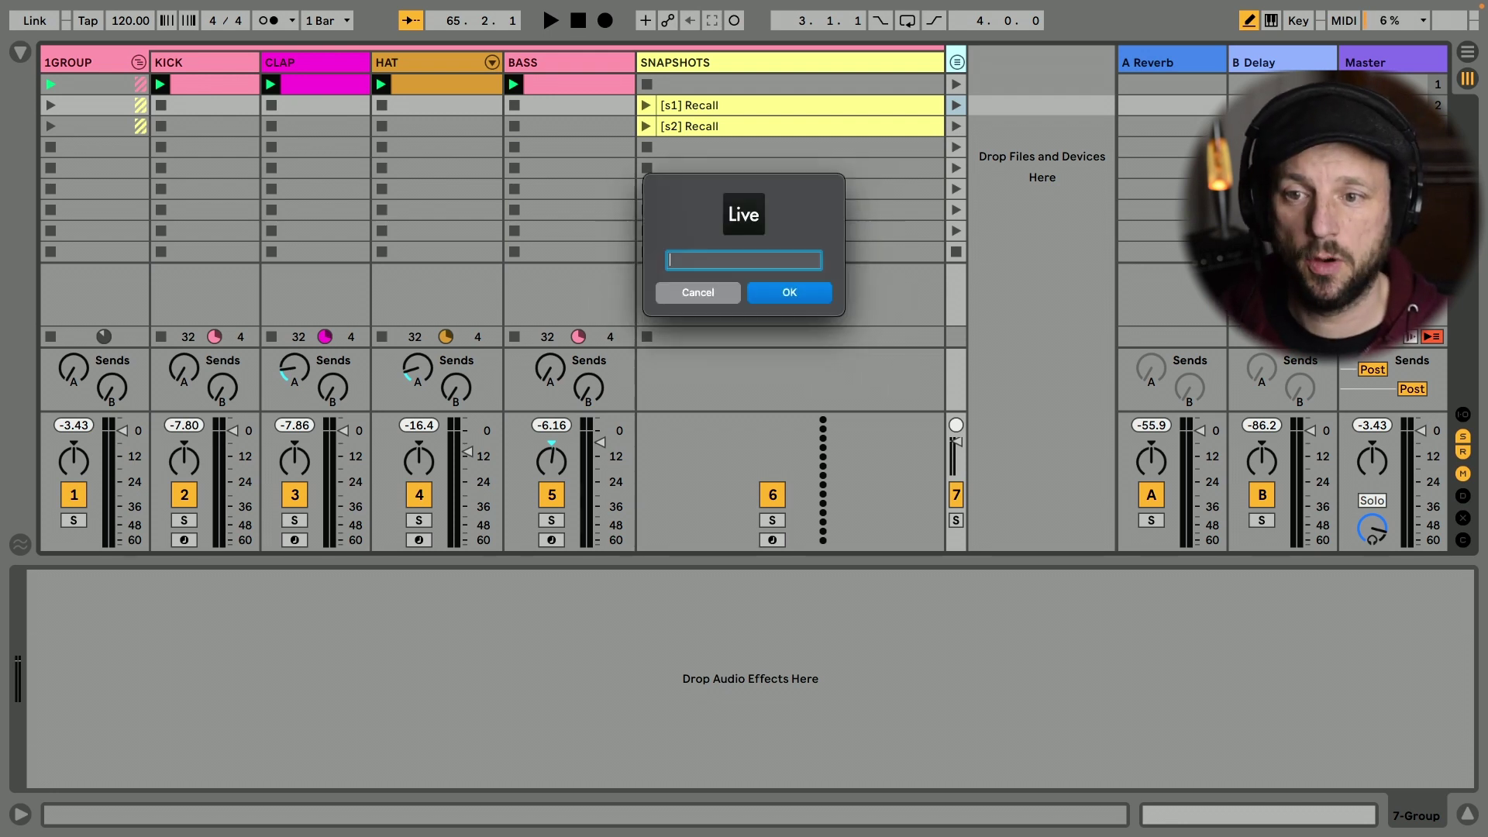
Run the action "SNAPSHOW" from the action entry dialog.
type("NAPSHOW")
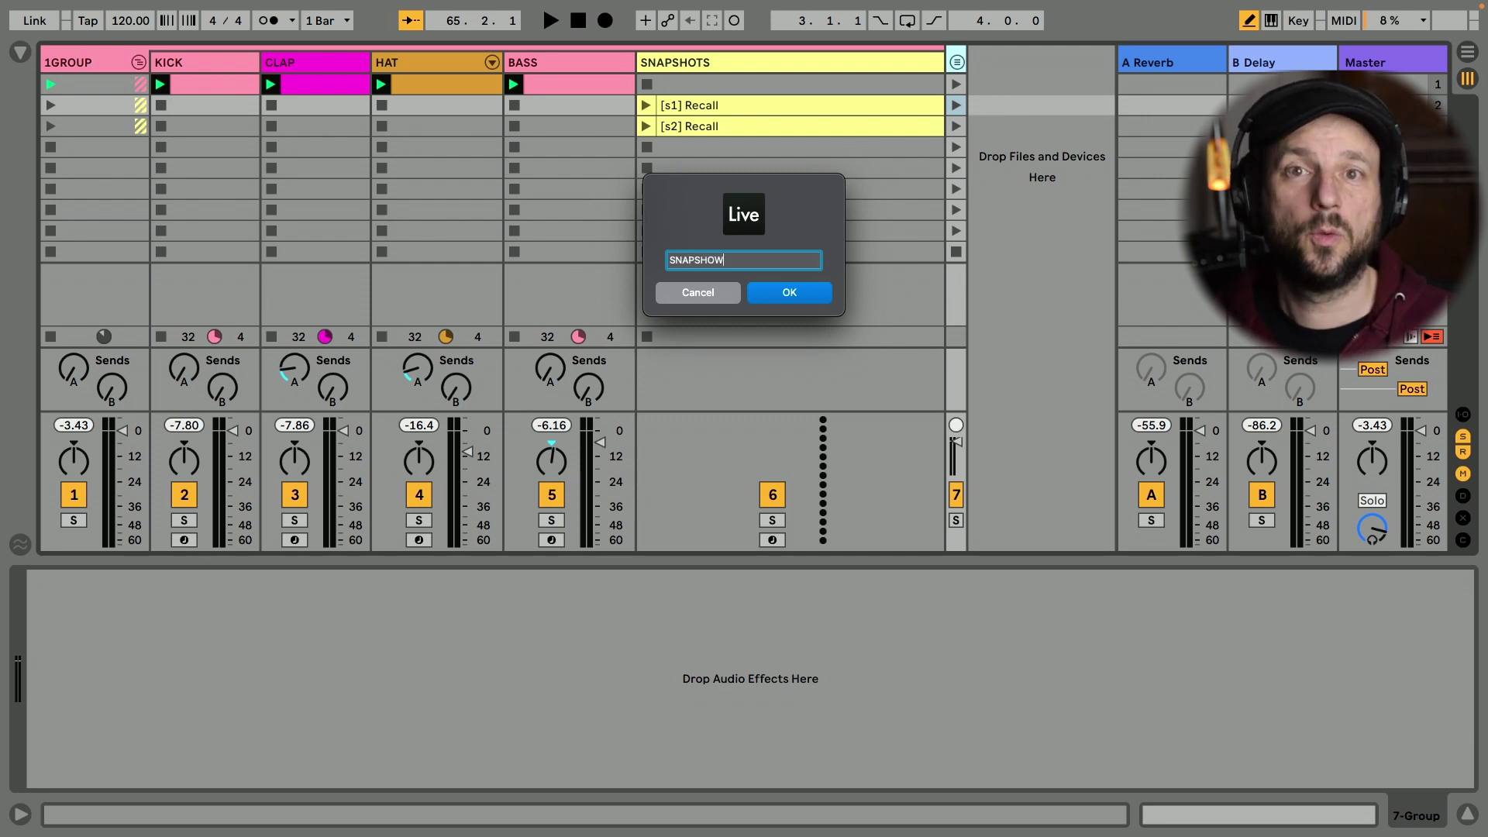
key("Return")
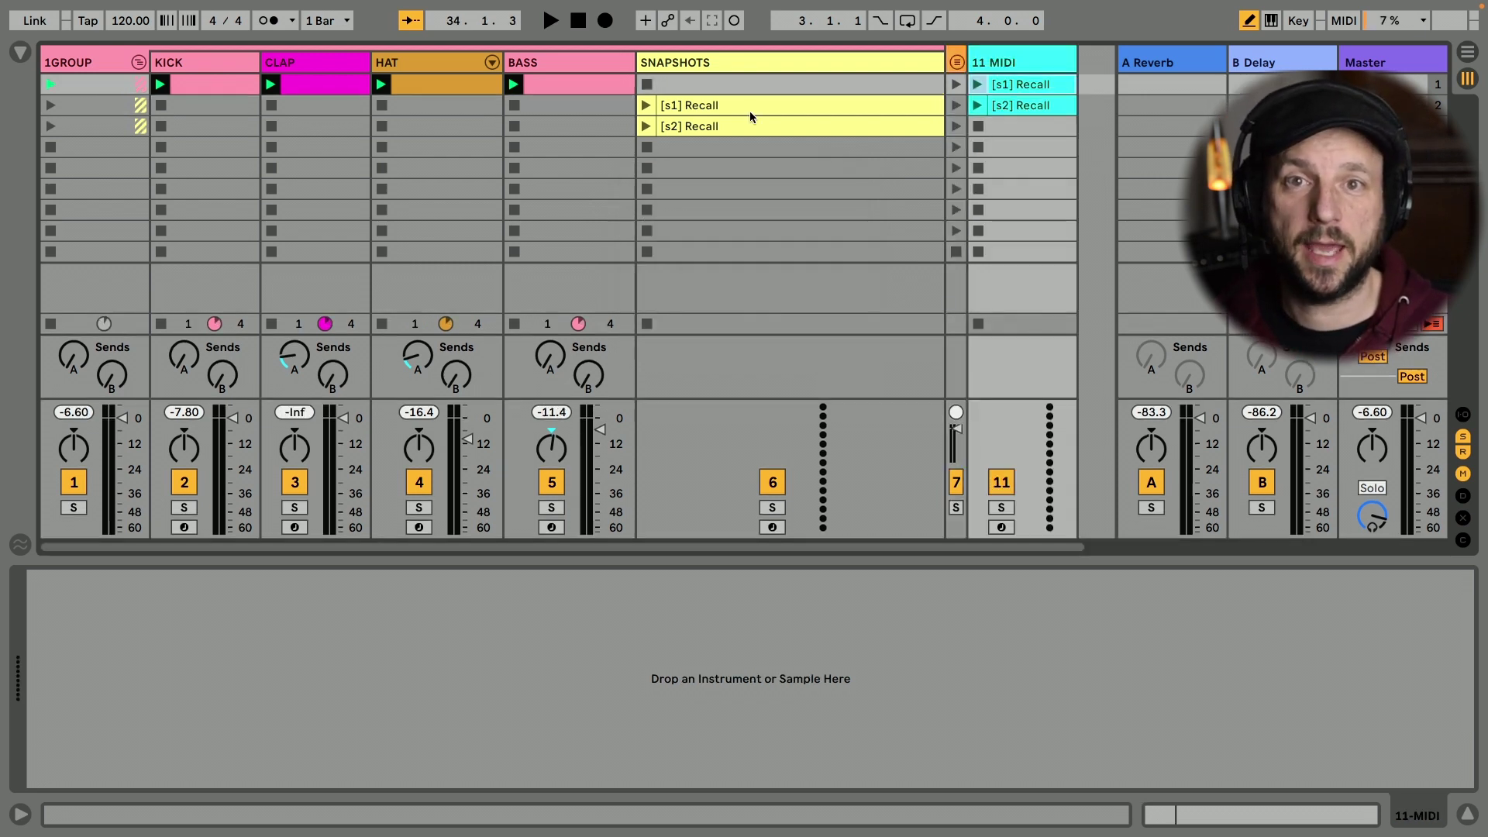